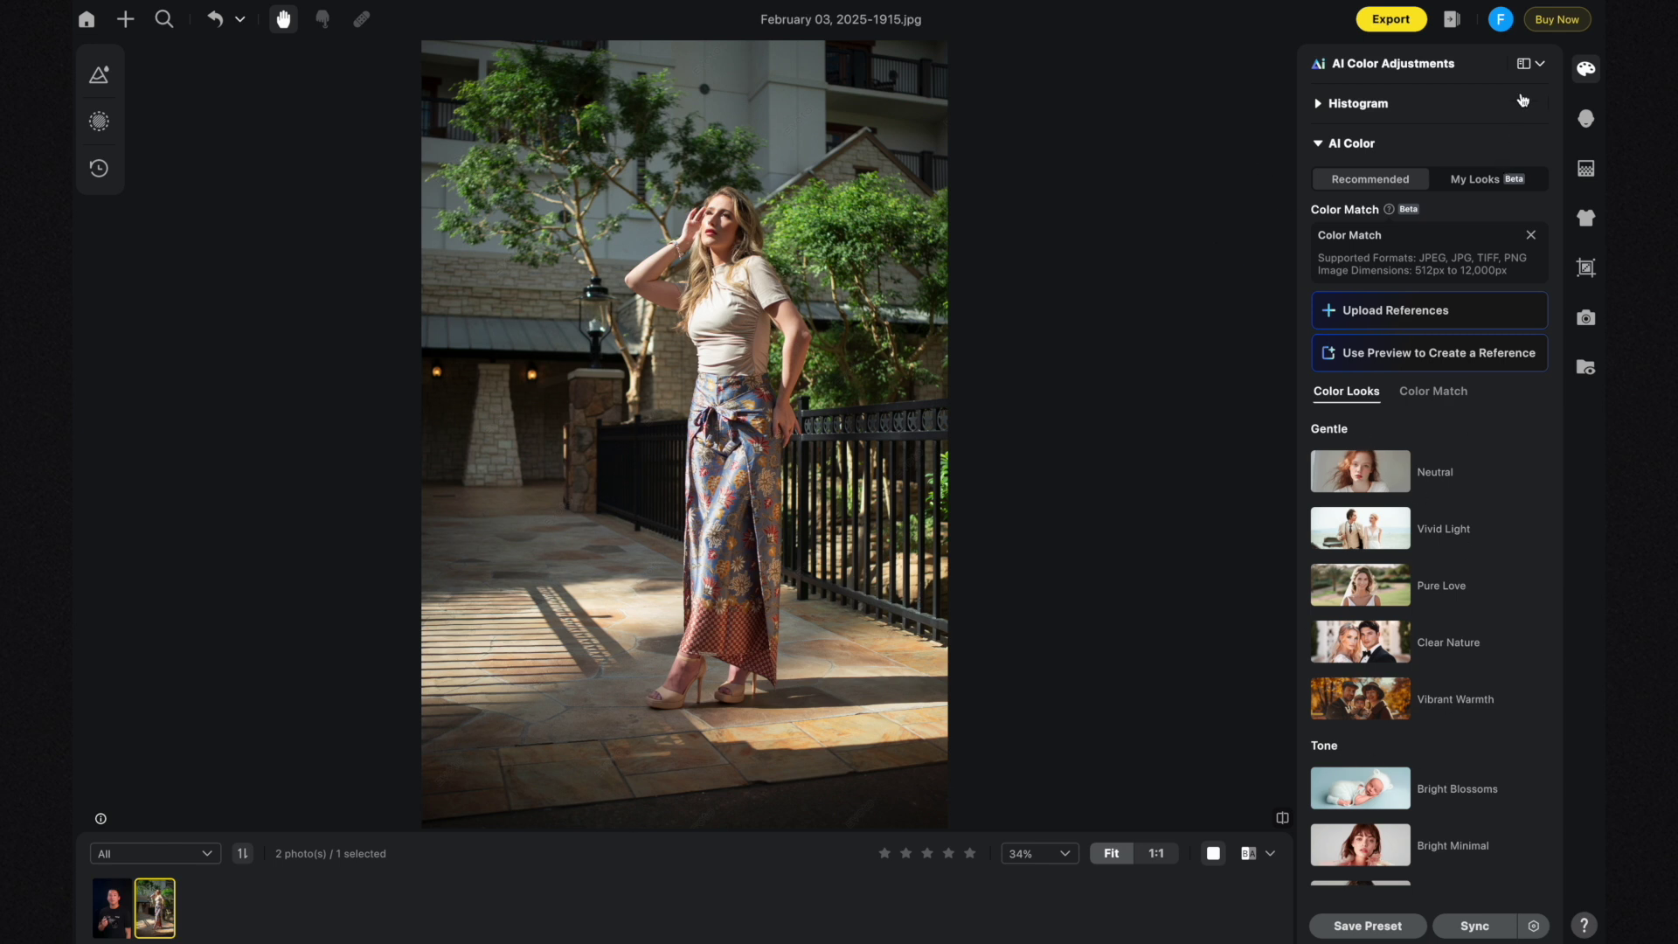
left_click(1540, 66)
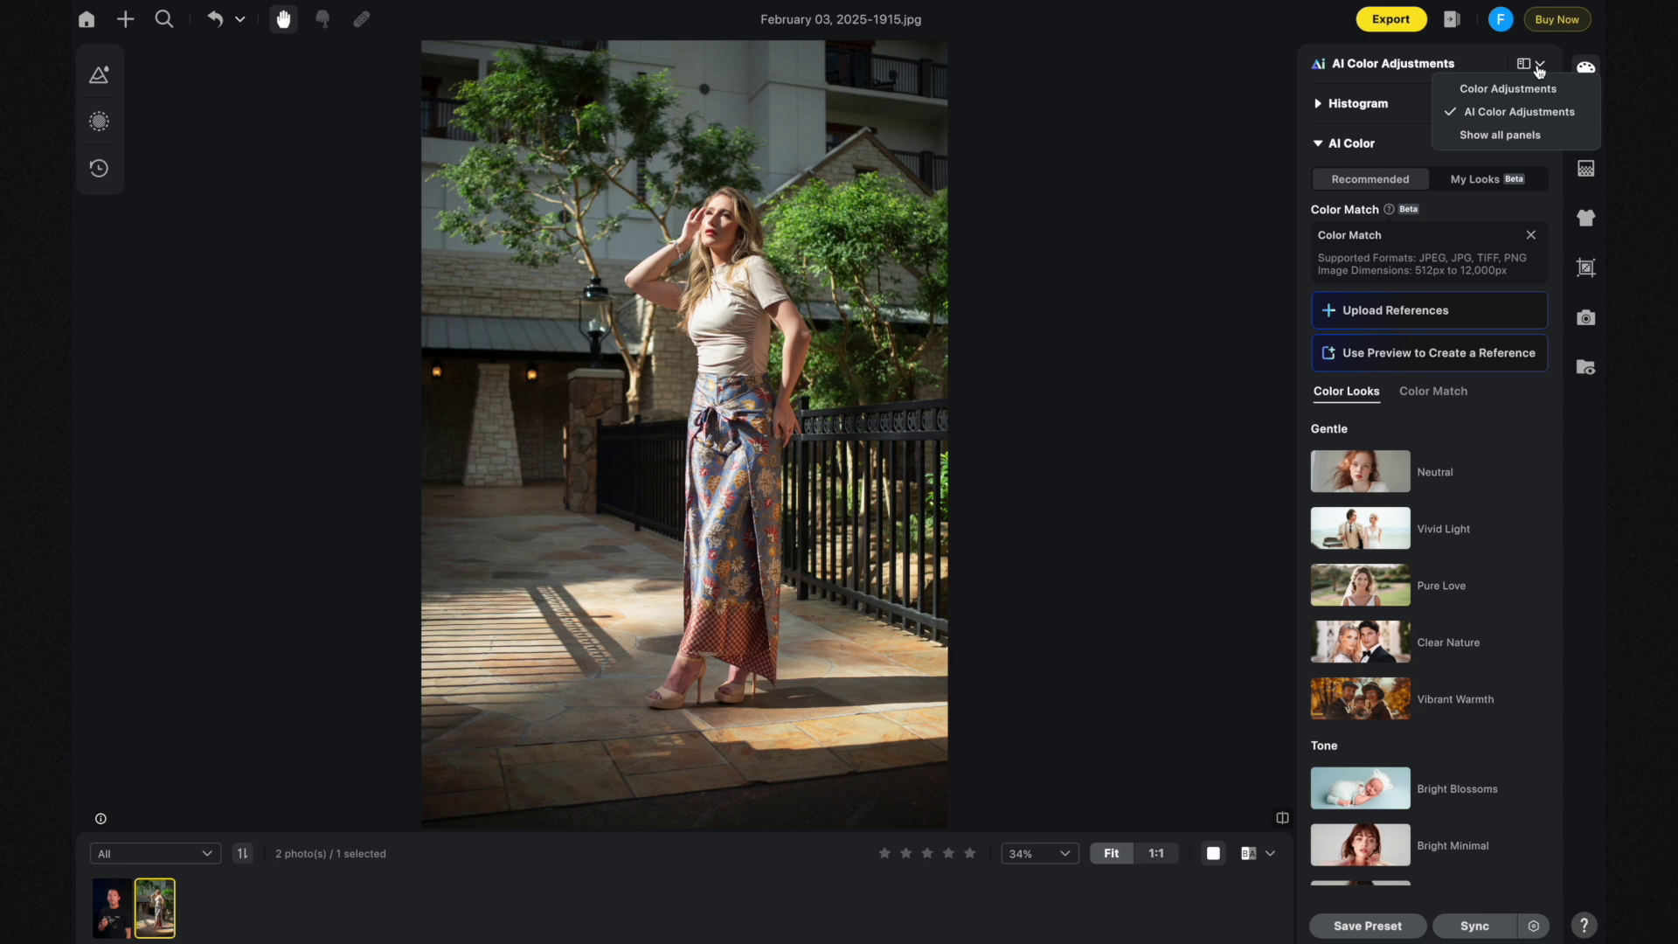
left_click(1489, 114)
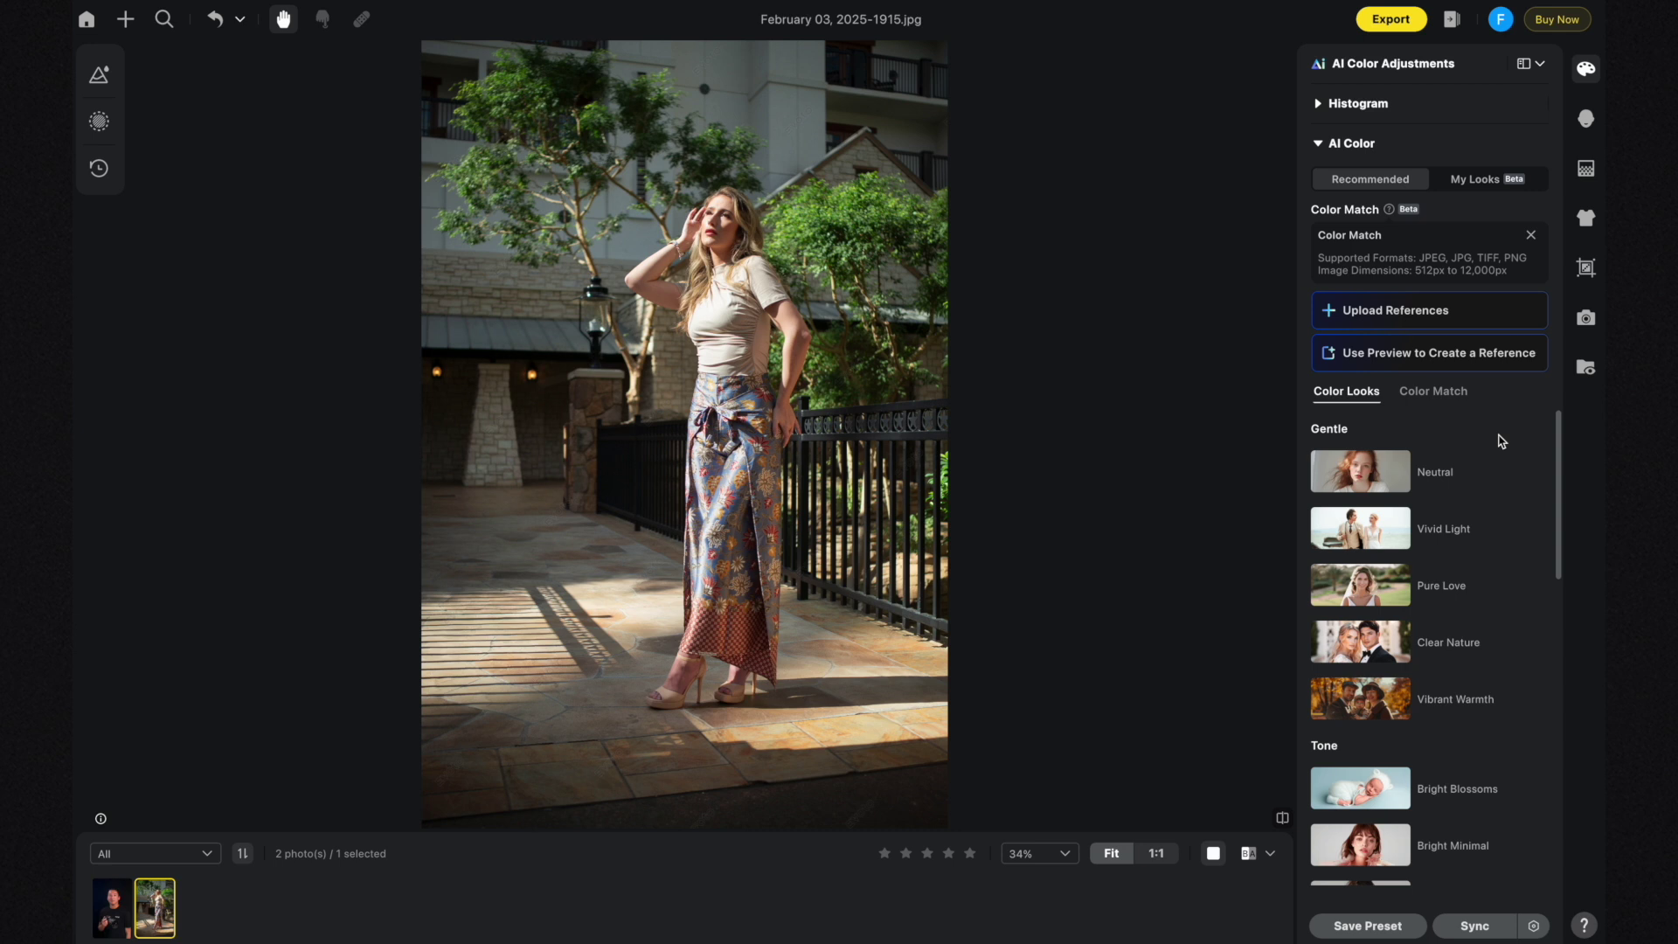
- Apply the B&W Timeless Romance look to the outdoor portrait at strength 100
scroll(1427, 537, "down", 5)
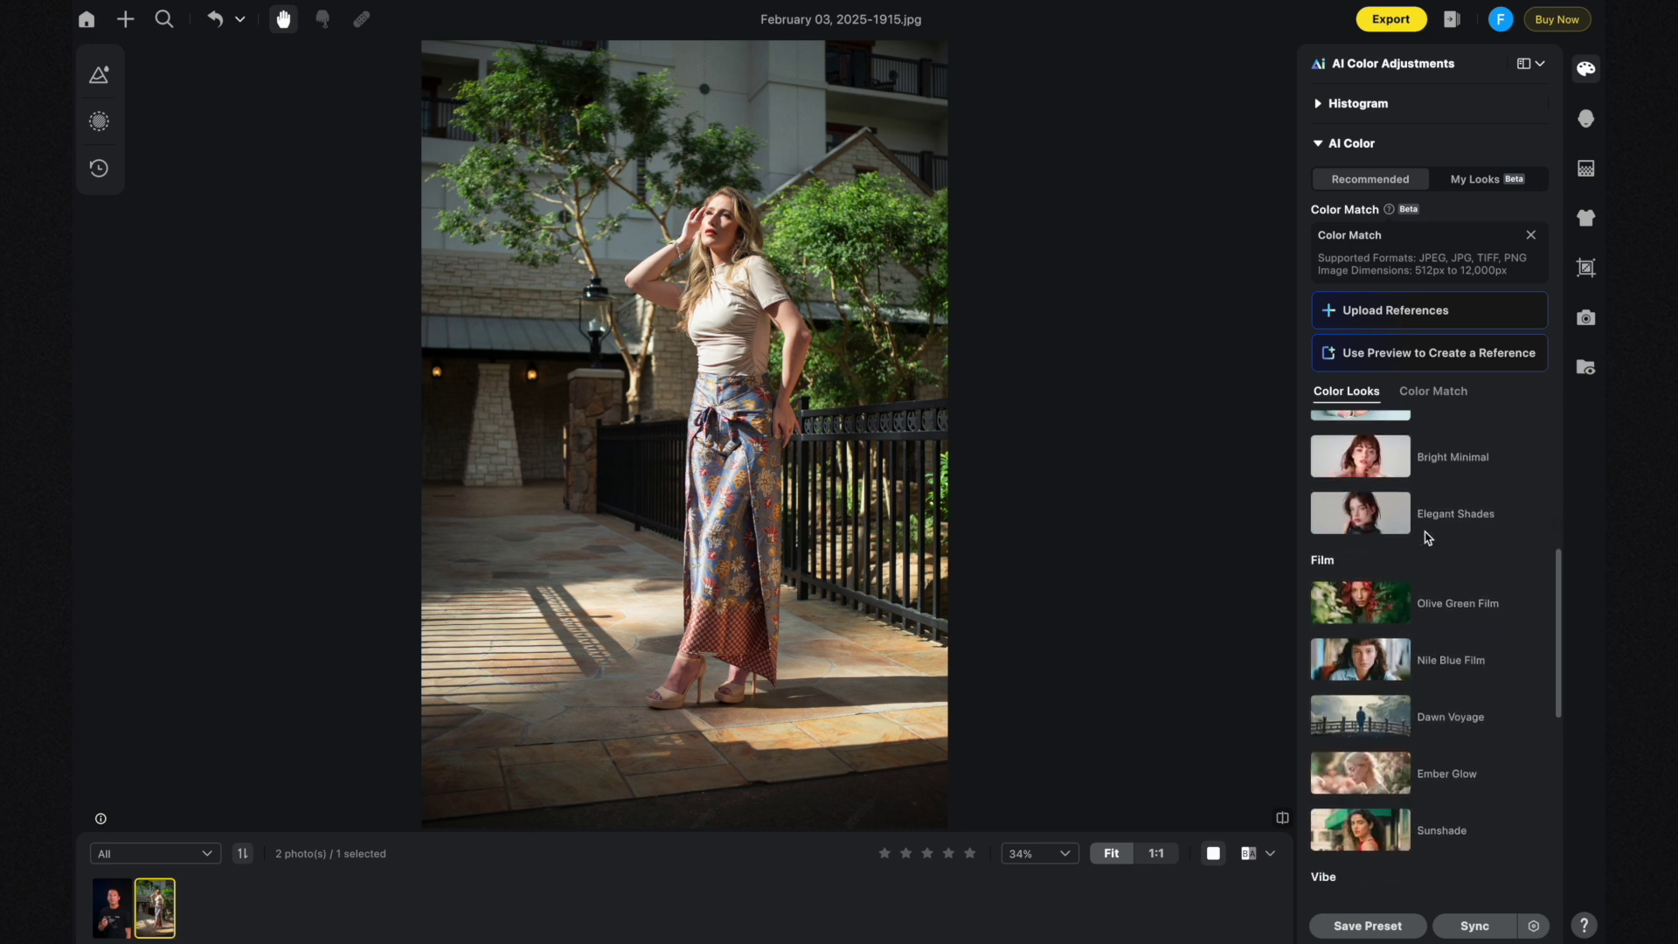
scroll(1428, 538, "down", 1)
scroll(1420, 521, "down", 10)
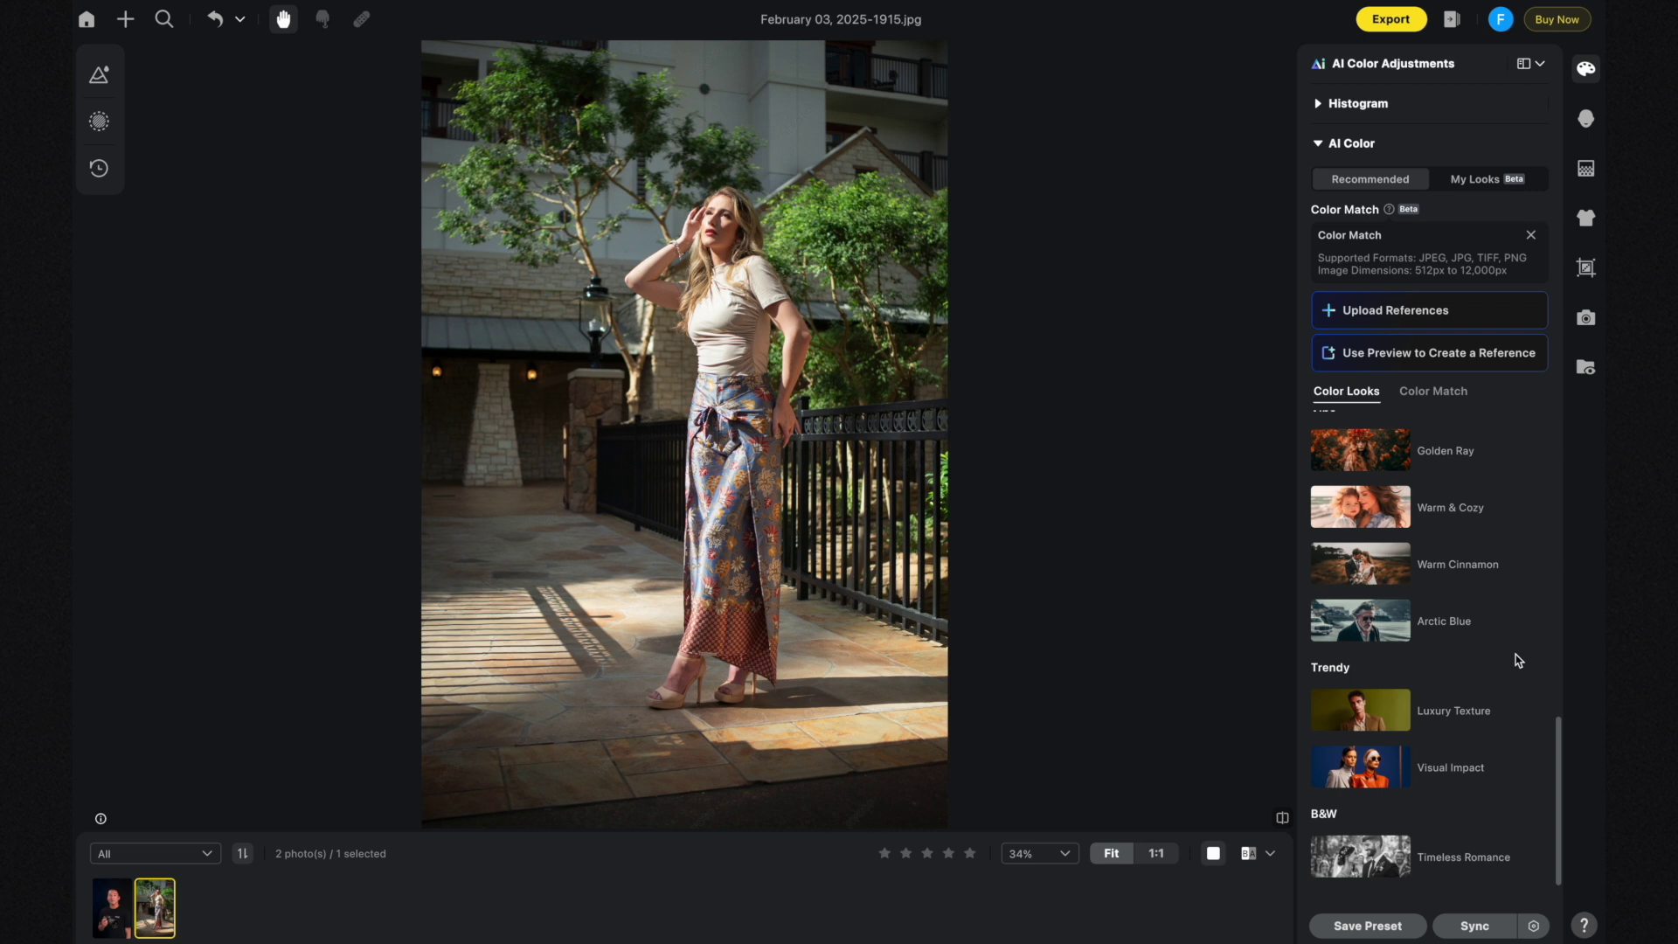
left_click(1391, 853)
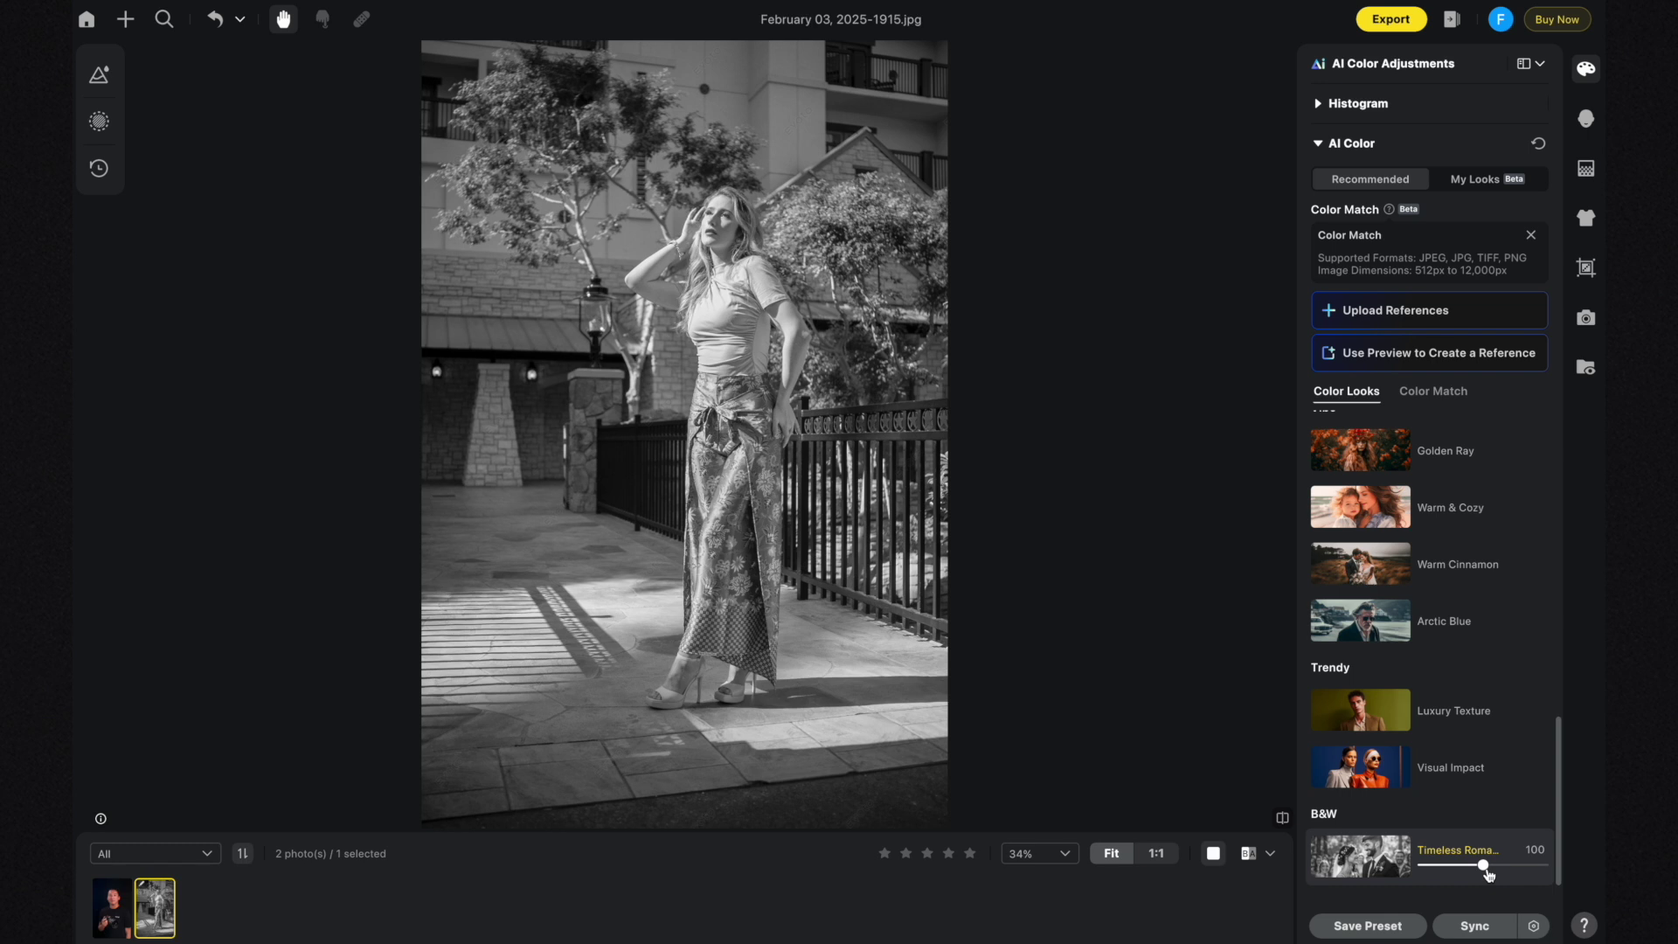
- Adjust the Timeless Romance strength, then replace it with the Trendy Visual Impact look
left_click_drag(1484, 874, 1449, 864)
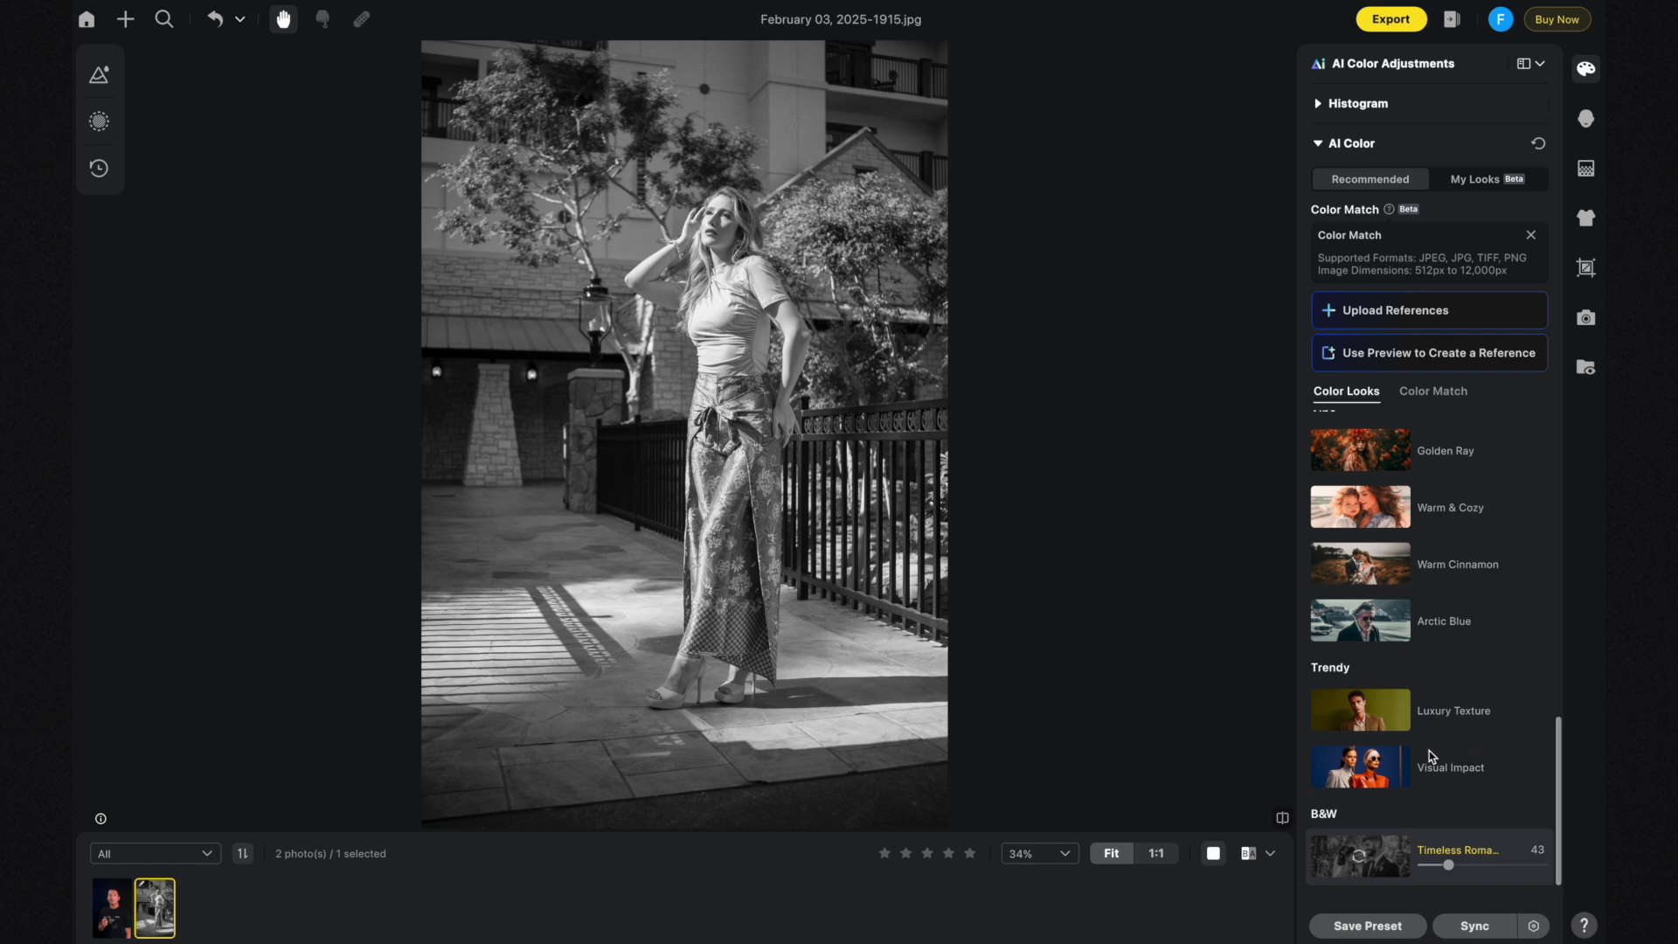
left_click(1380, 768)
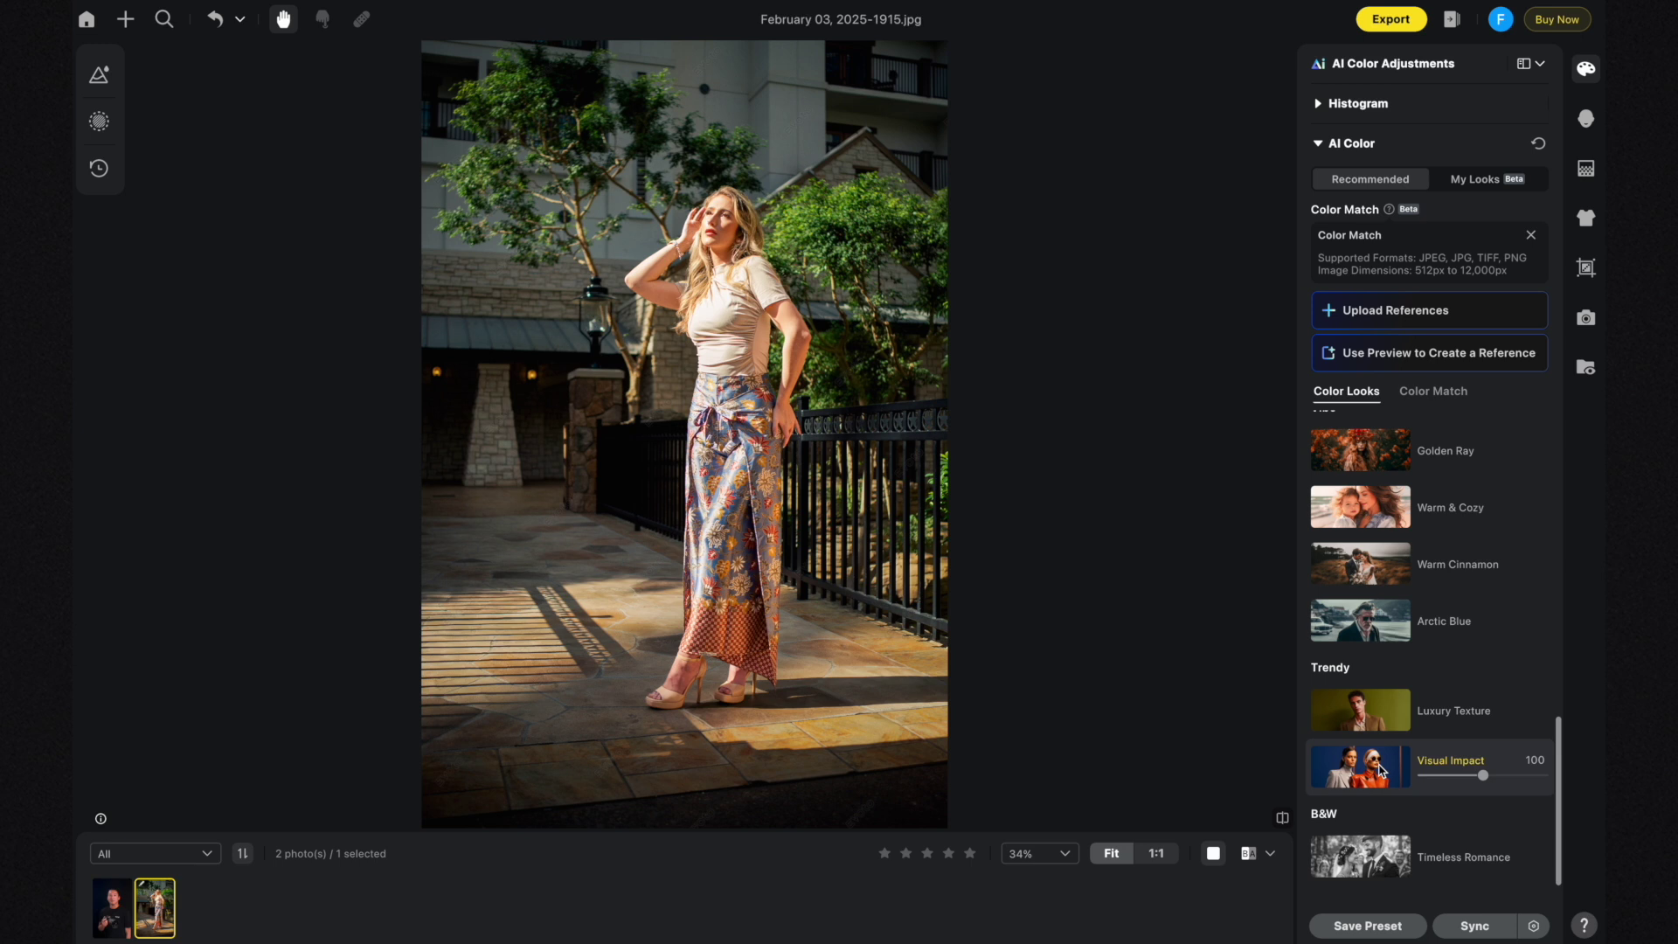
- Try Luxury Texture and Golden Ray, then settle on Warm Cinnamon at strength 96
left_click(1374, 725)
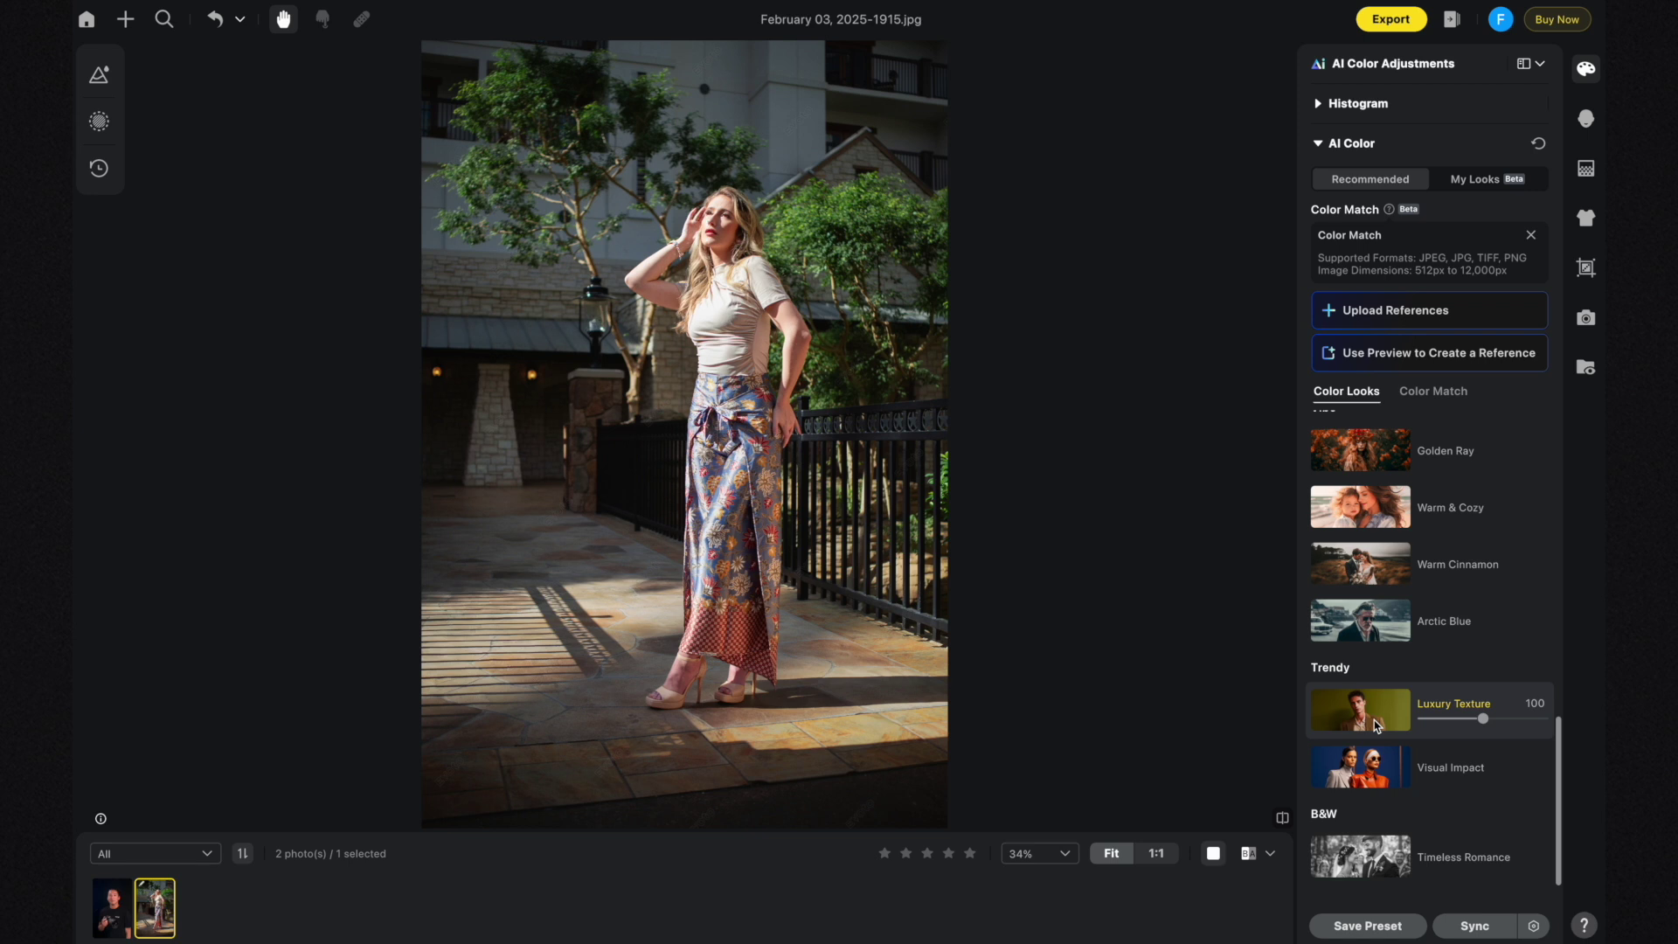
scroll(1494, 674, "up", 2)
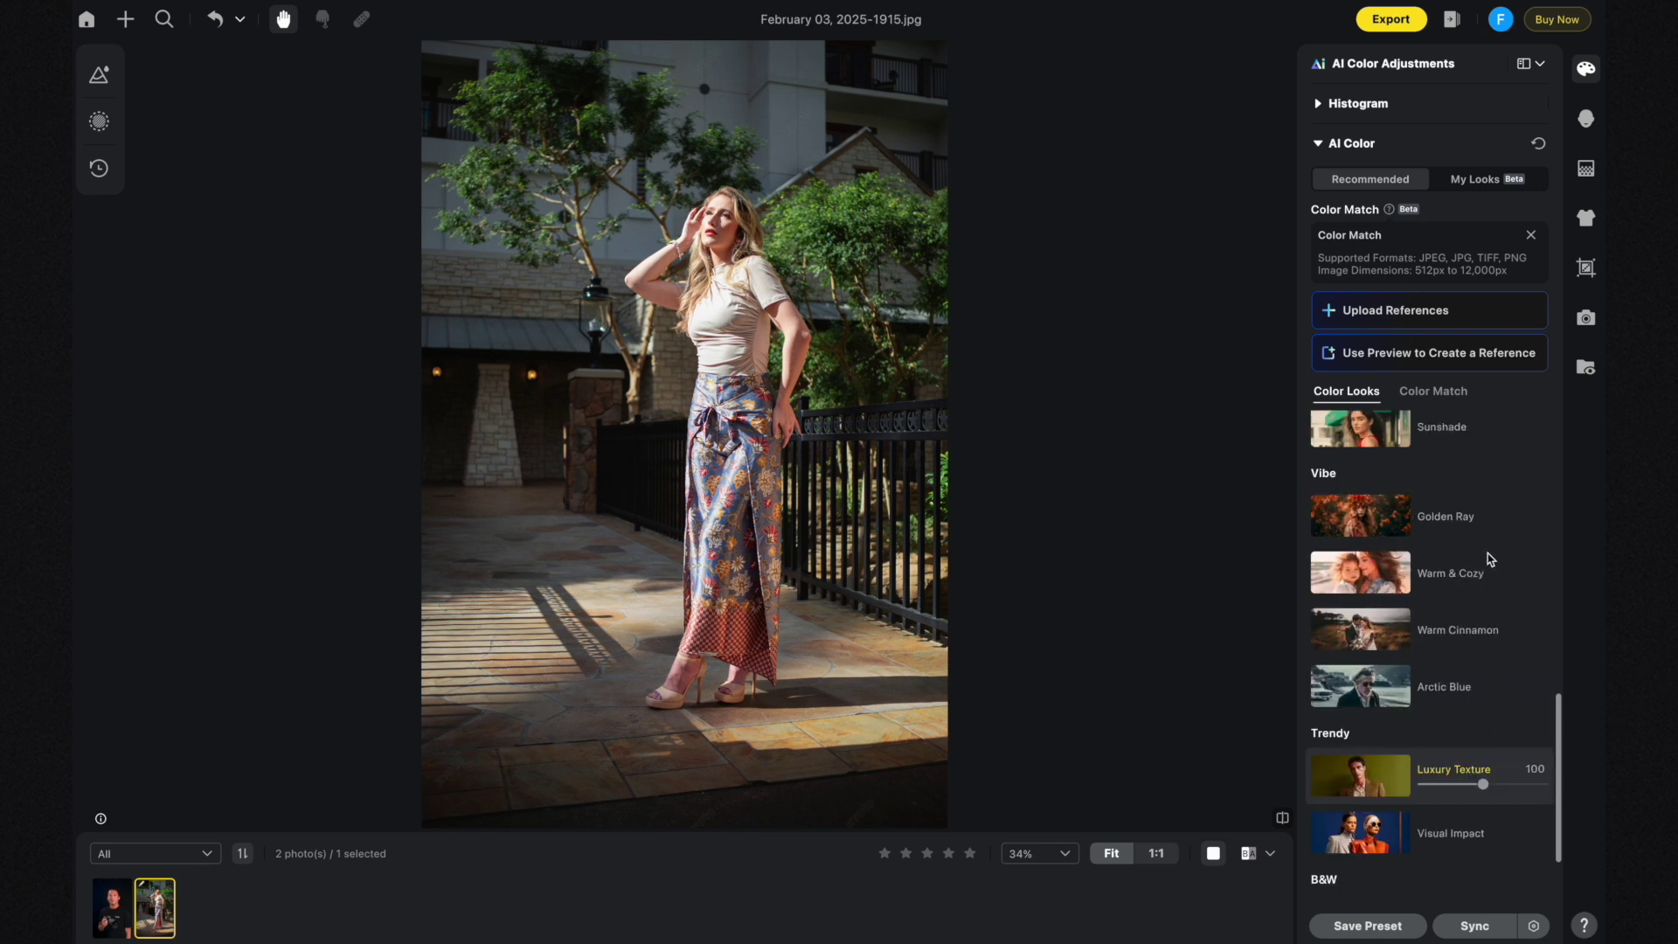
left_click(1400, 630)
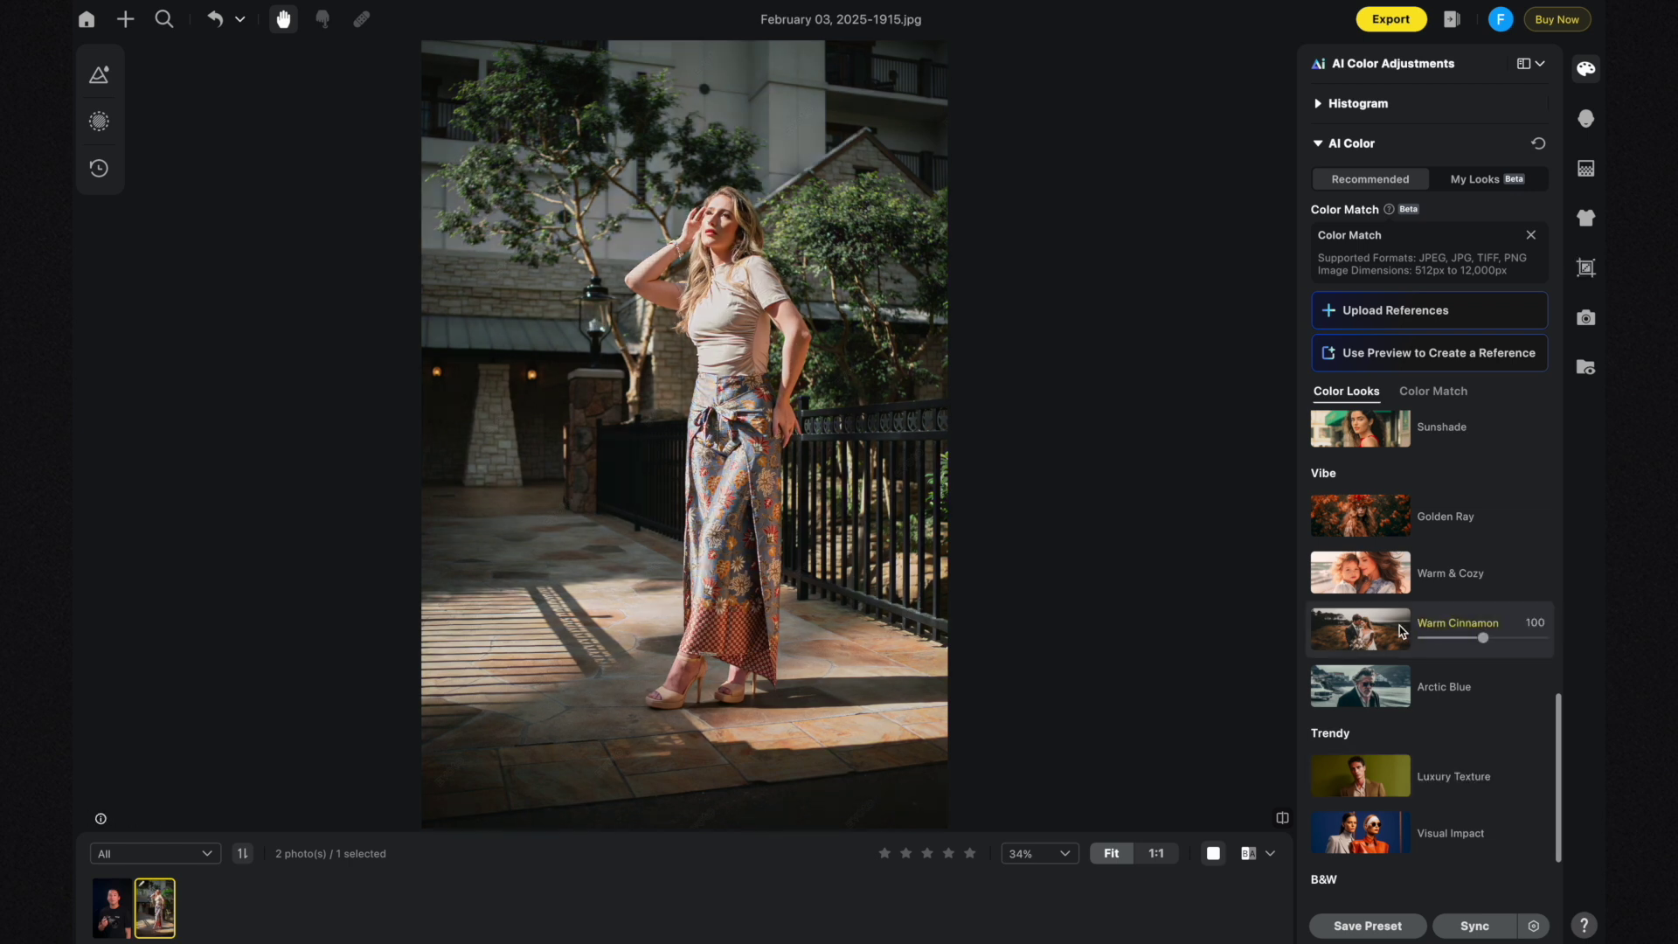
left_click(1391, 518)
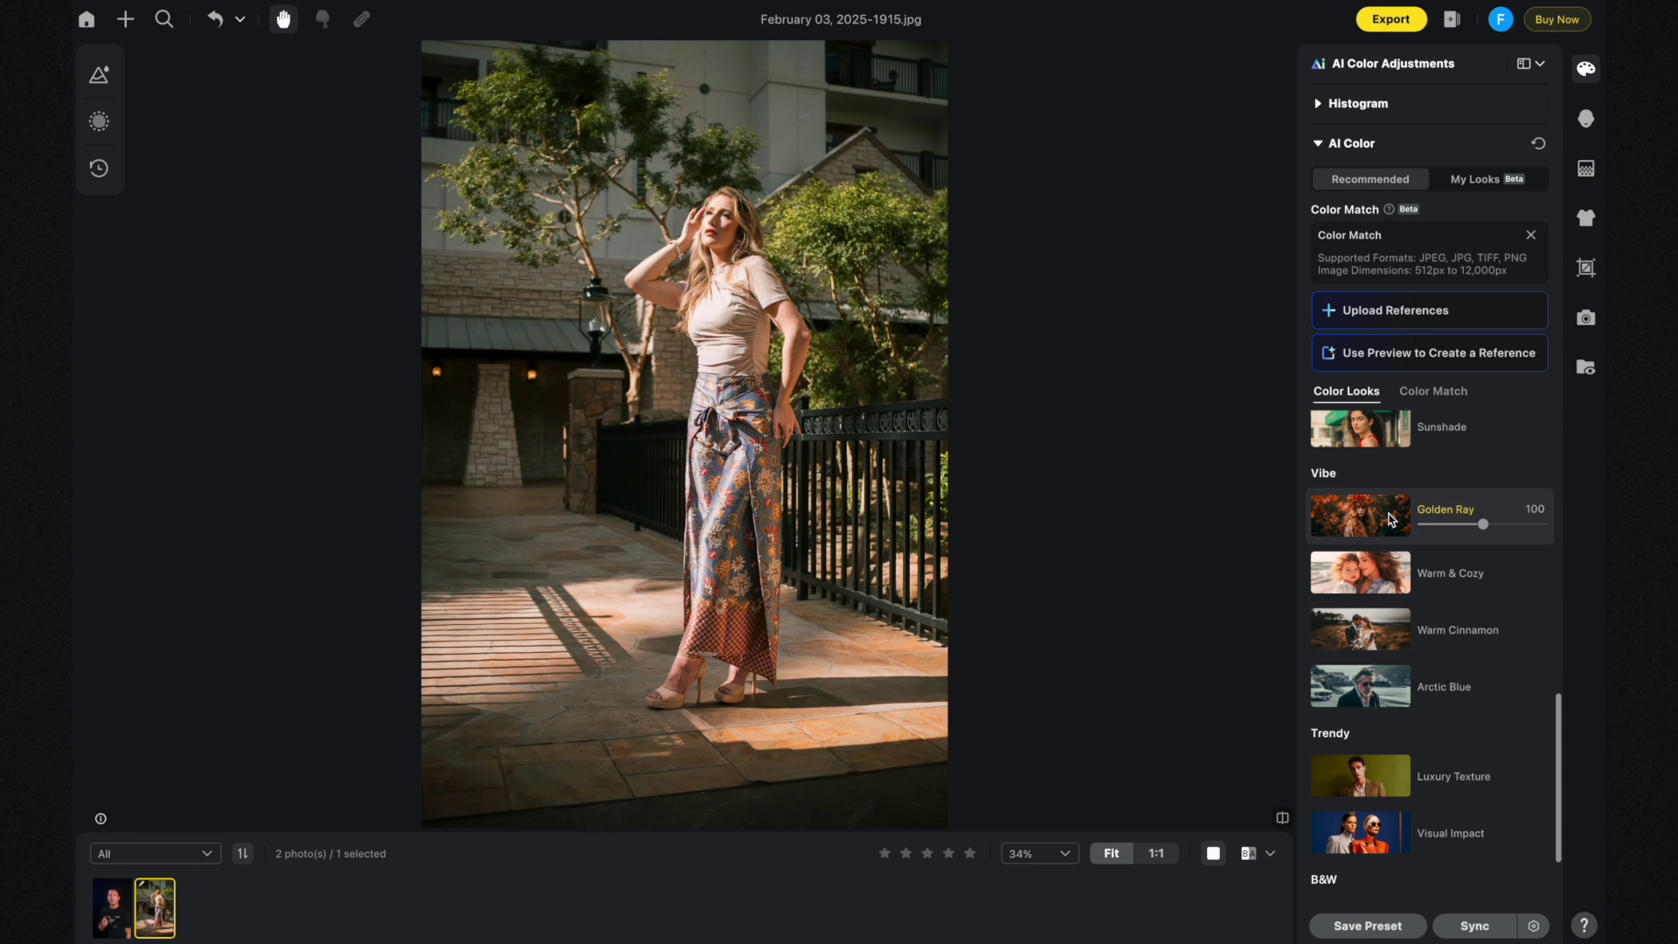
left_click(1385, 637)
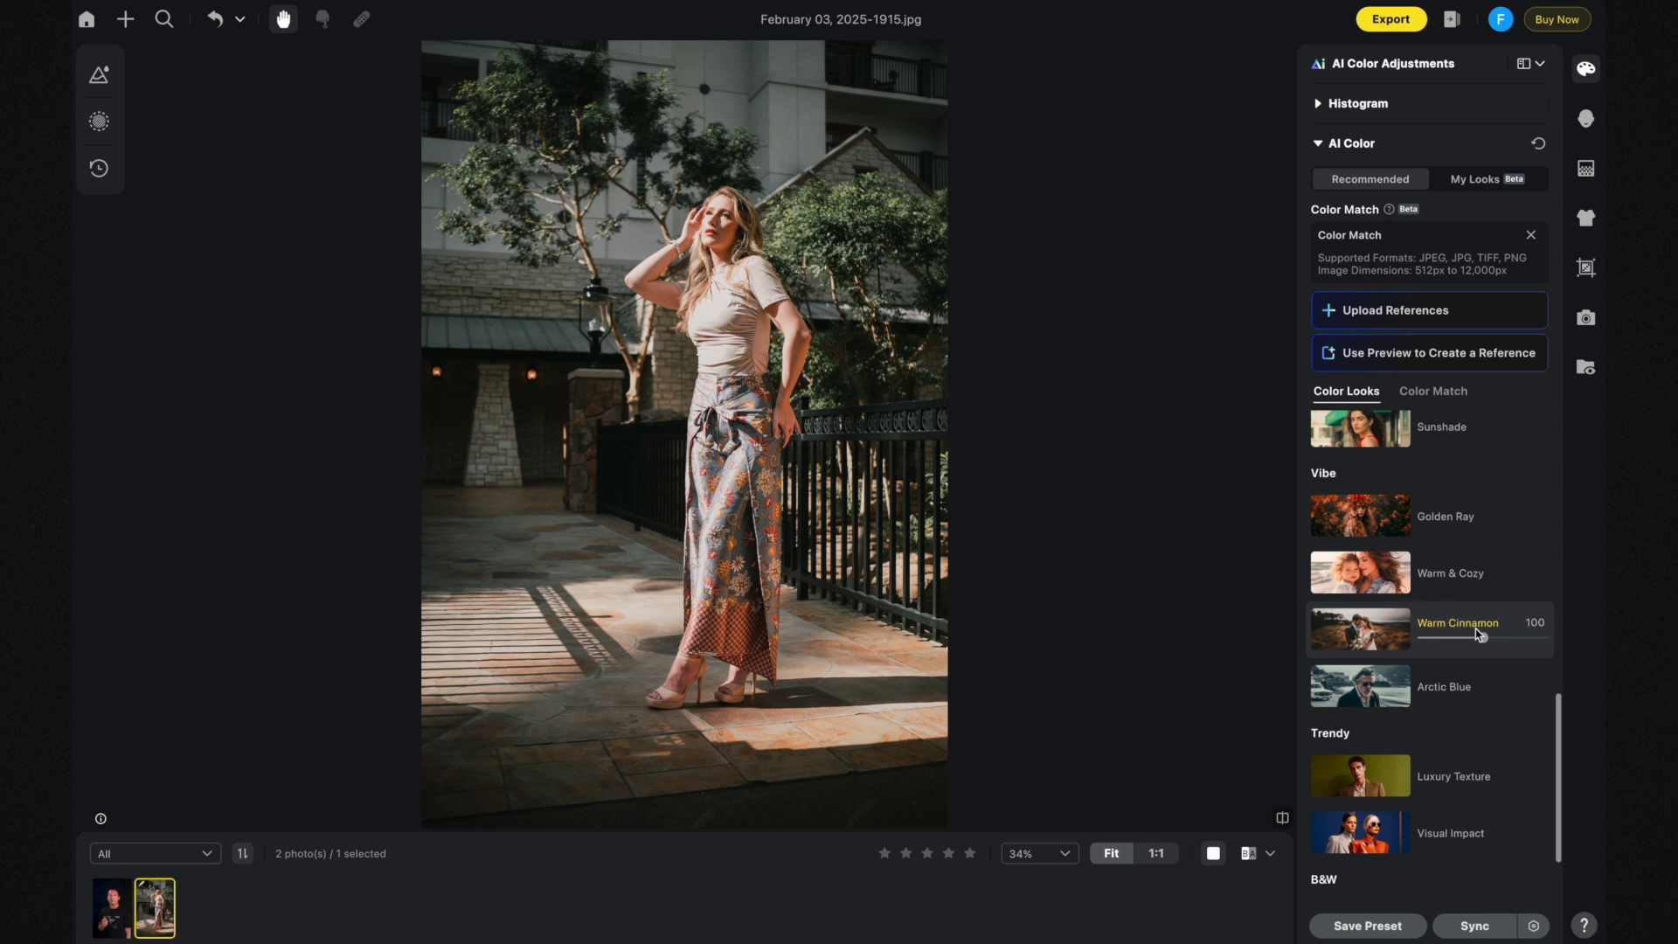
mouse_move(1479, 636)
left_mouse_down()
mouse_move(1454, 643)
mouse_move(1519, 639)
mouse_move(1482, 641)
left_mouse_up()
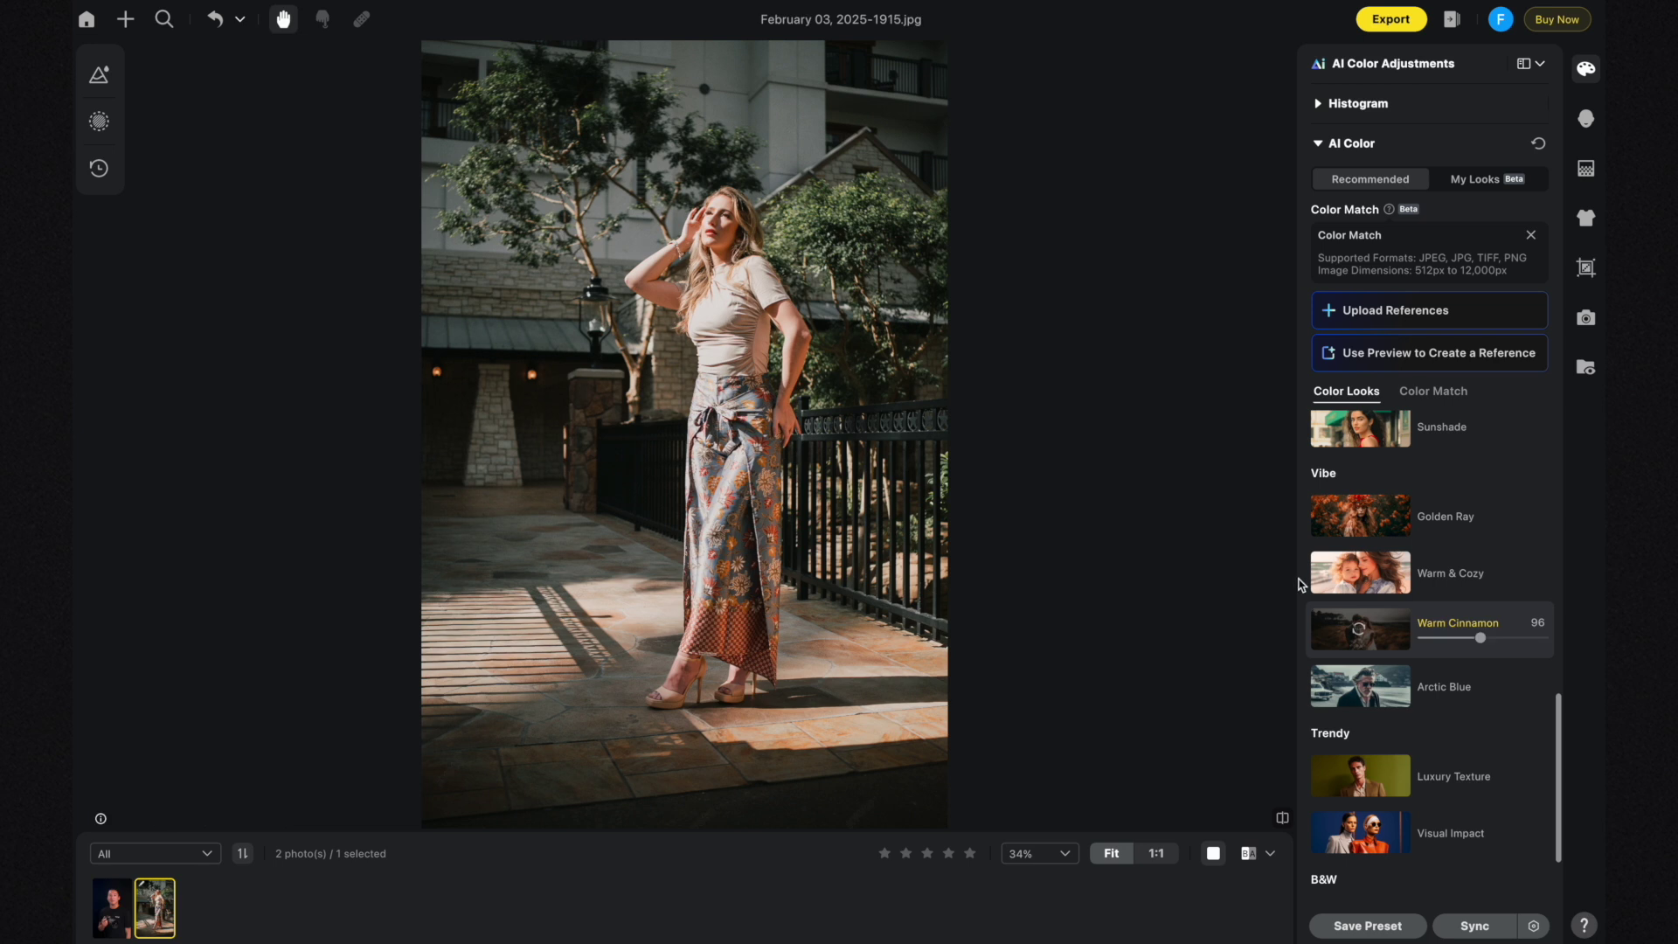
scroll(1299, 585, "up", 4)
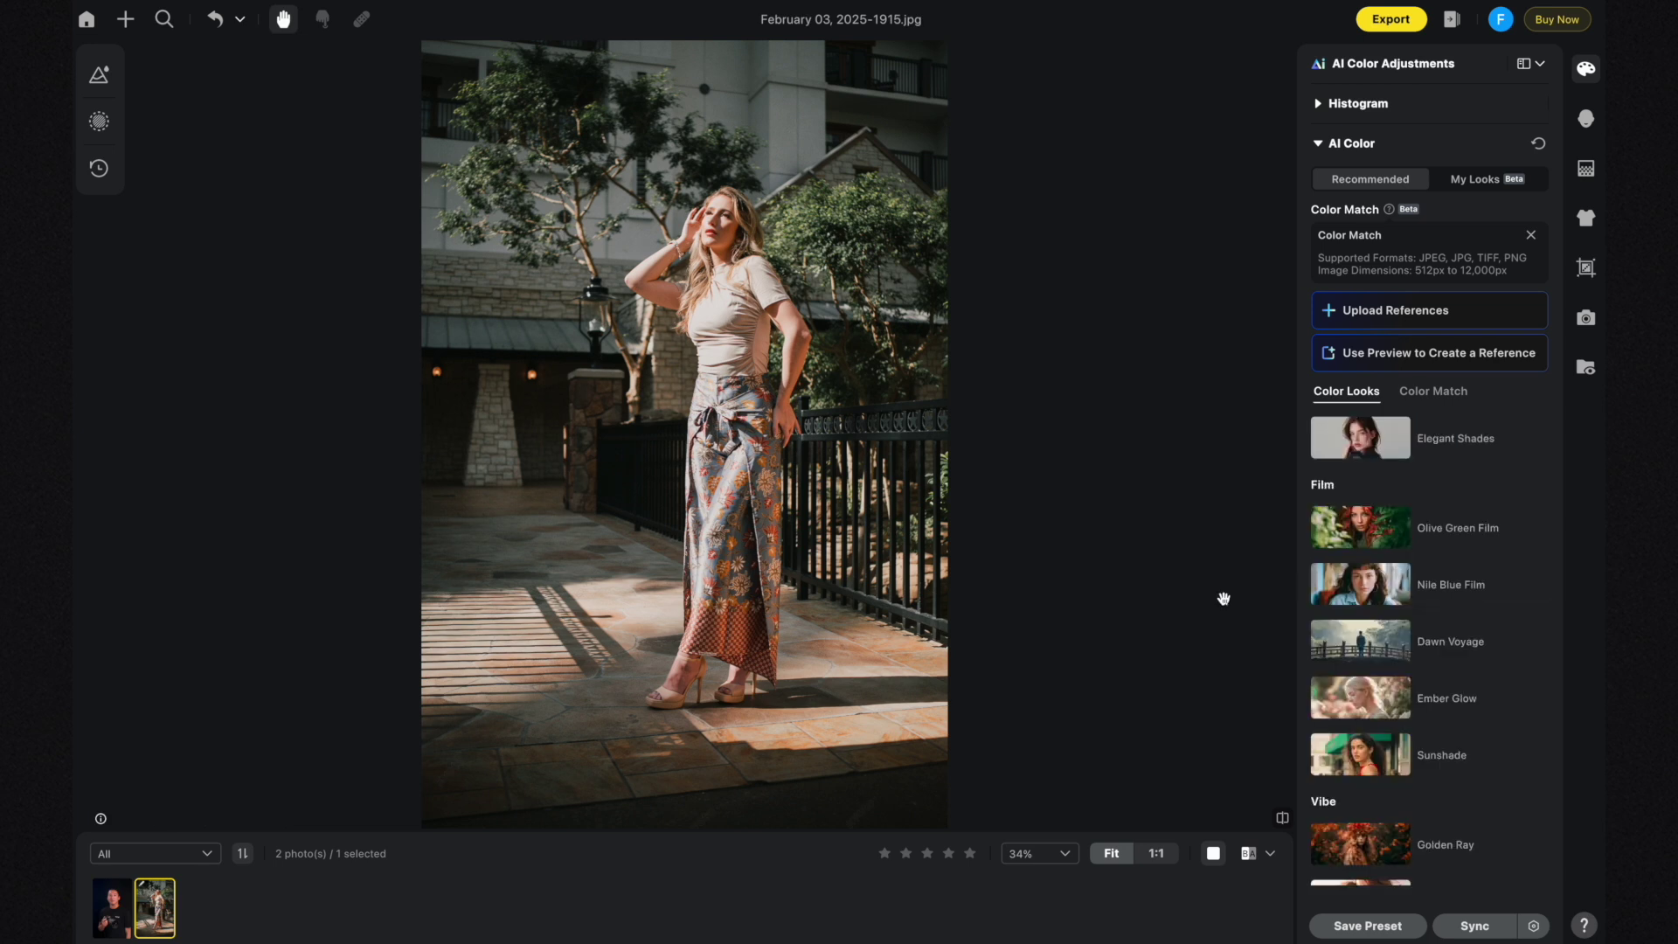
- Apply Olive Green Film at strength 69, then switch to the Nile Blue Film look
left_click(1349, 546)
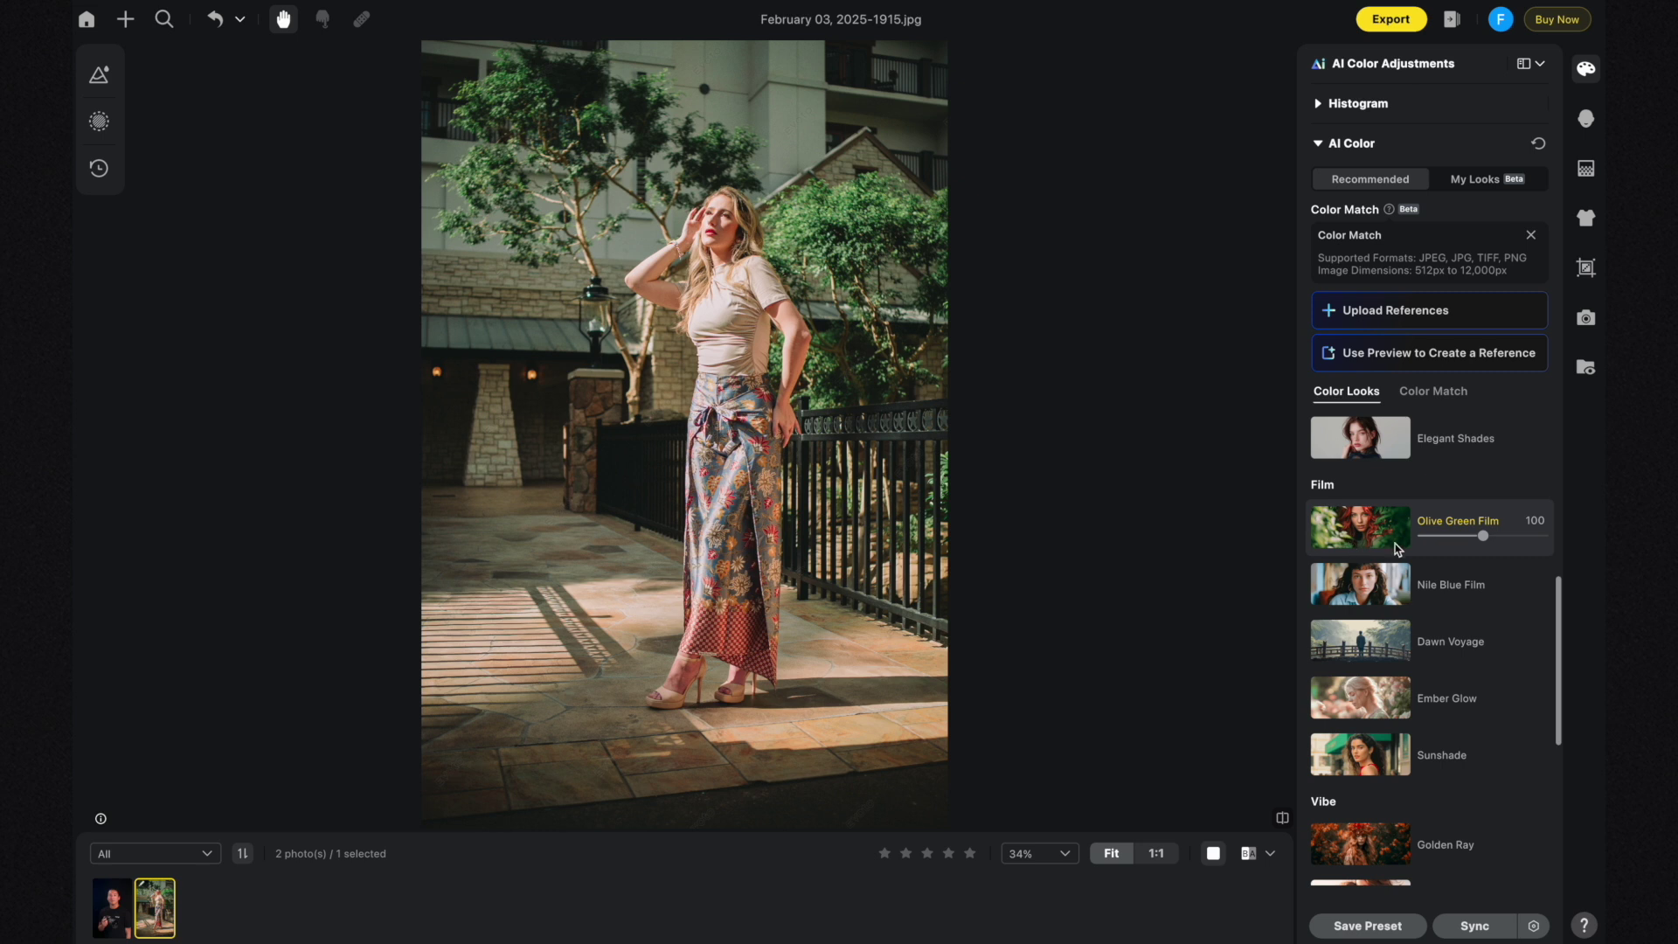
left_click_drag(1483, 536, 1465, 540)
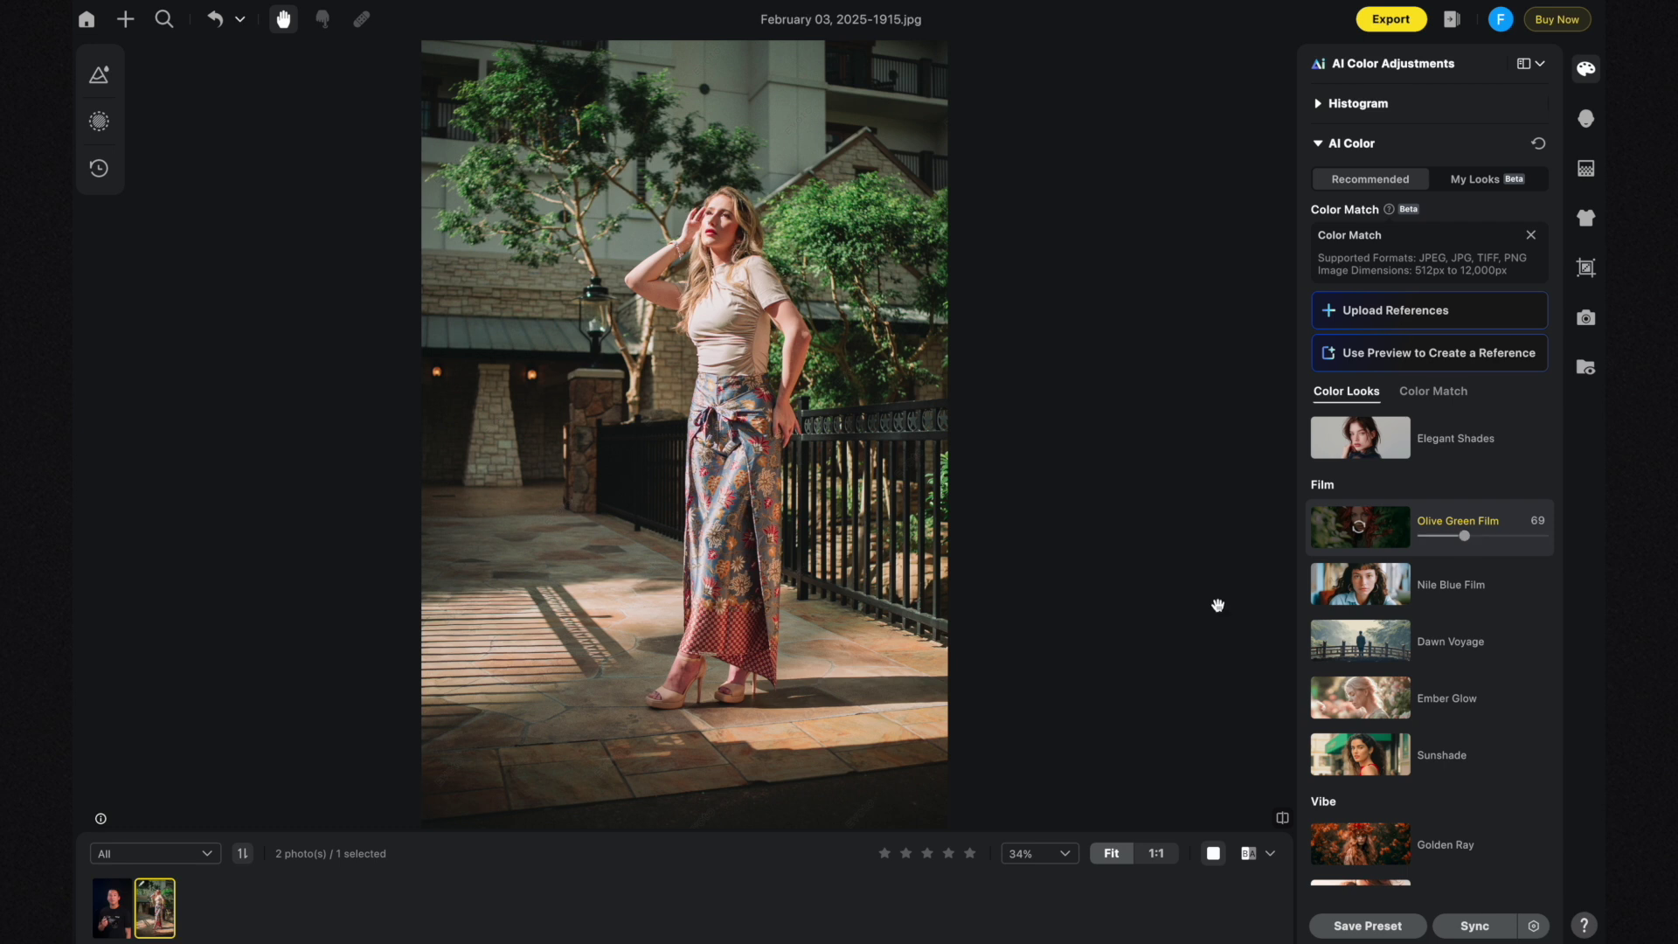
left_click(1357, 599)
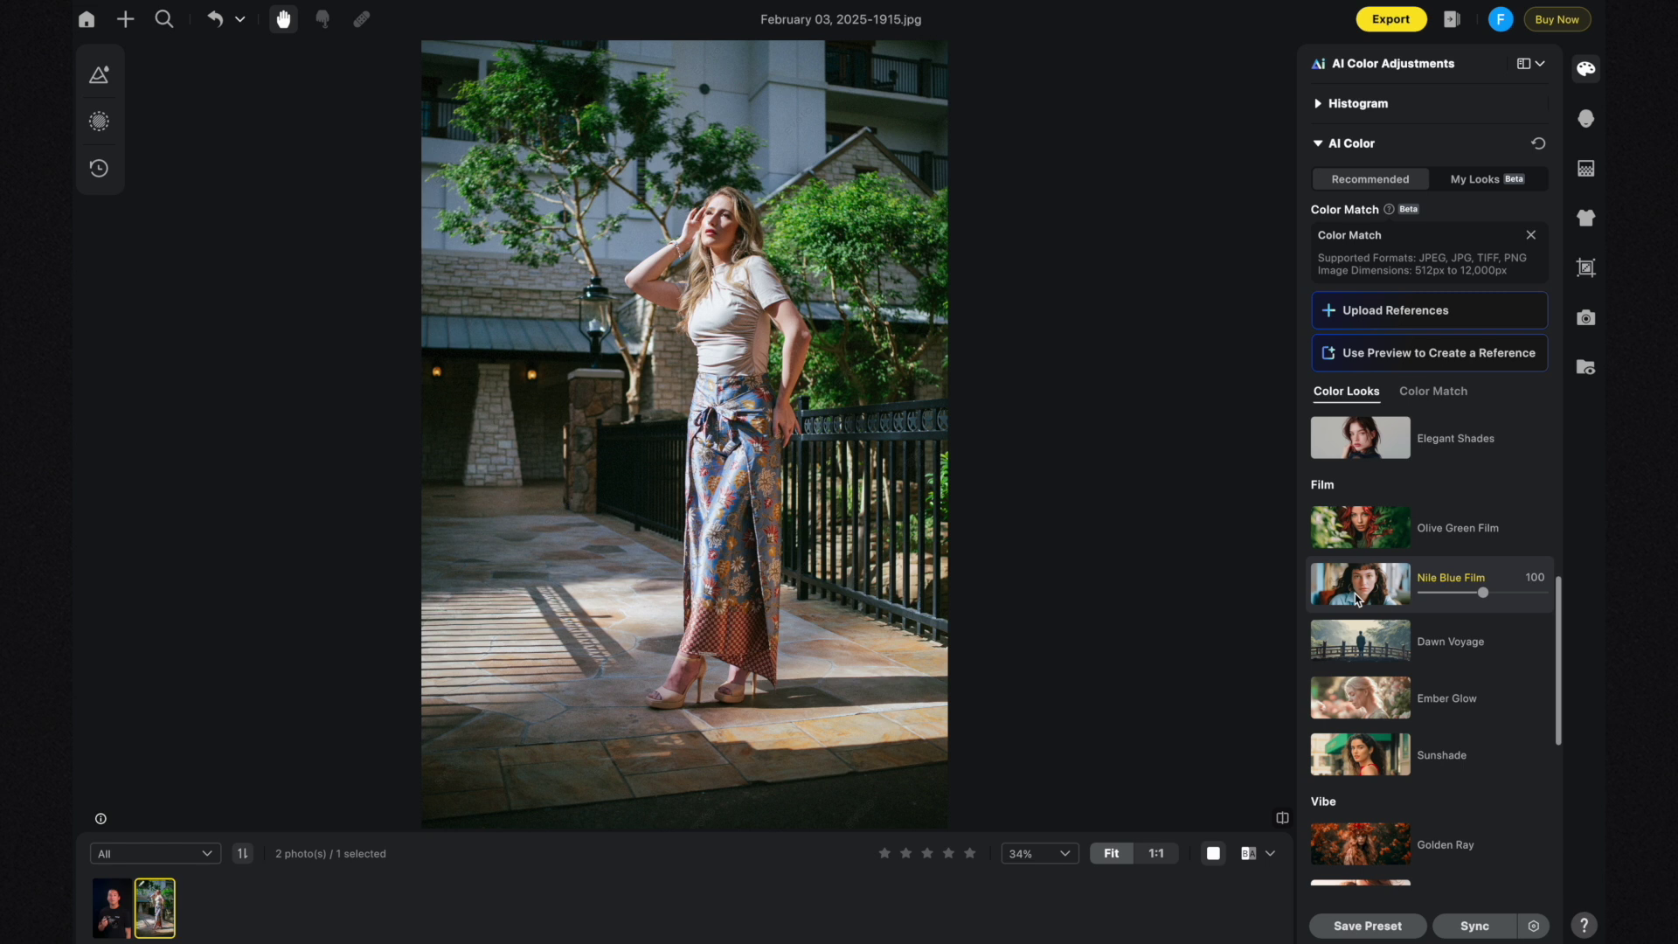
- Try Elegant Shades, Bright Minimal and Bright Blossoms, then apply Vibrant Warmth at strength 68
scroll(1357, 599, "up", 3)
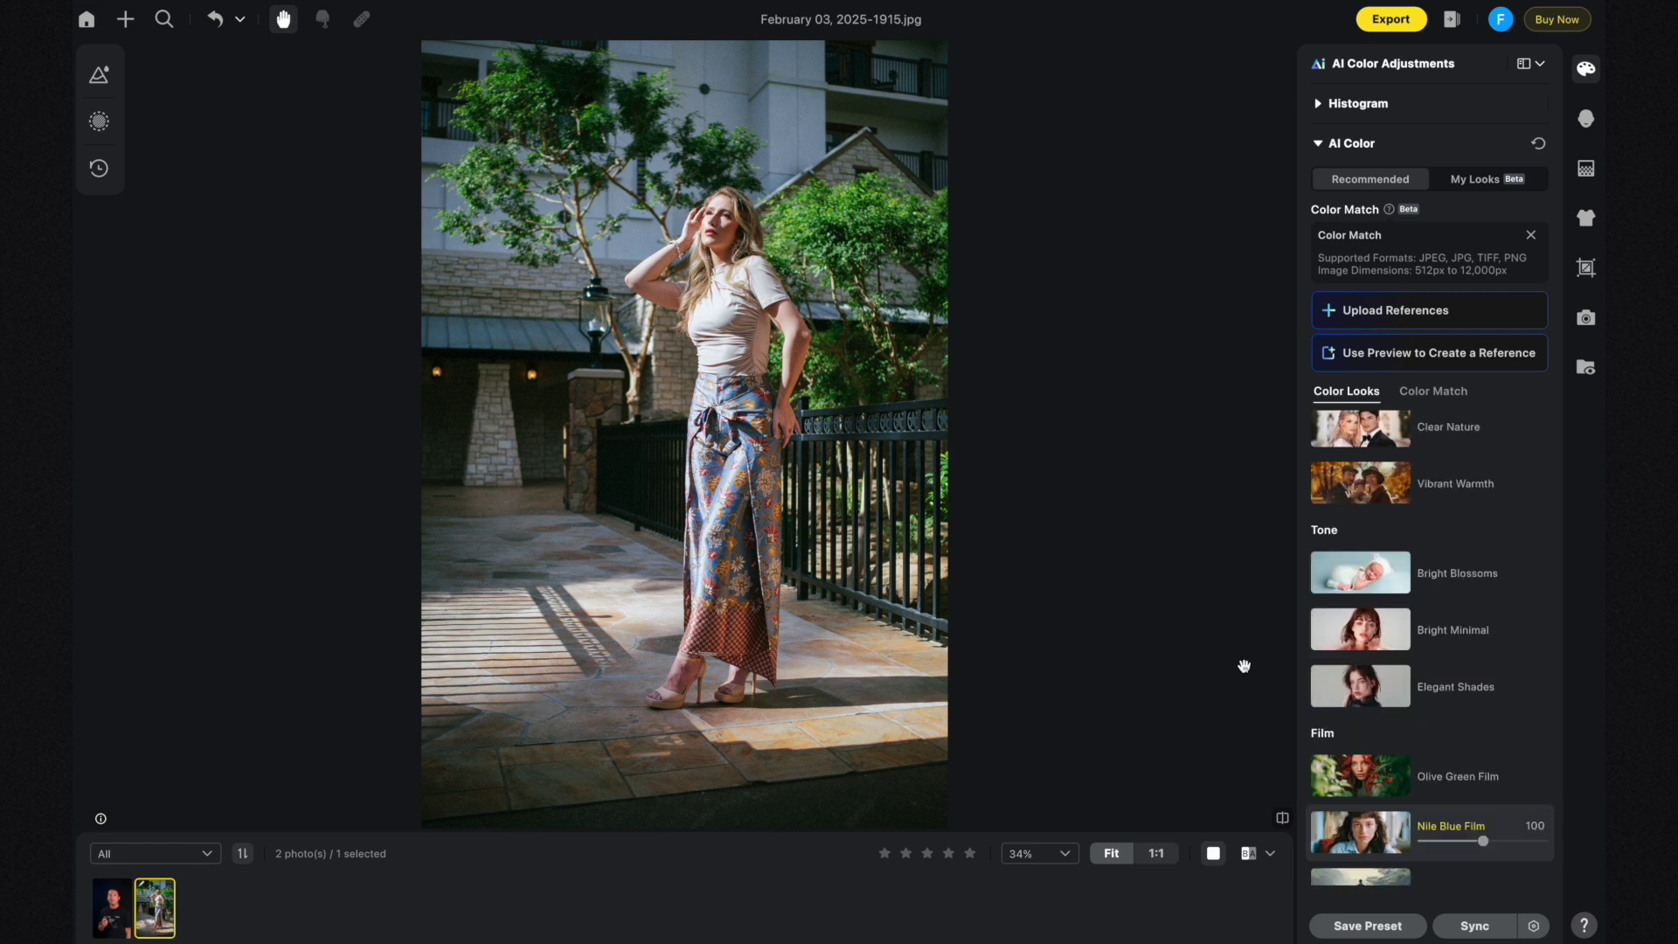
left_click(1352, 692)
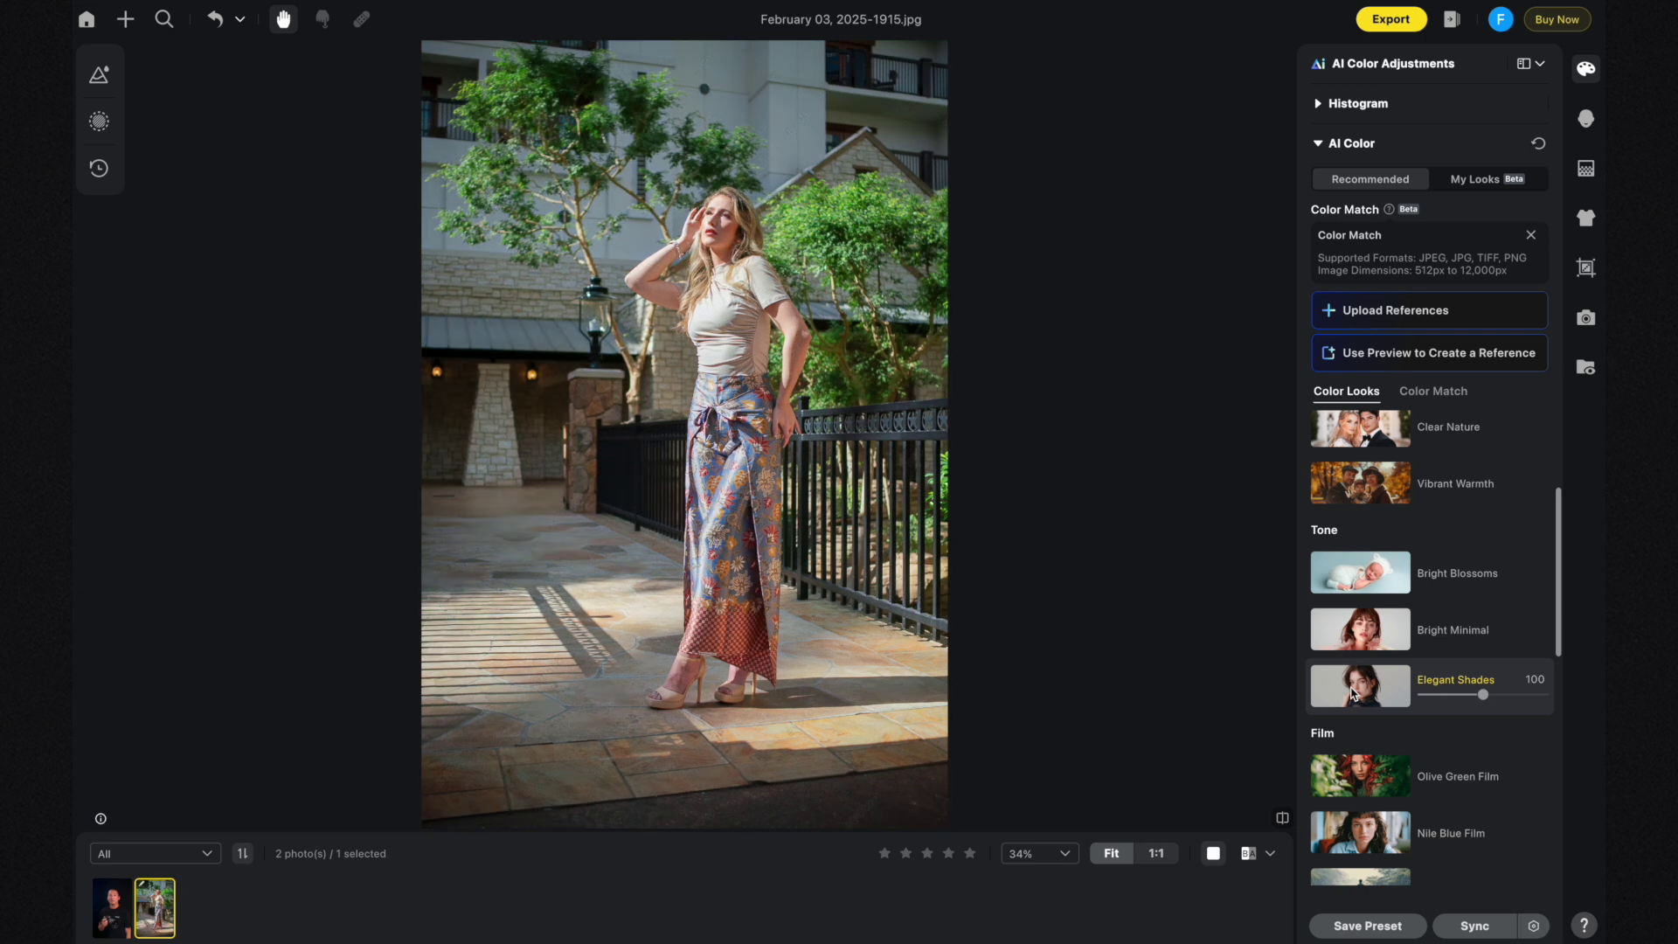
left_click(1354, 642)
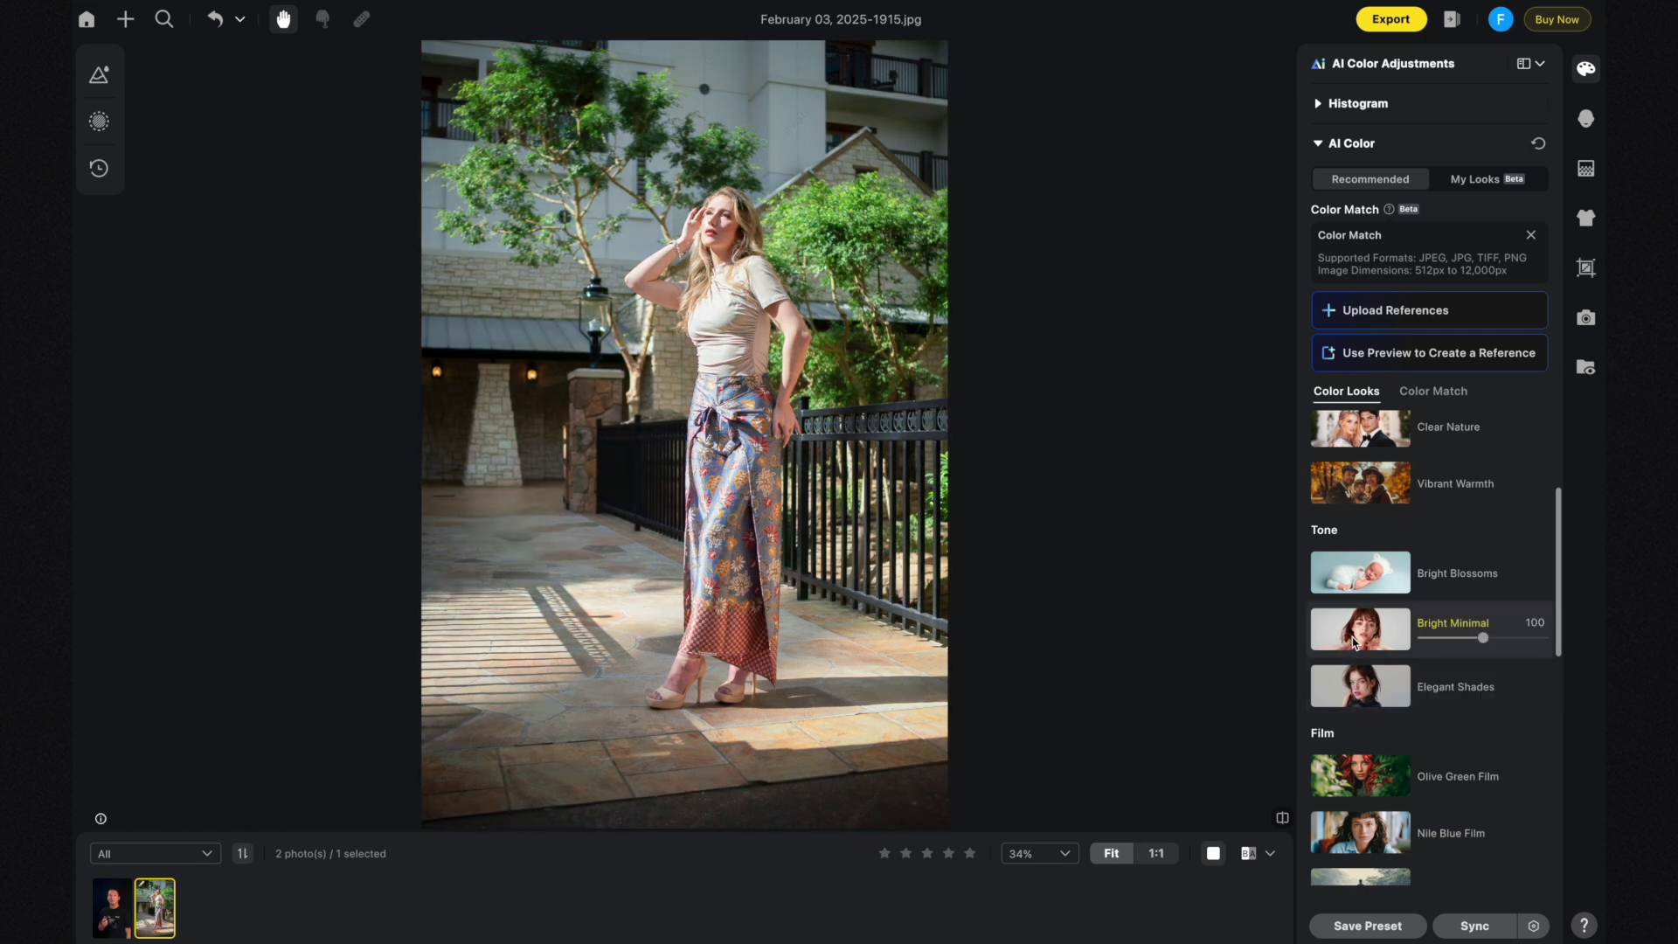
left_click(1358, 577)
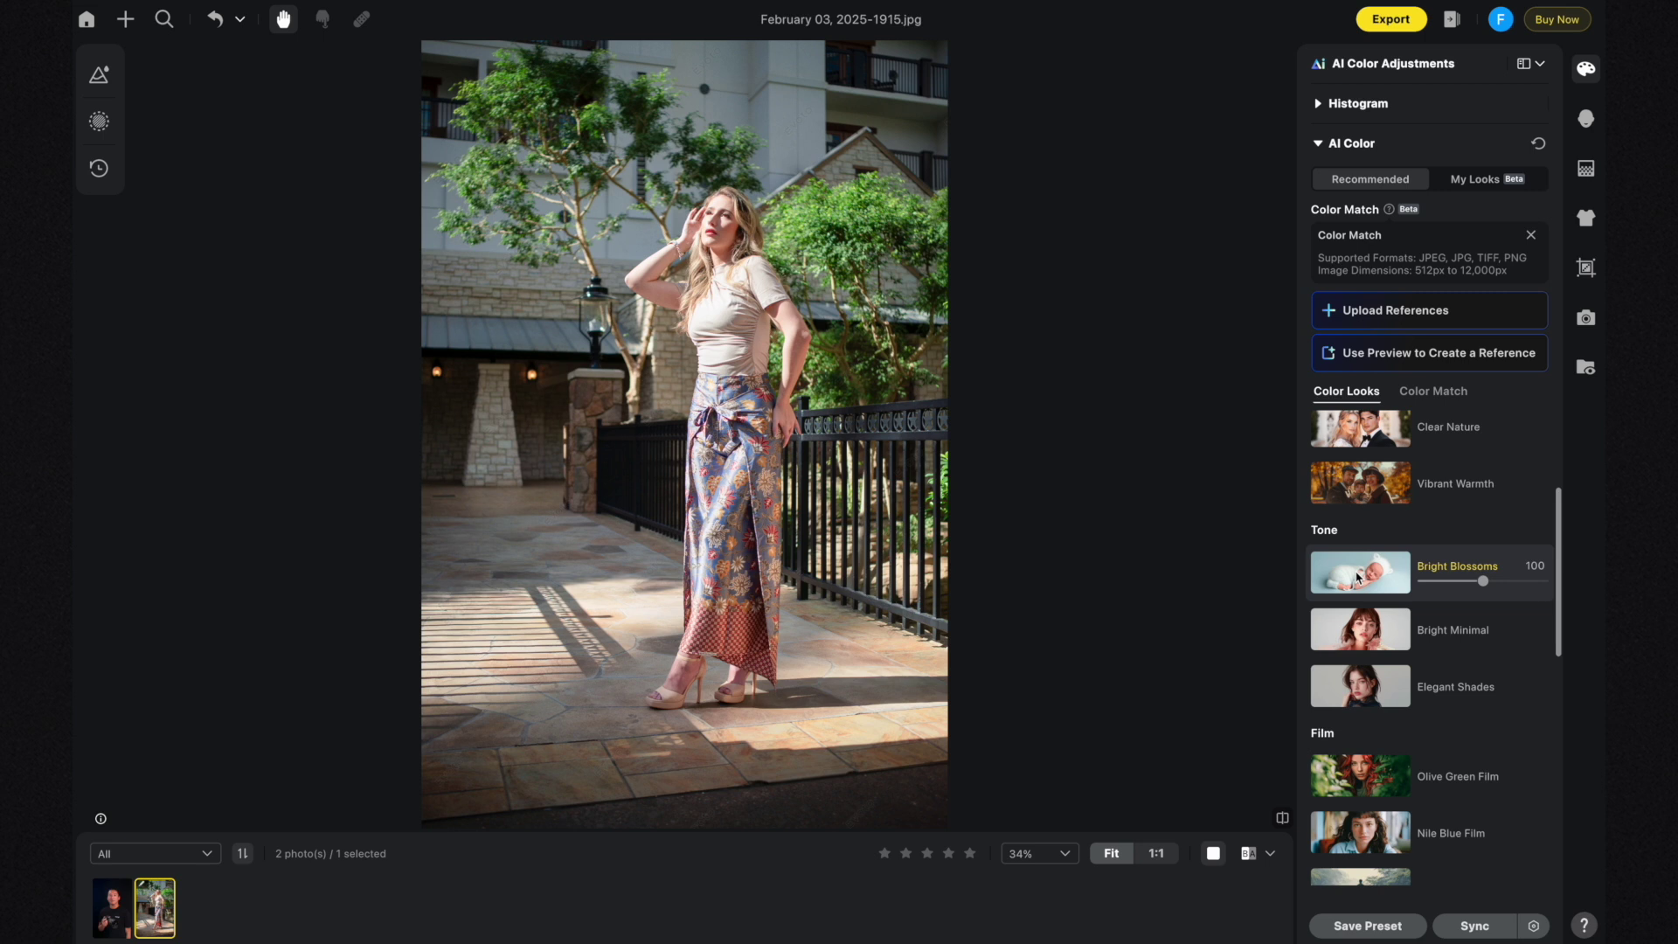
scroll(1357, 577, "up", 3)
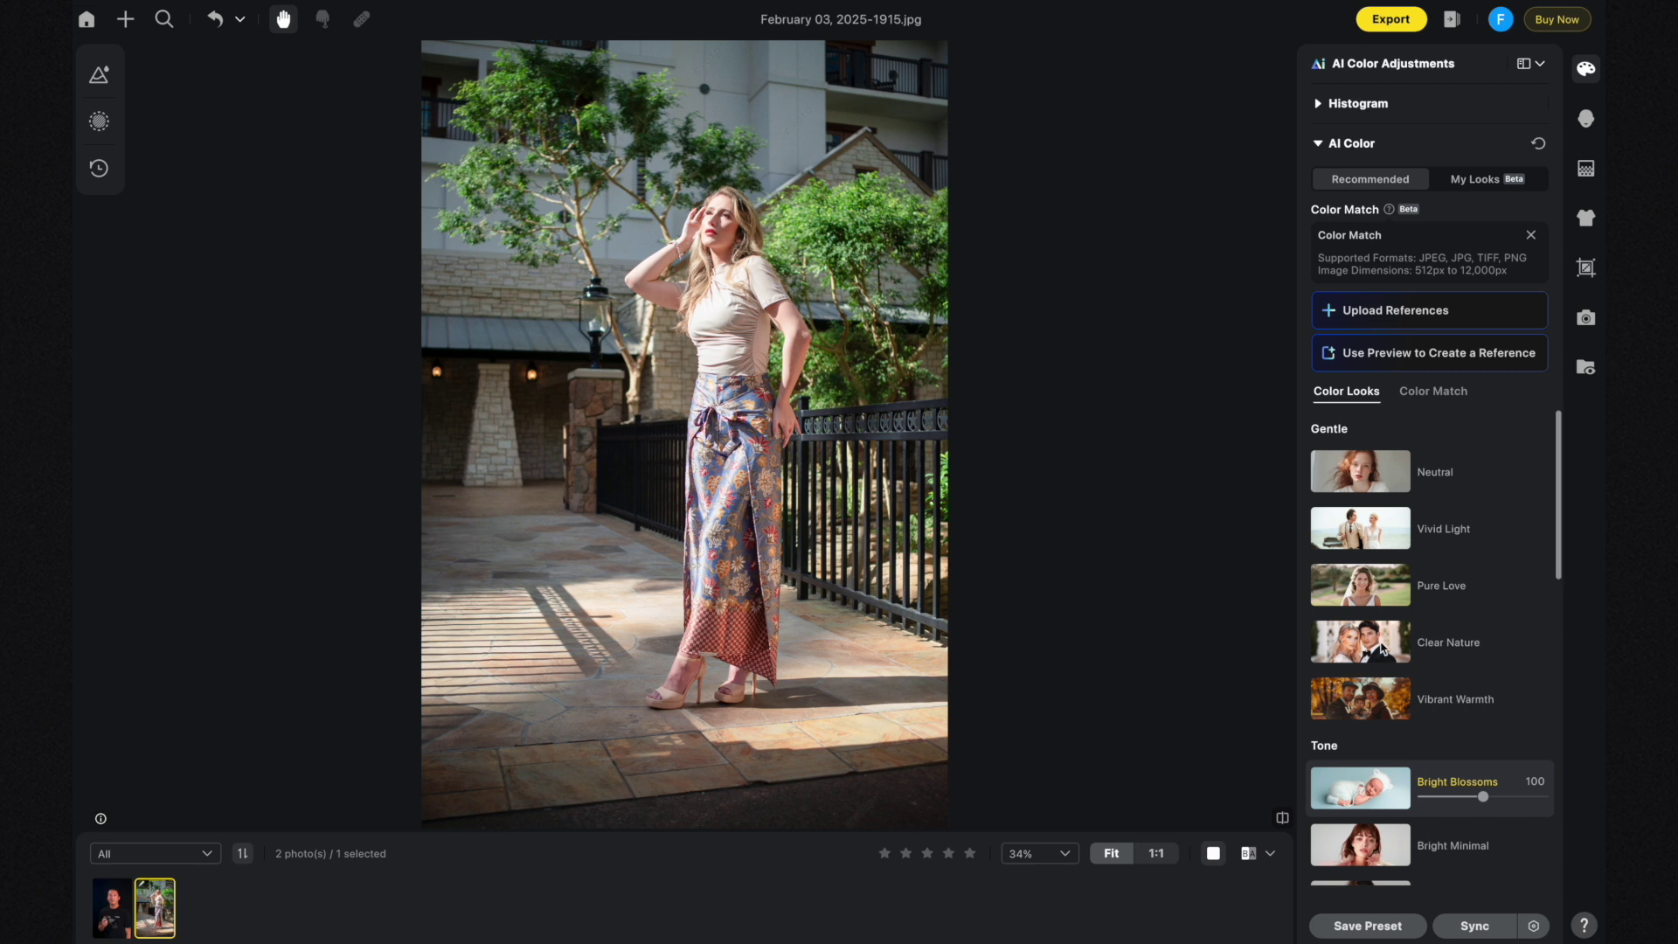
left_click(1373, 700)
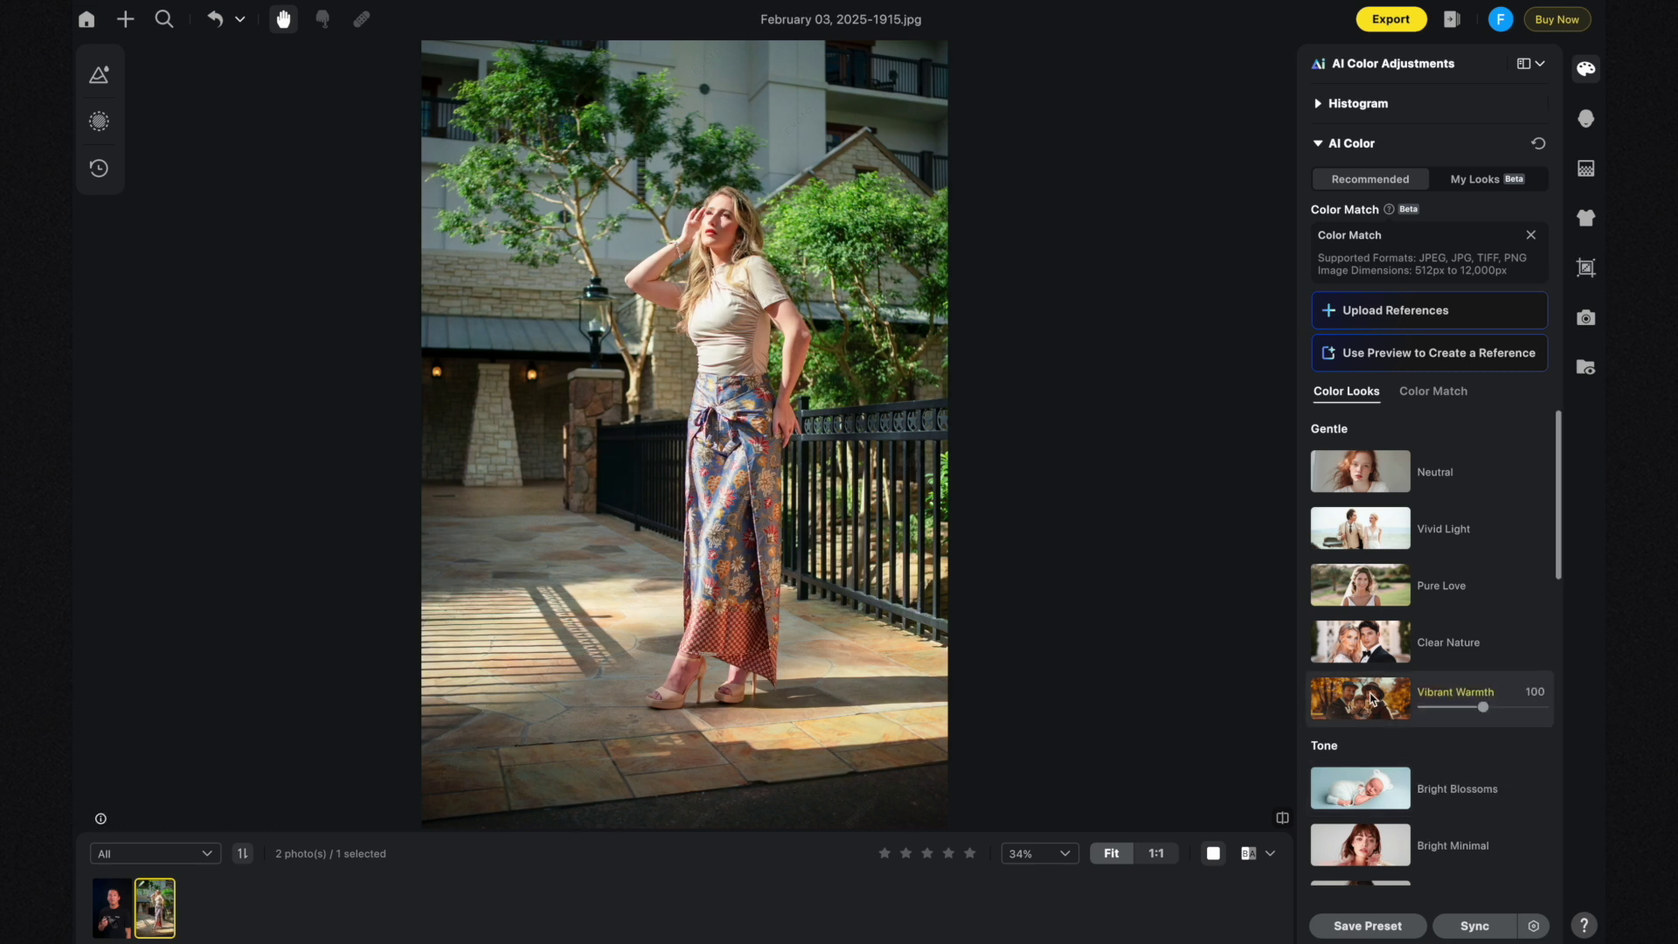
left_click_drag(1481, 706, 1465, 711)
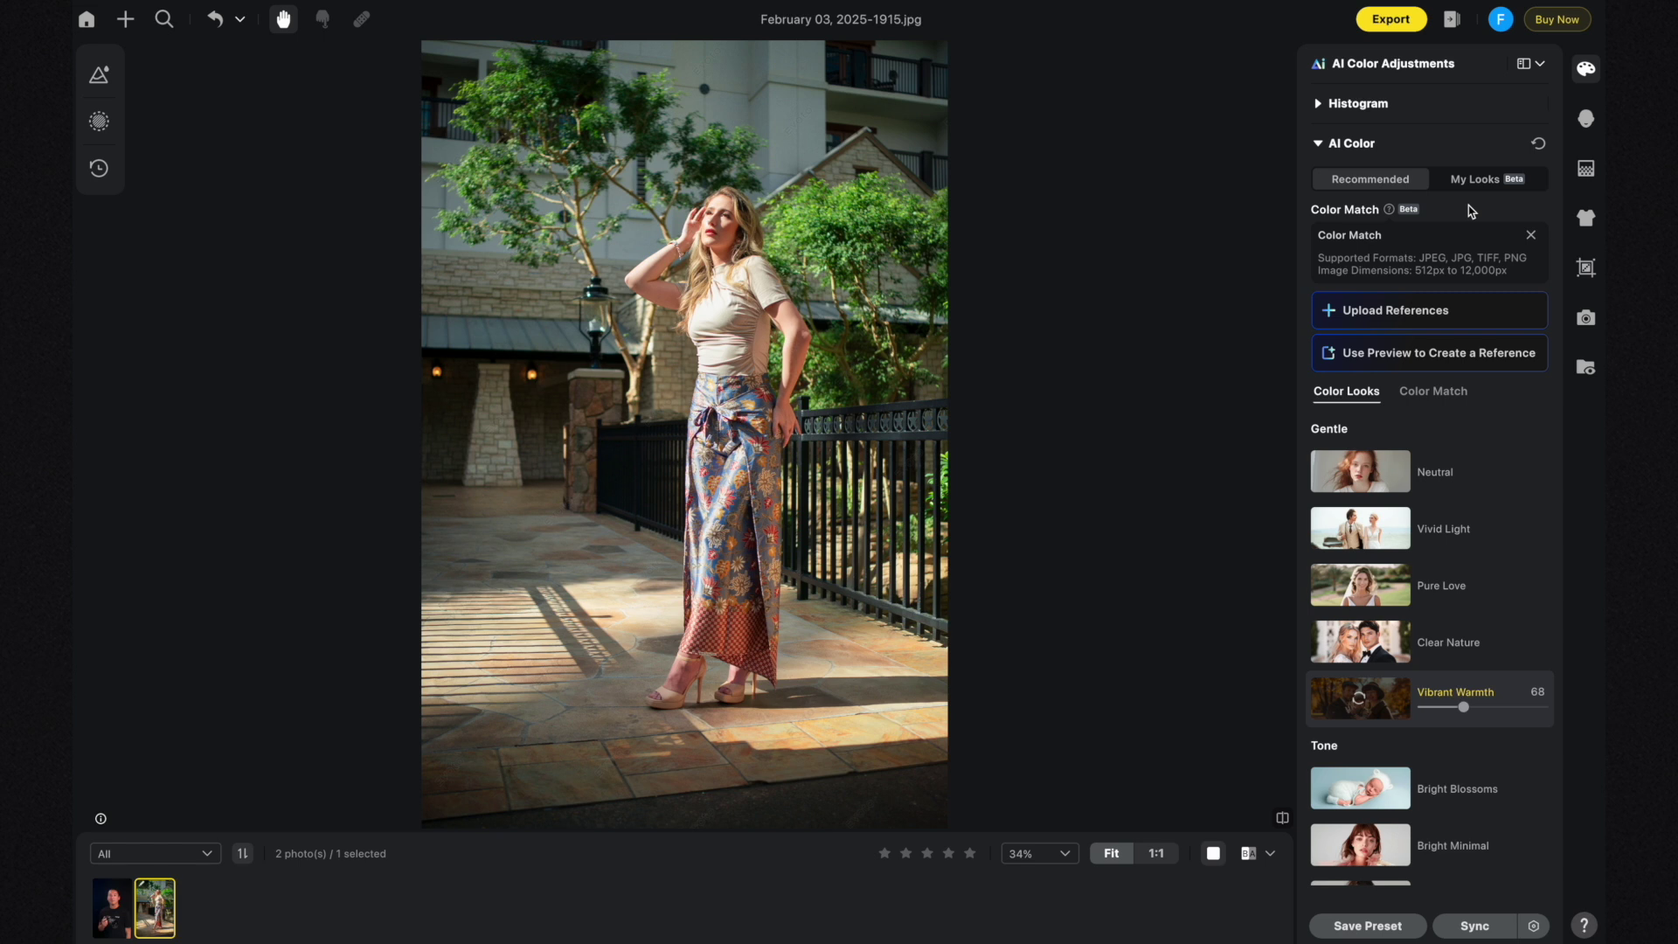
- From My Looks, apply the saved dark night-time look at amount 100
left_click(1460, 180)
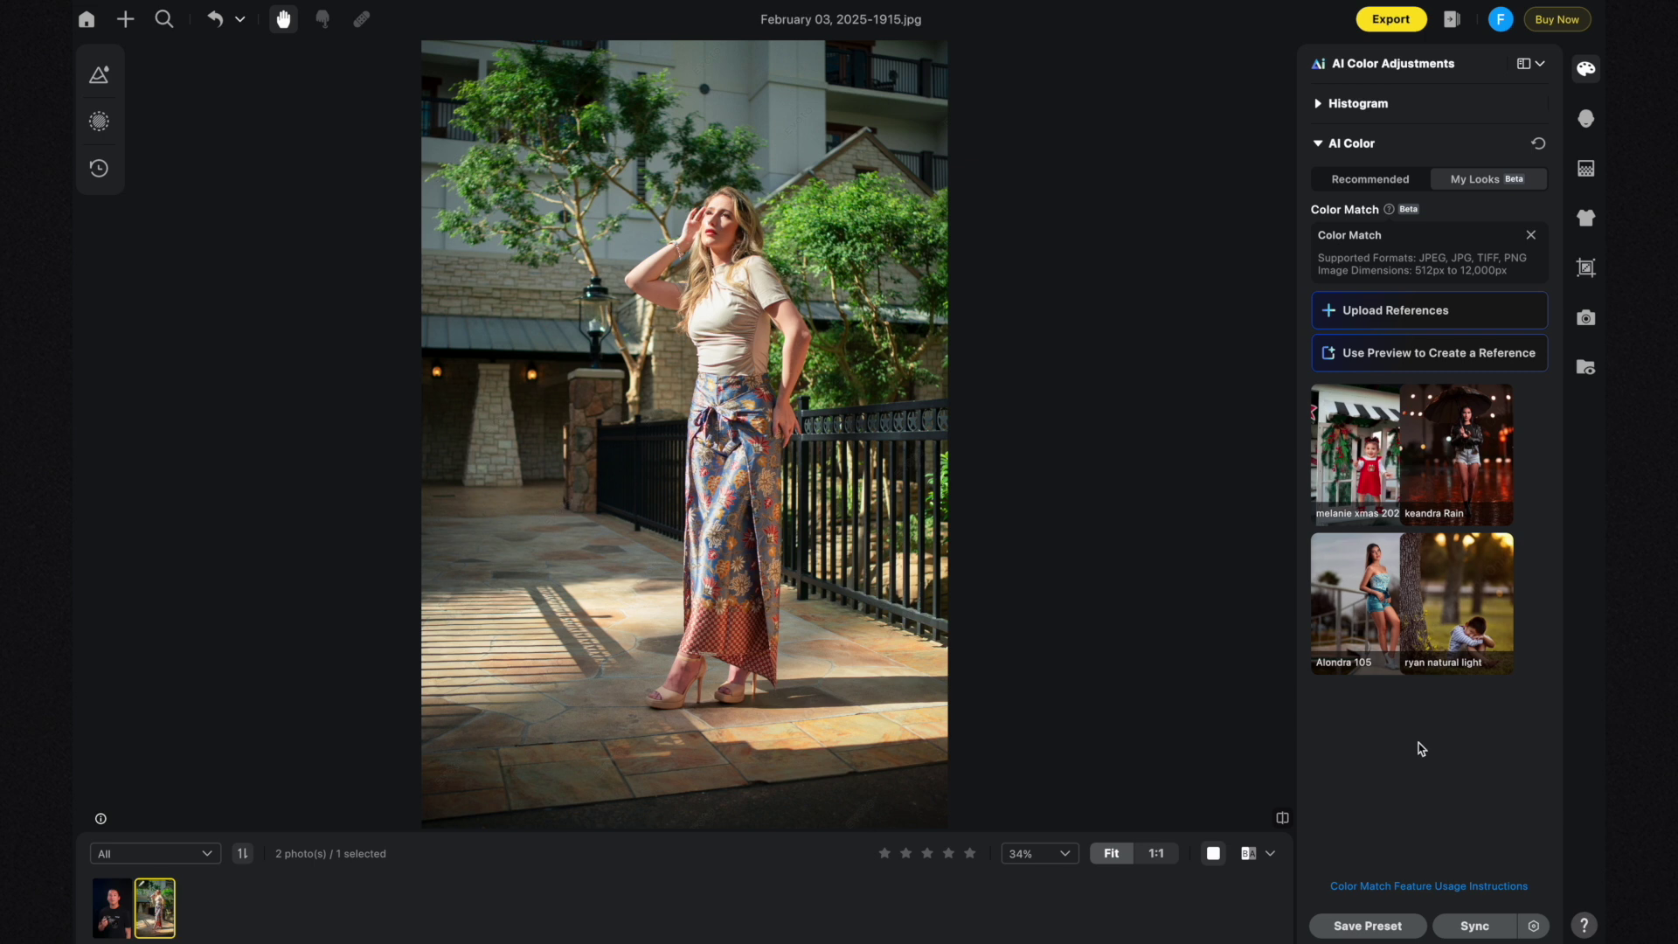
left_click(1471, 473)
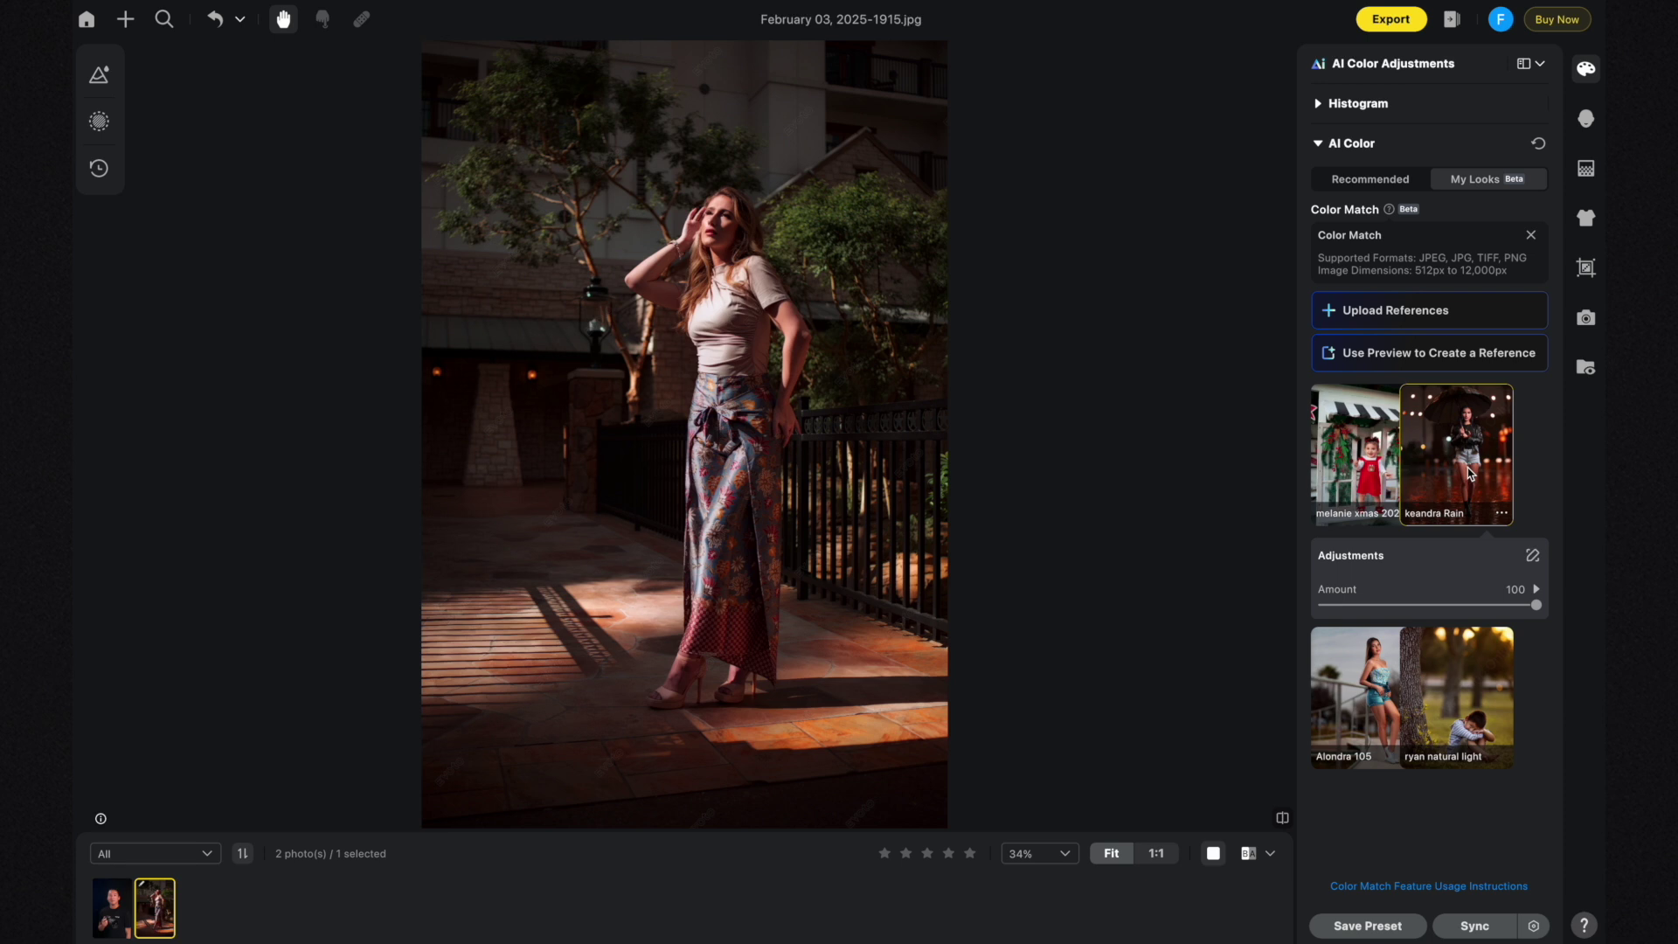
- Lower the night look to 76, try the festive storefront look at 68, then the sunny railing look at 52
left_click_drag(1538, 611, 1487, 615)
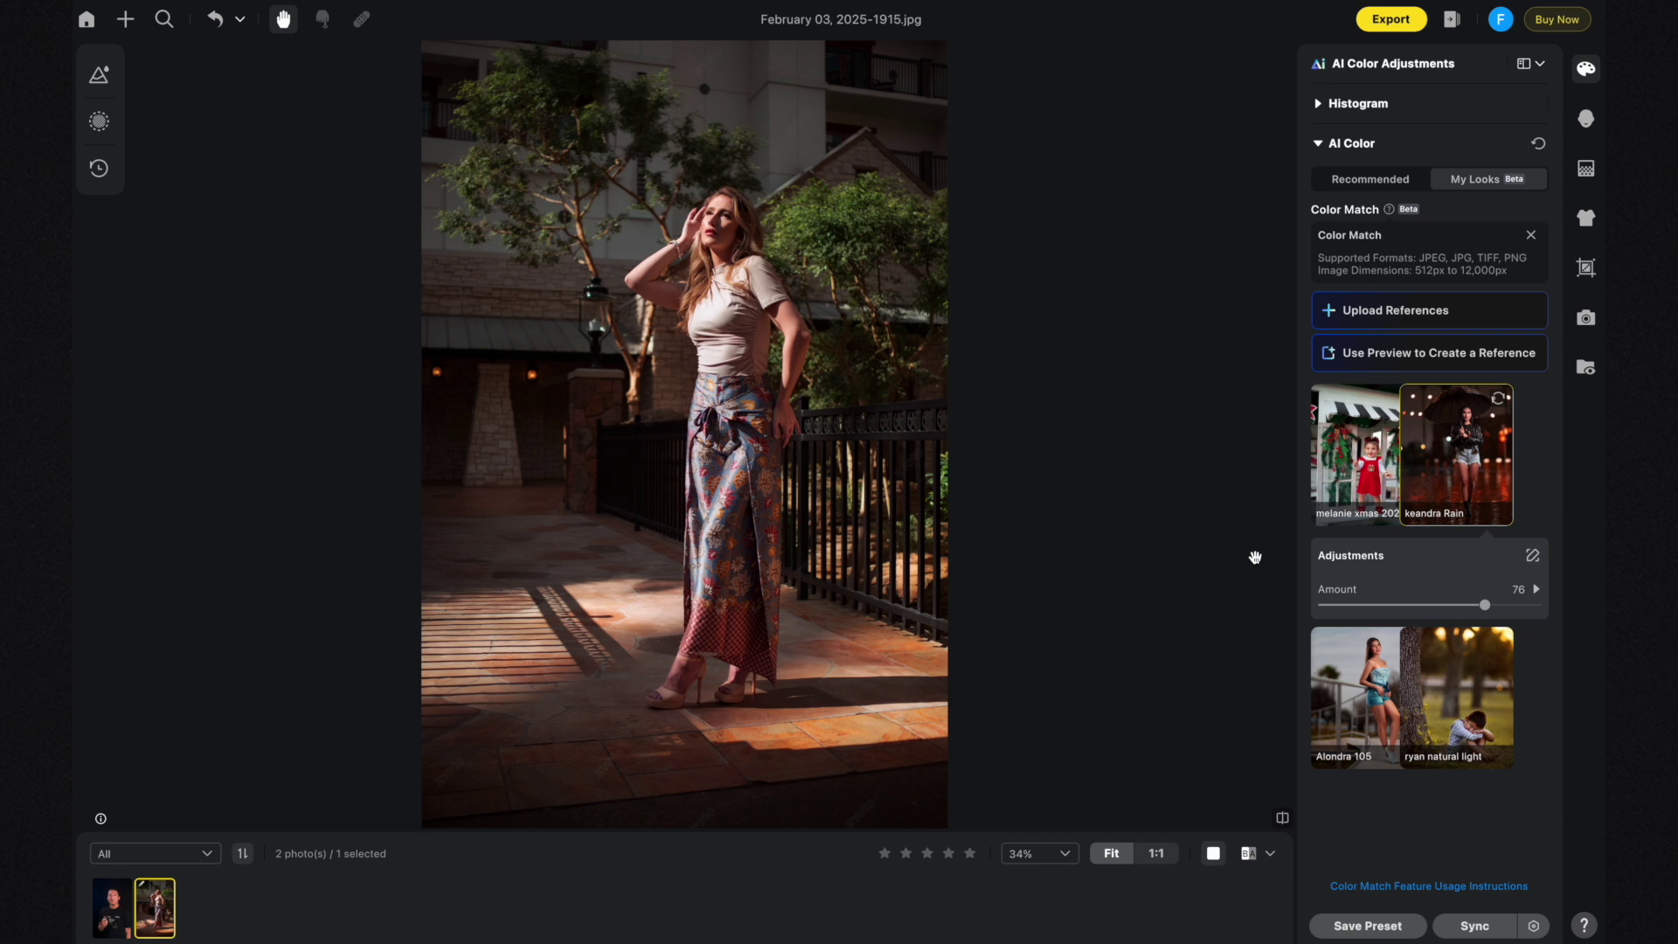
left_click(1364, 440)
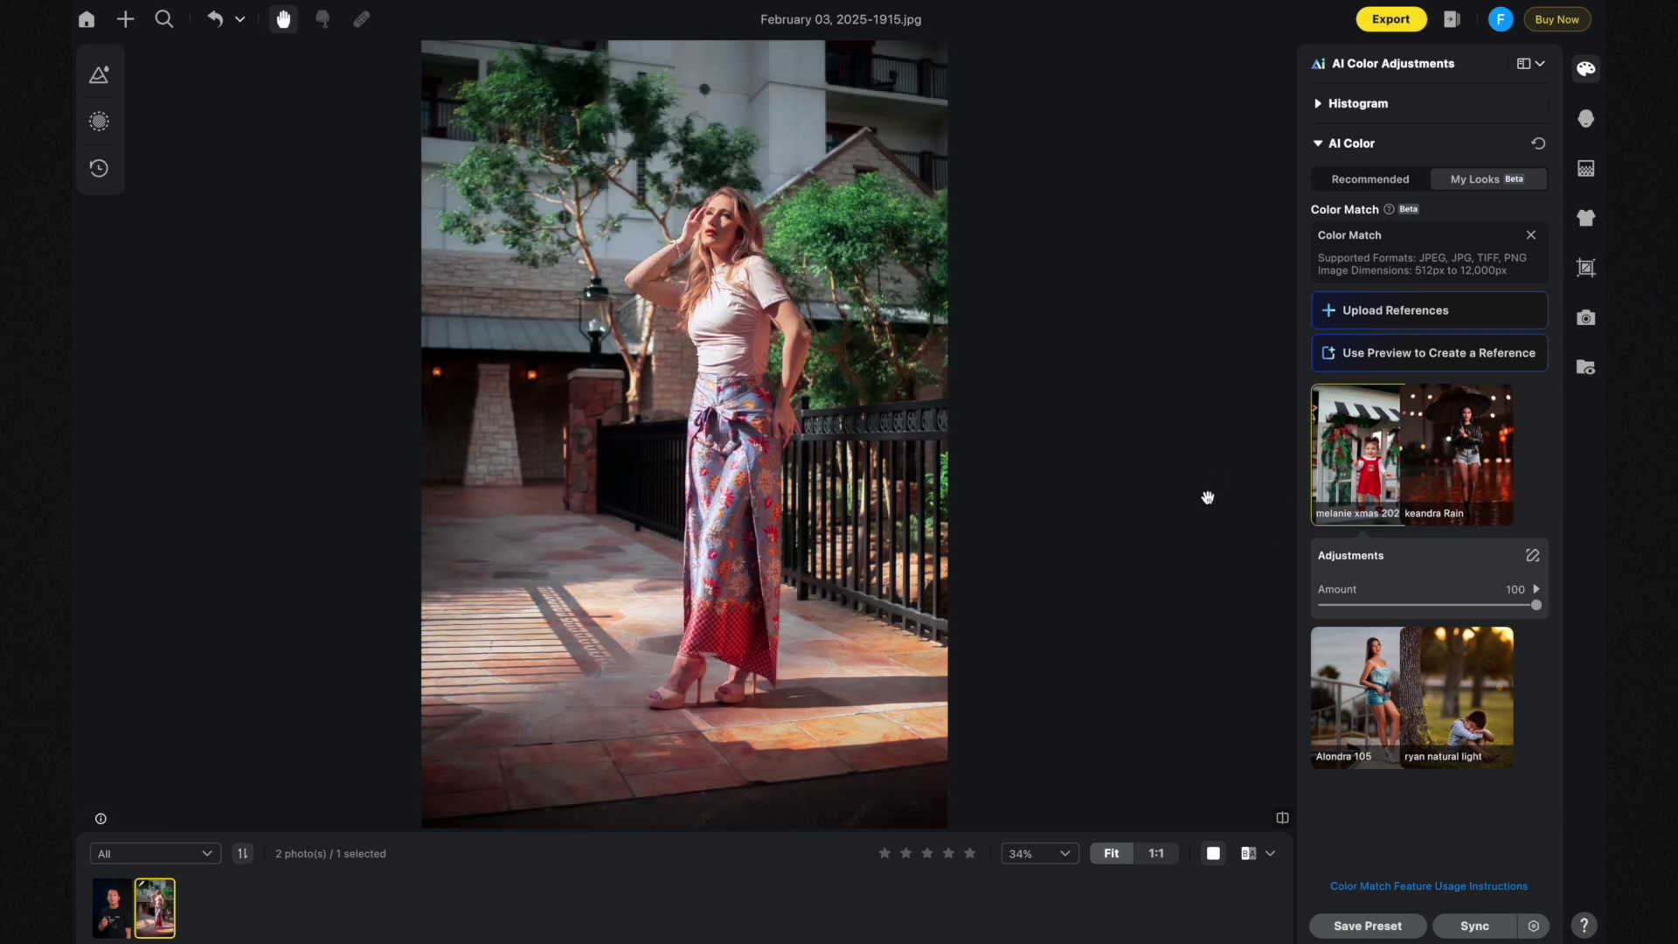
left_click(1484, 605)
left_click_drag(1483, 605, 1431, 603)
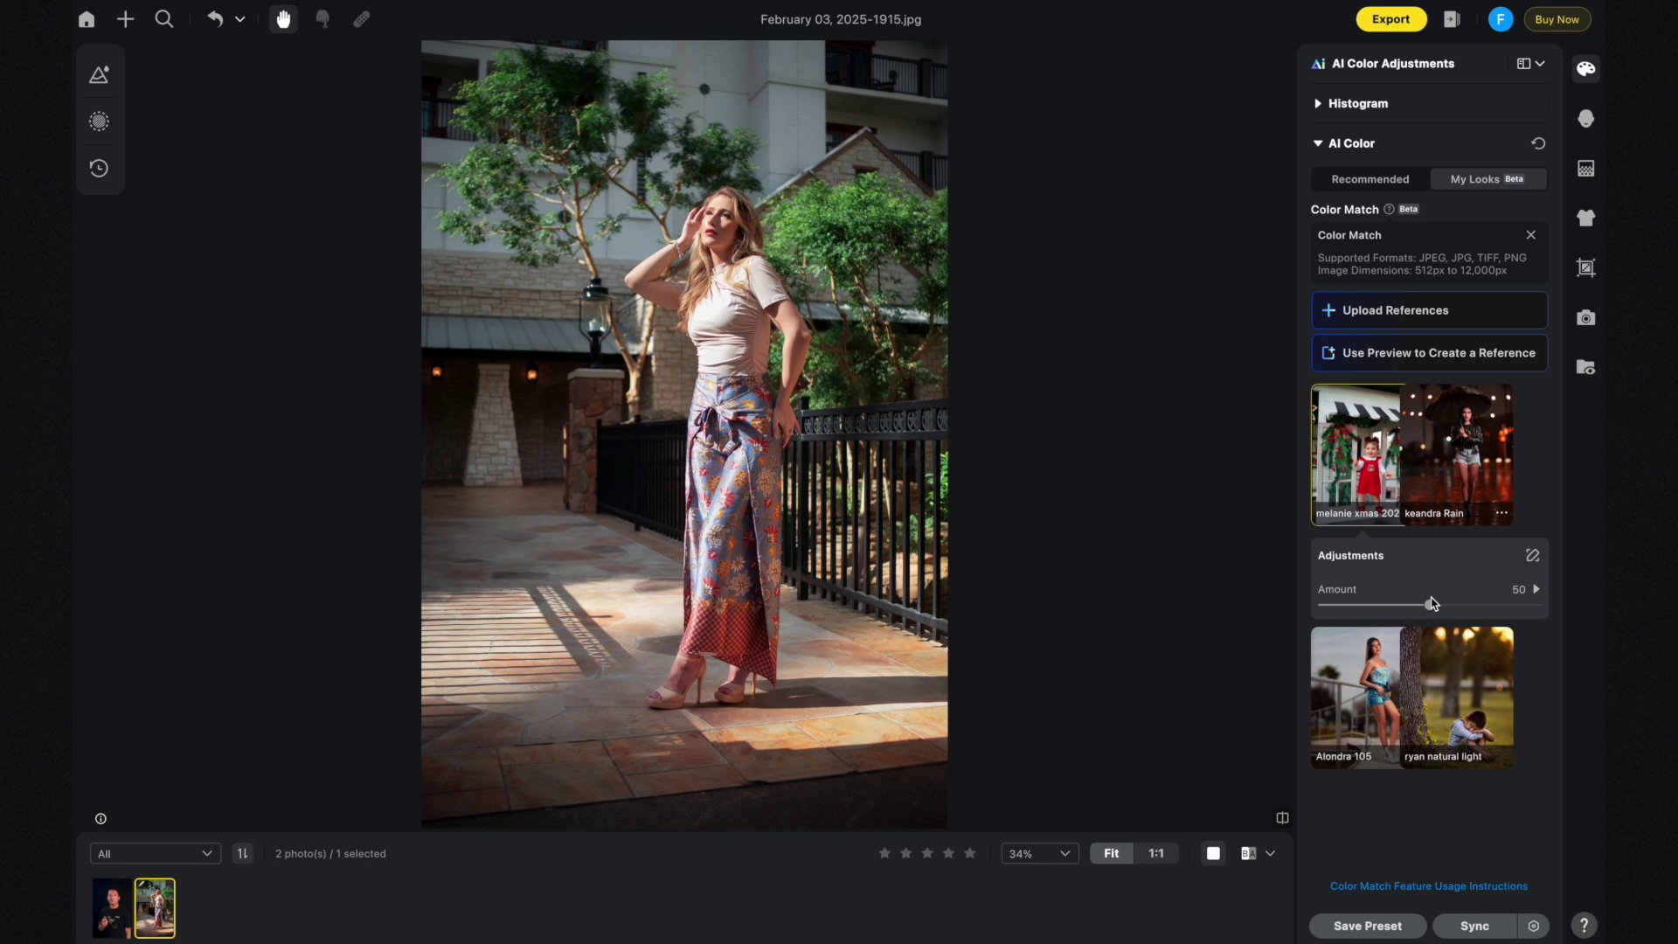
left_click(1356, 678)
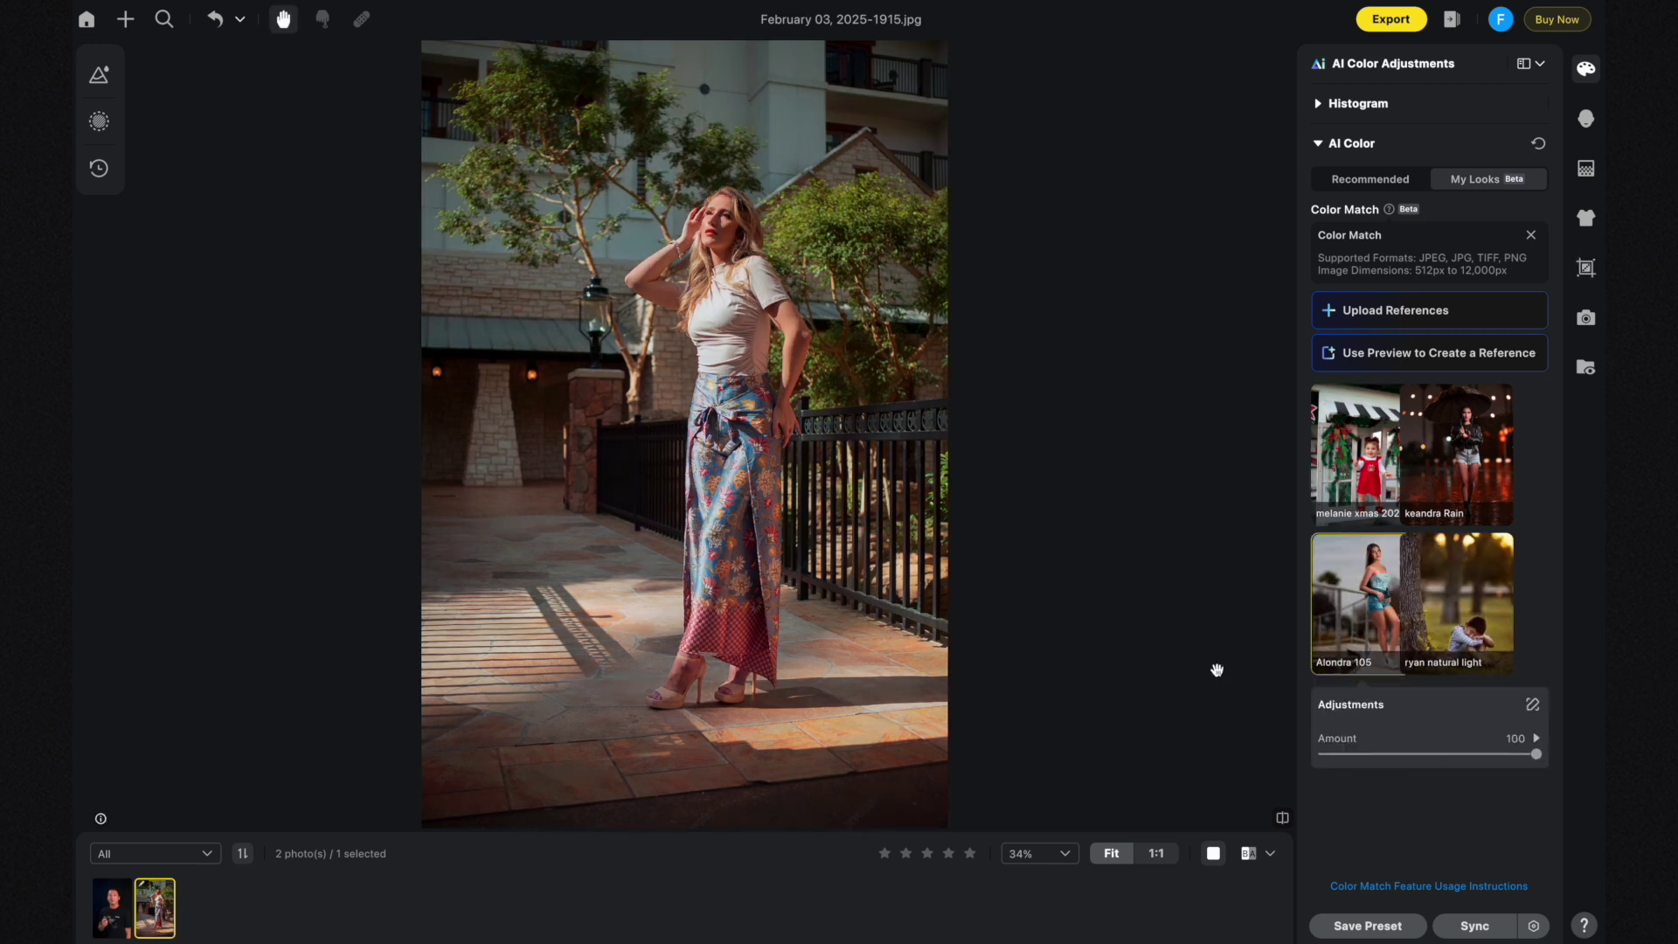
left_click(1435, 756)
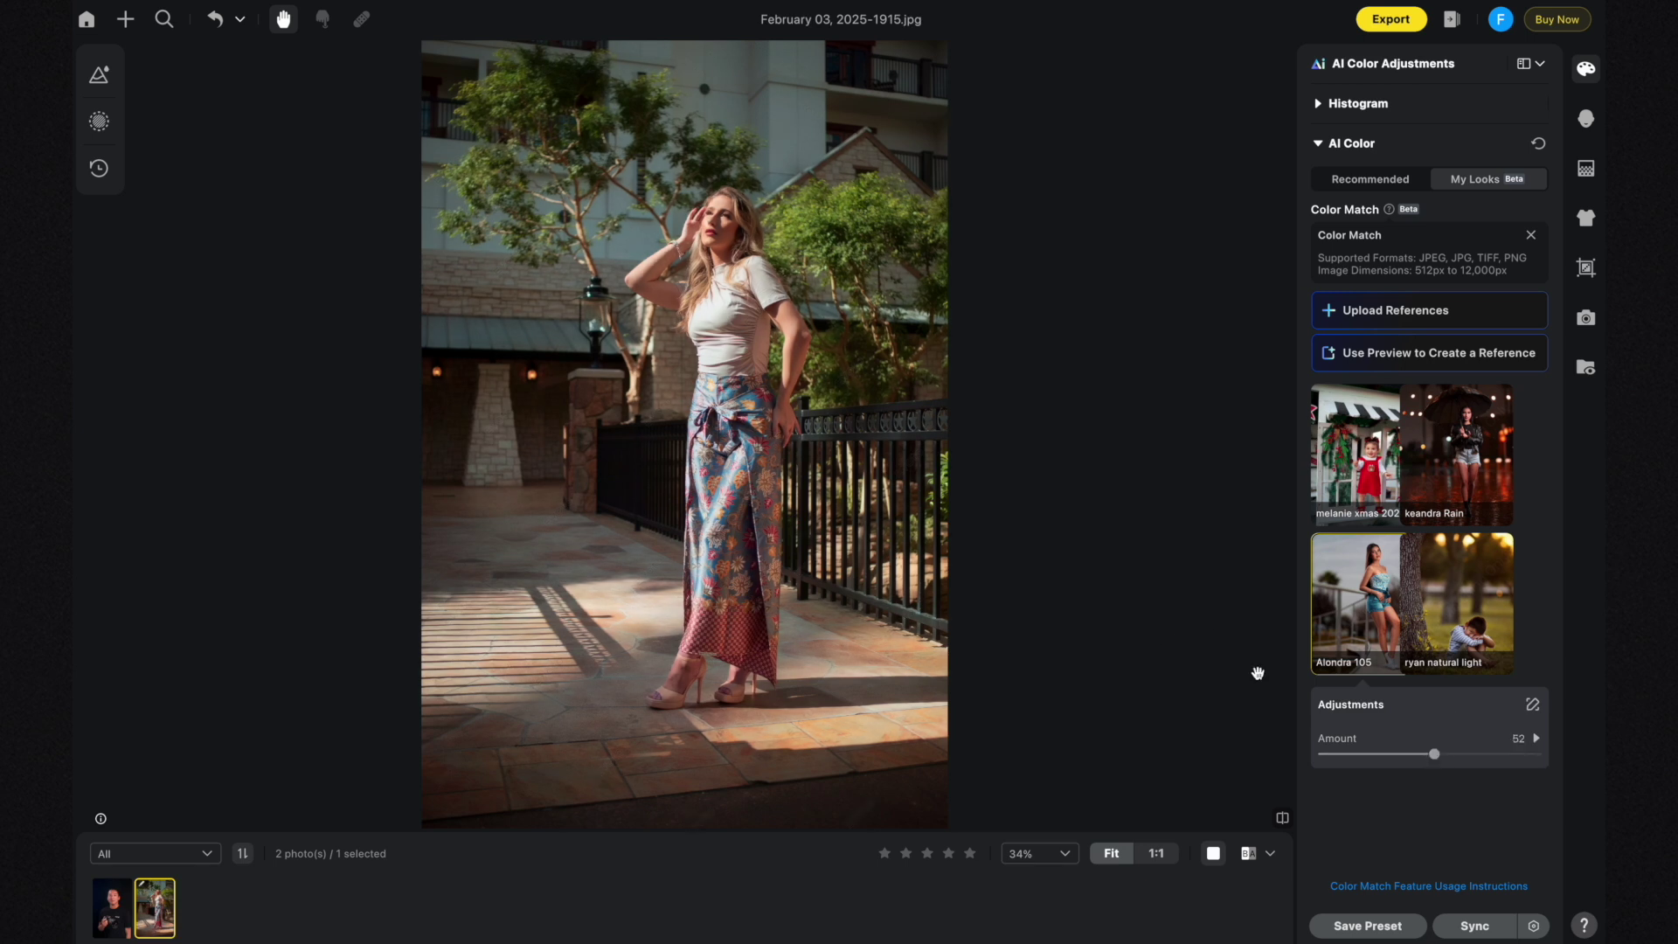
mouse_move(1485, 602)
- Apply the saved warm natural-light look and lower its Amount to 62
left_click(1472, 603)
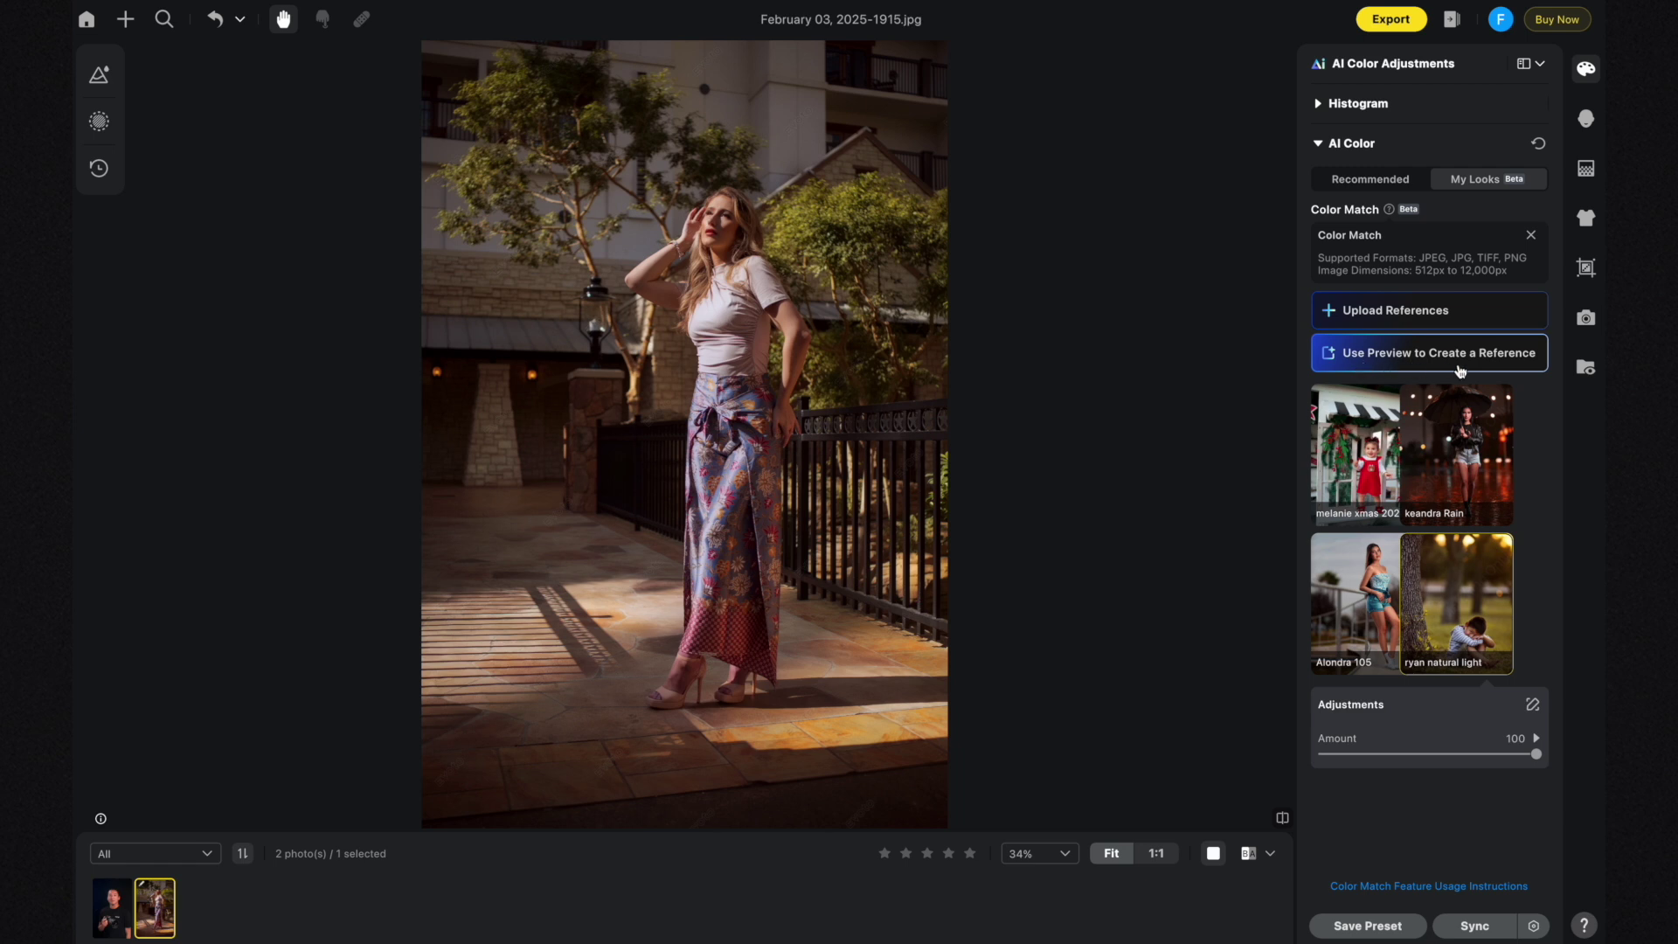
left_click_drag(1535, 754, 1457, 757)
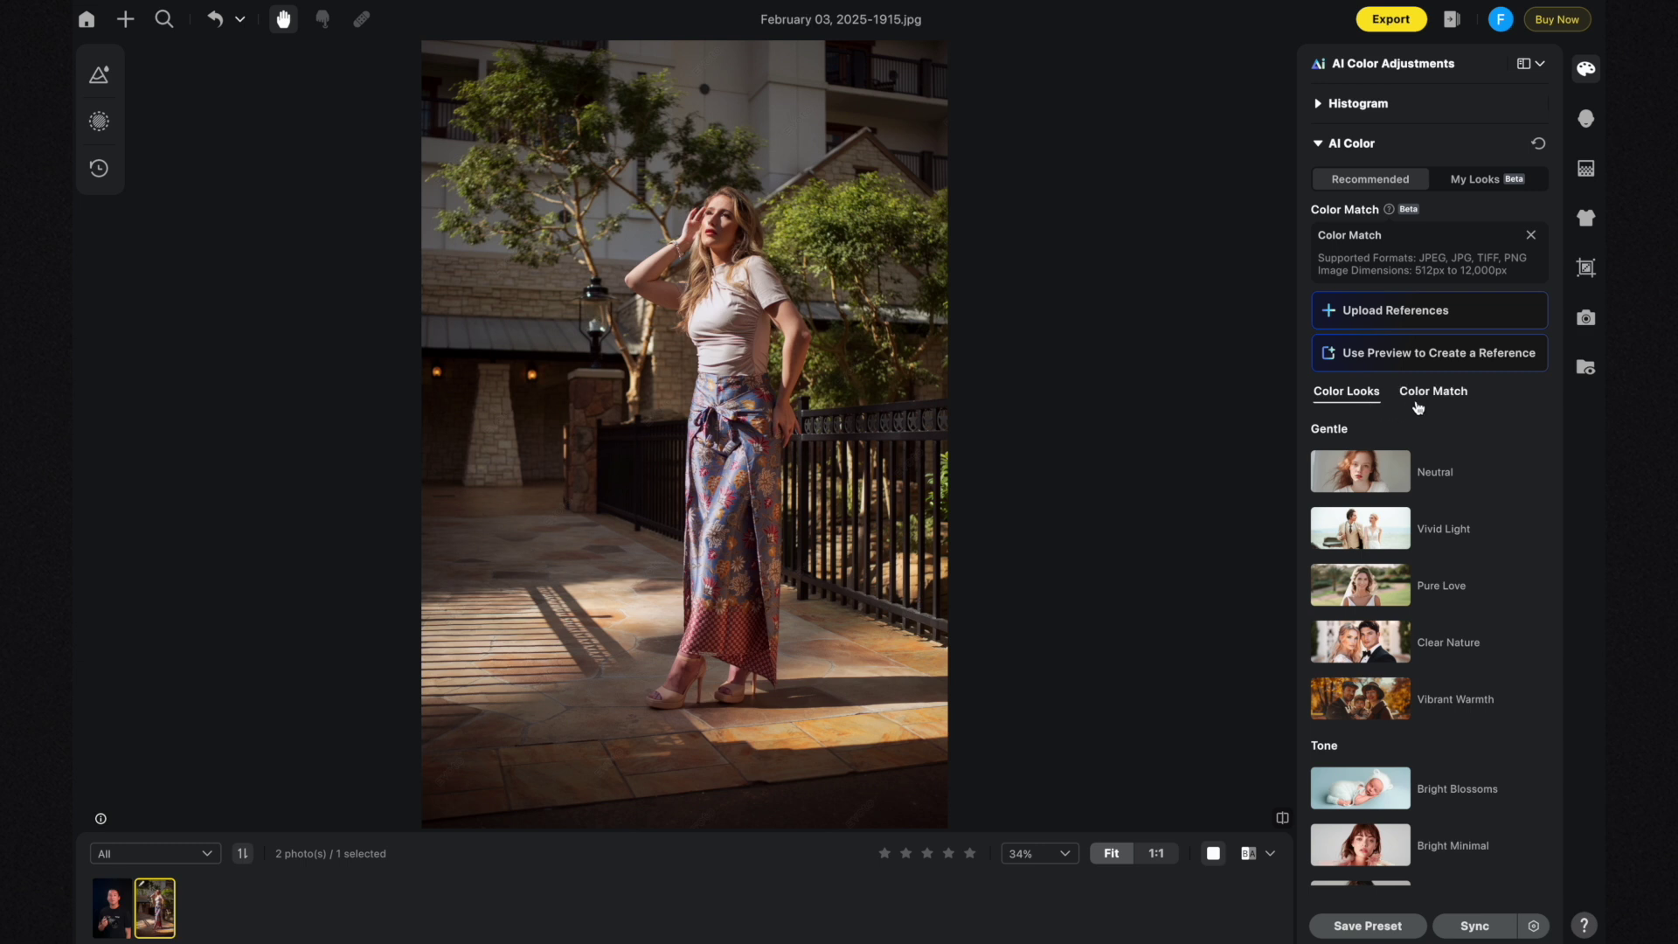
- Show the Recommended Color Match presets such as Lotus, 35mm Film and Prague Holiday
left_click(1433, 397)
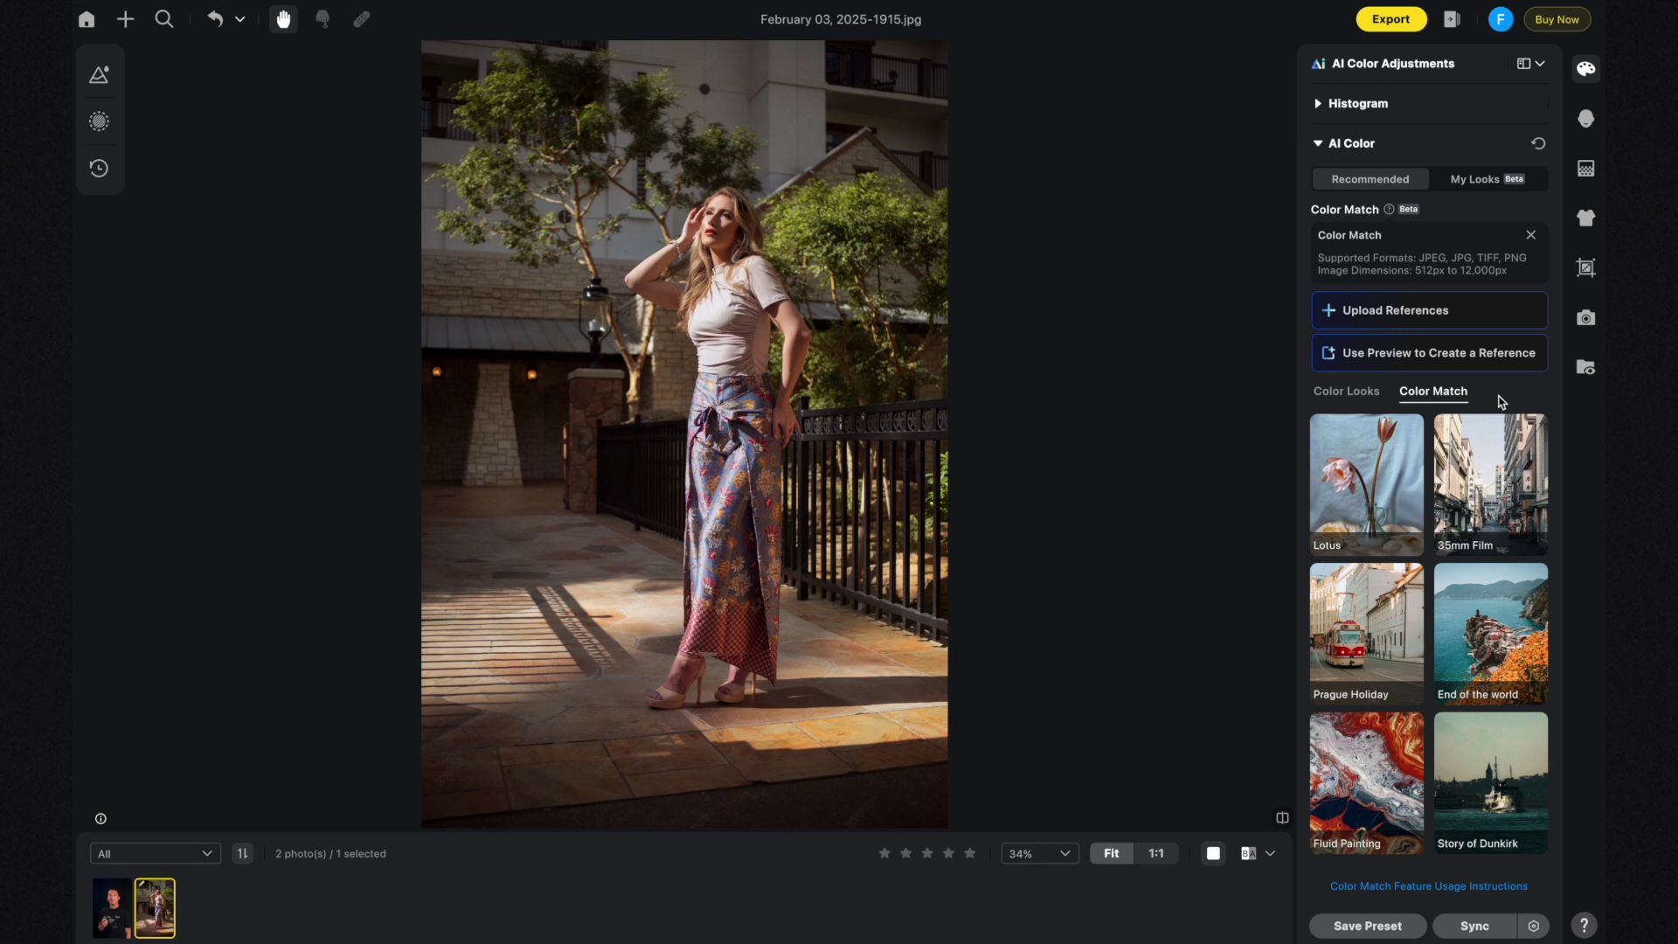
- Try 35mm Film at 67, grade with Story of Dunkirk at about 33, then advance to the next photo
left_click(1490, 455)
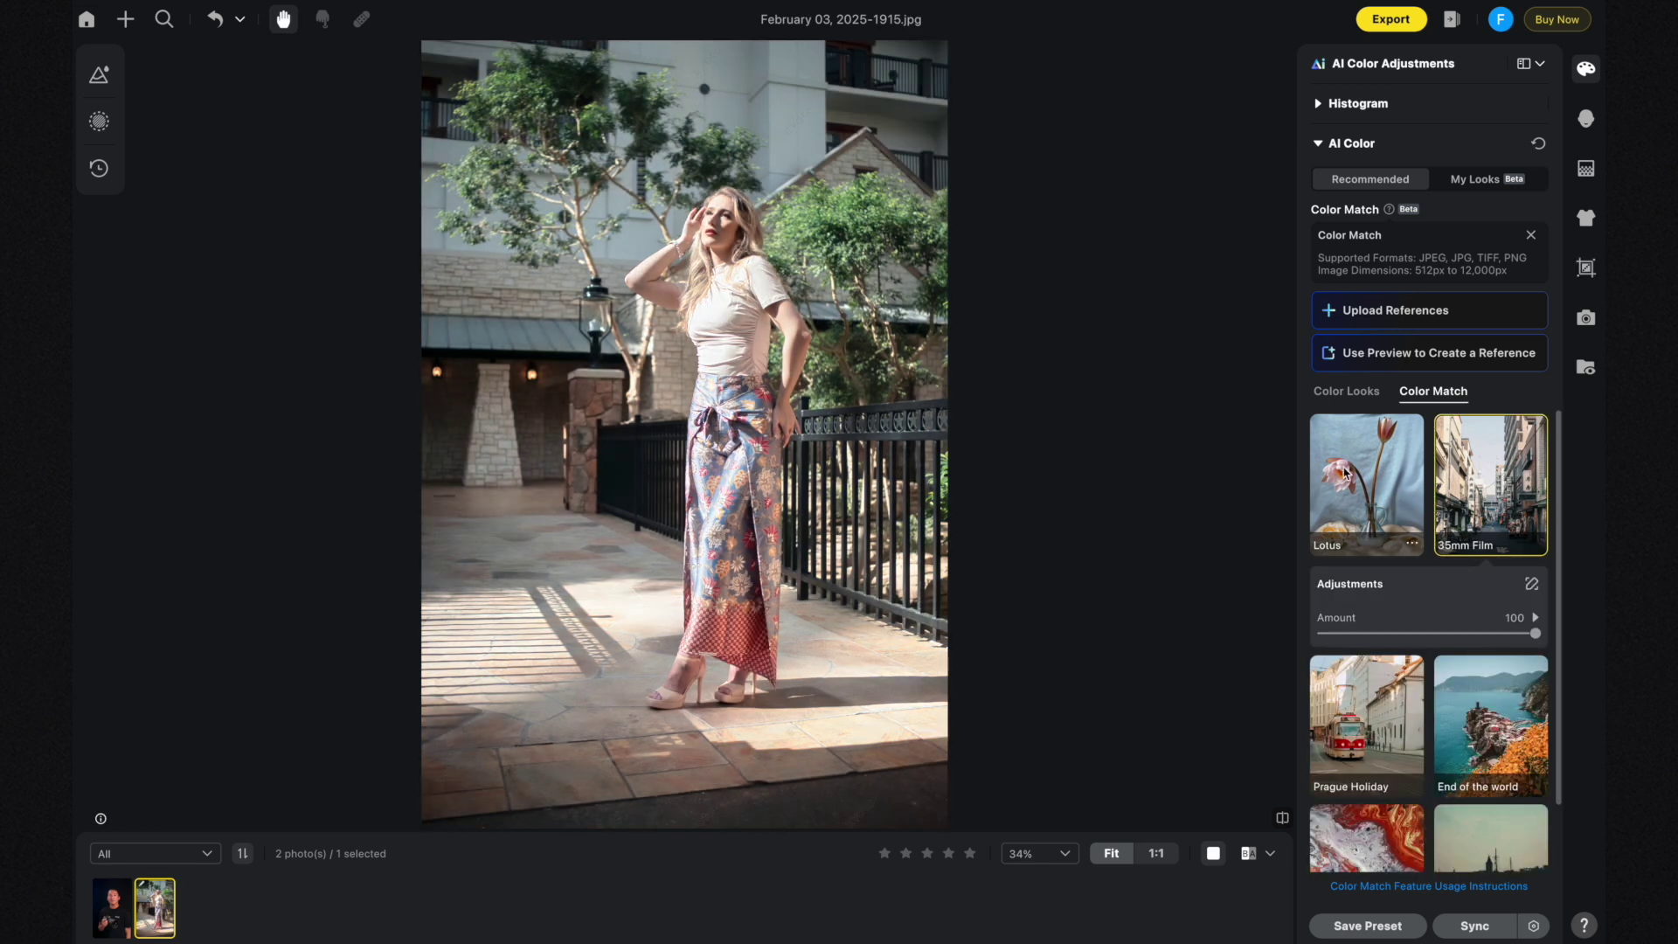
left_click_drag(1535, 634, 1431, 638)
scroll(1468, 717, "down", 1)
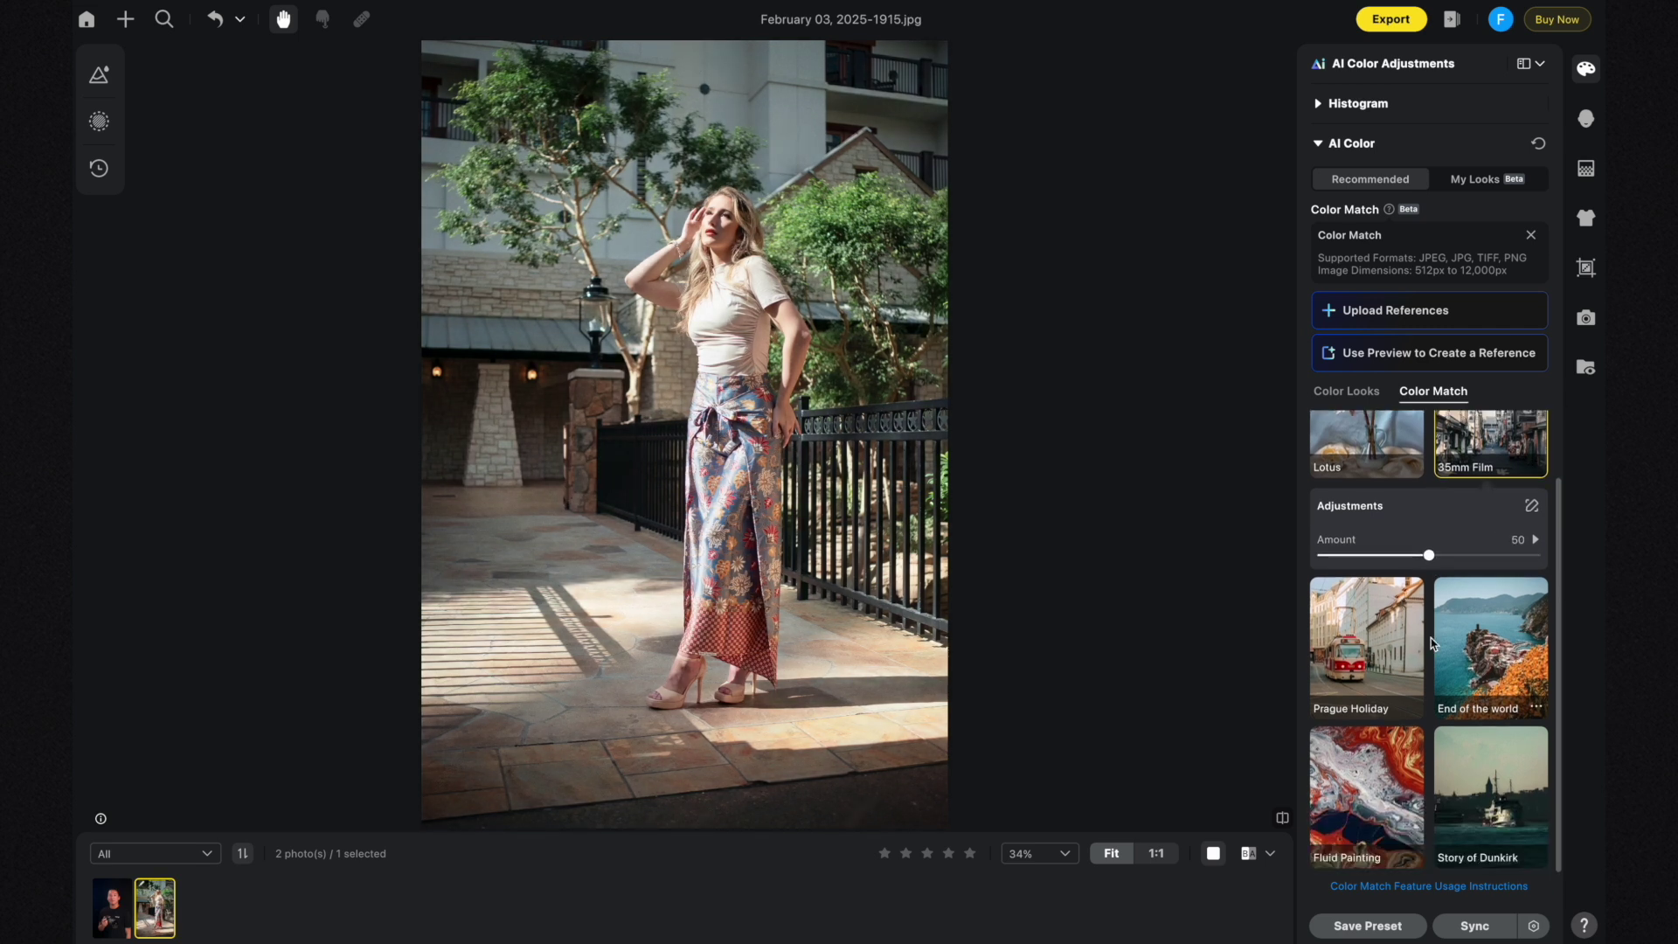
left_click(1475, 780)
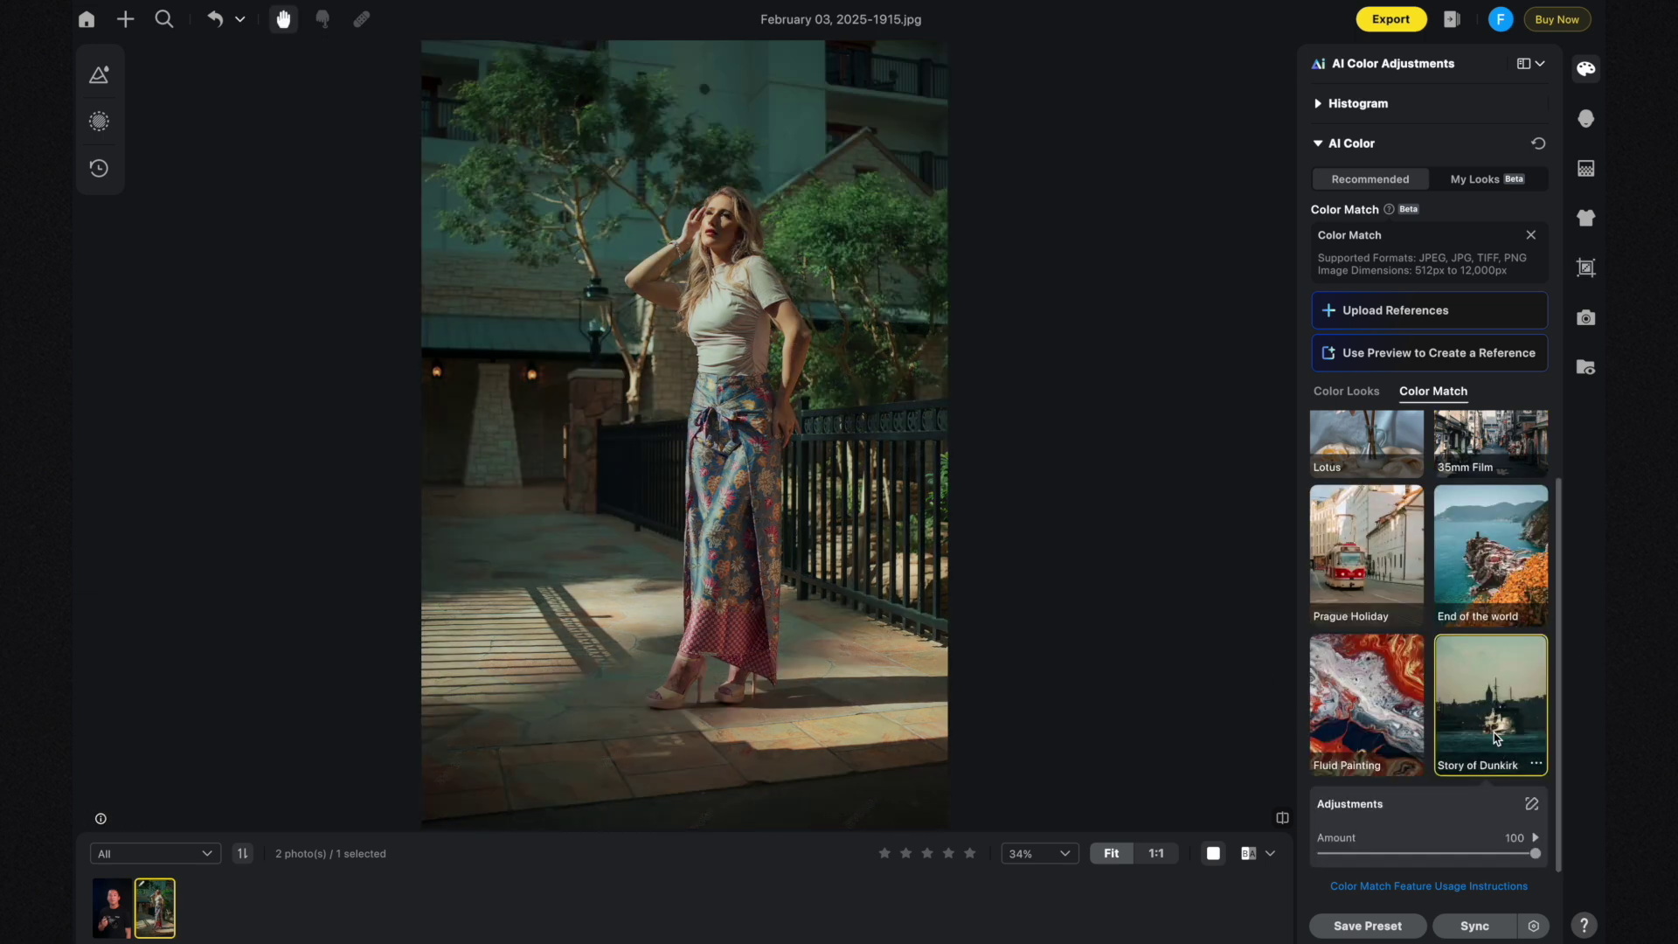
left_click_drag(1534, 853, 1393, 851)
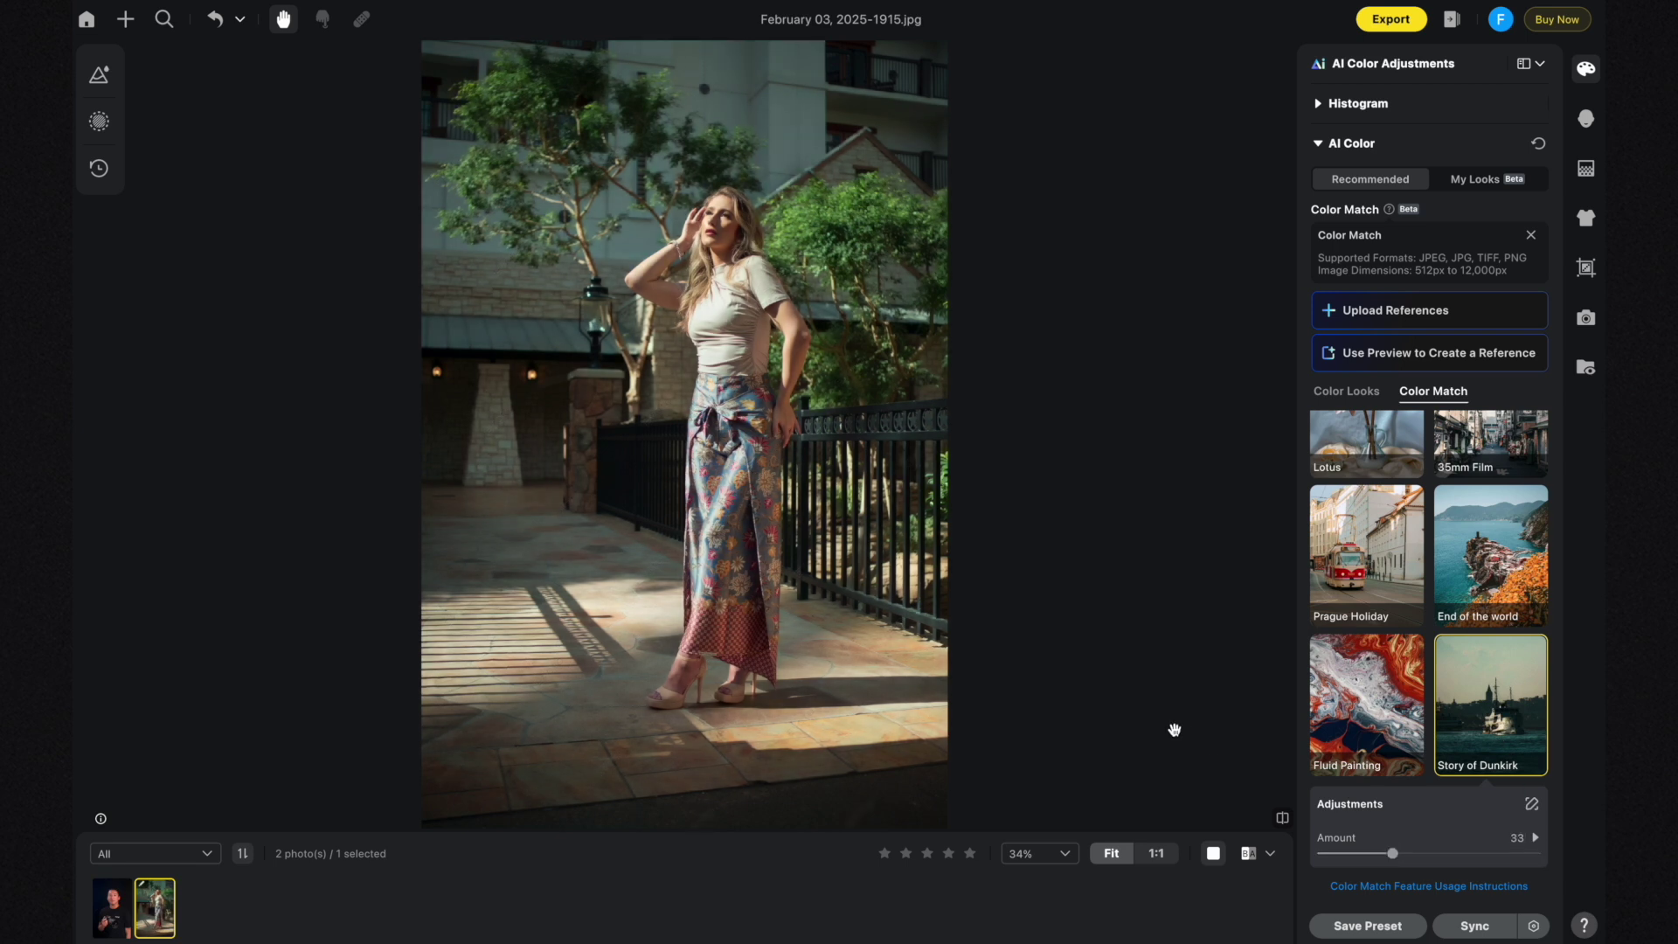
key("Left")
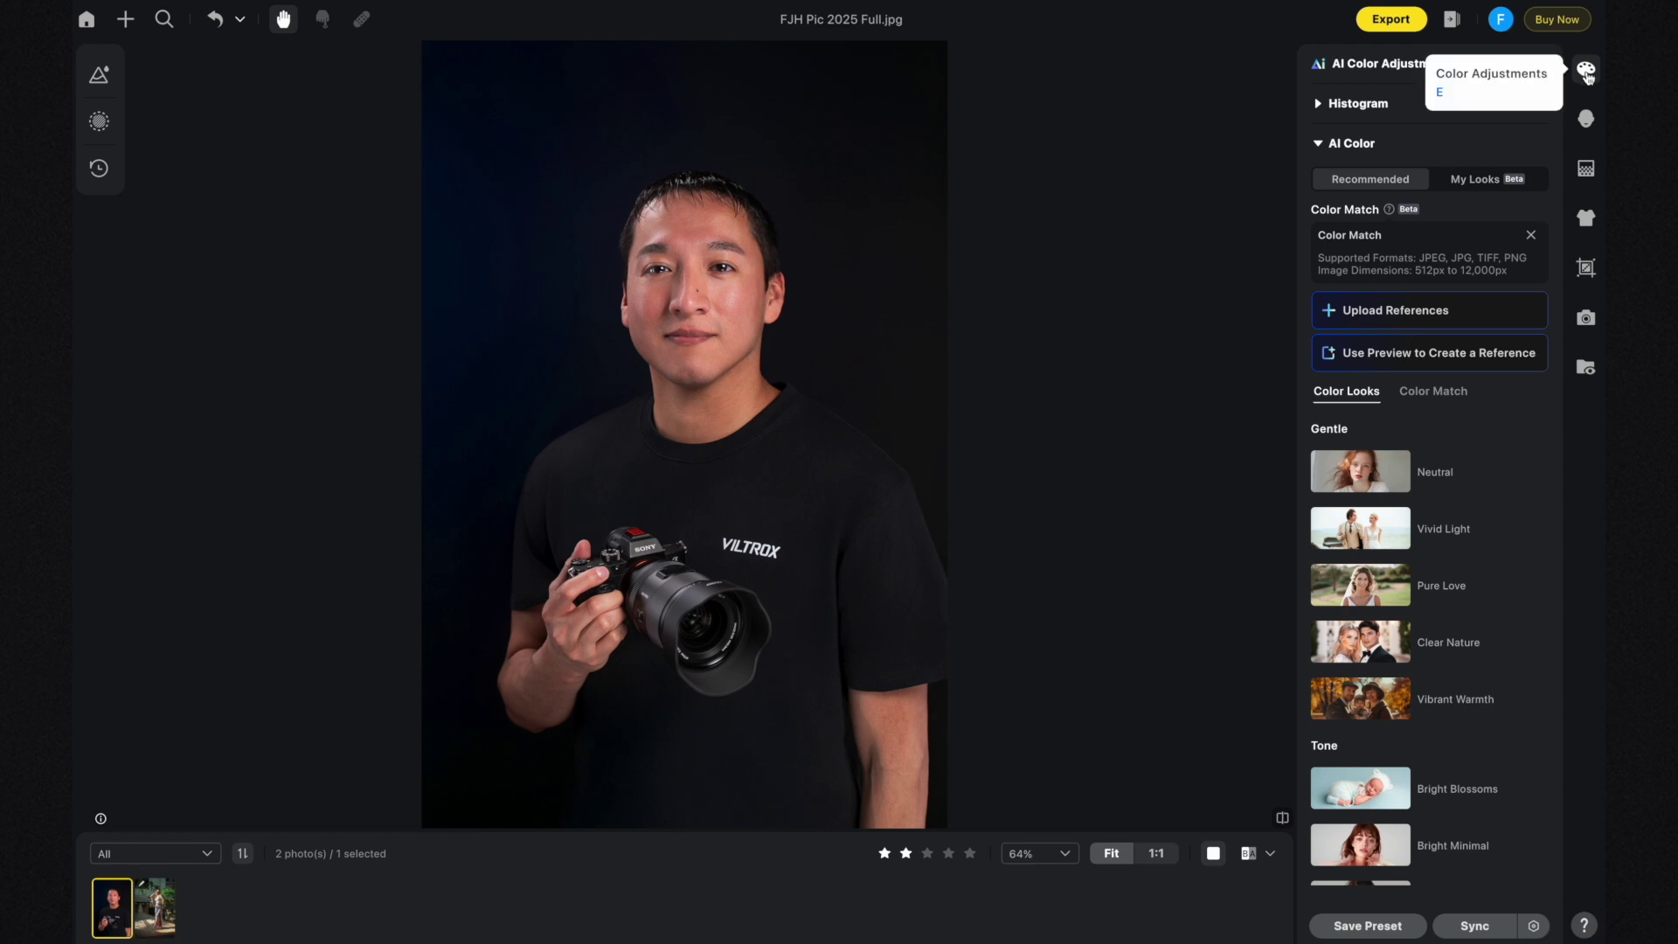
- Show the Background Adjustments tools, including Backdrop Changer and Sky Replacement, for the studio headshot
left_click(1586, 172)
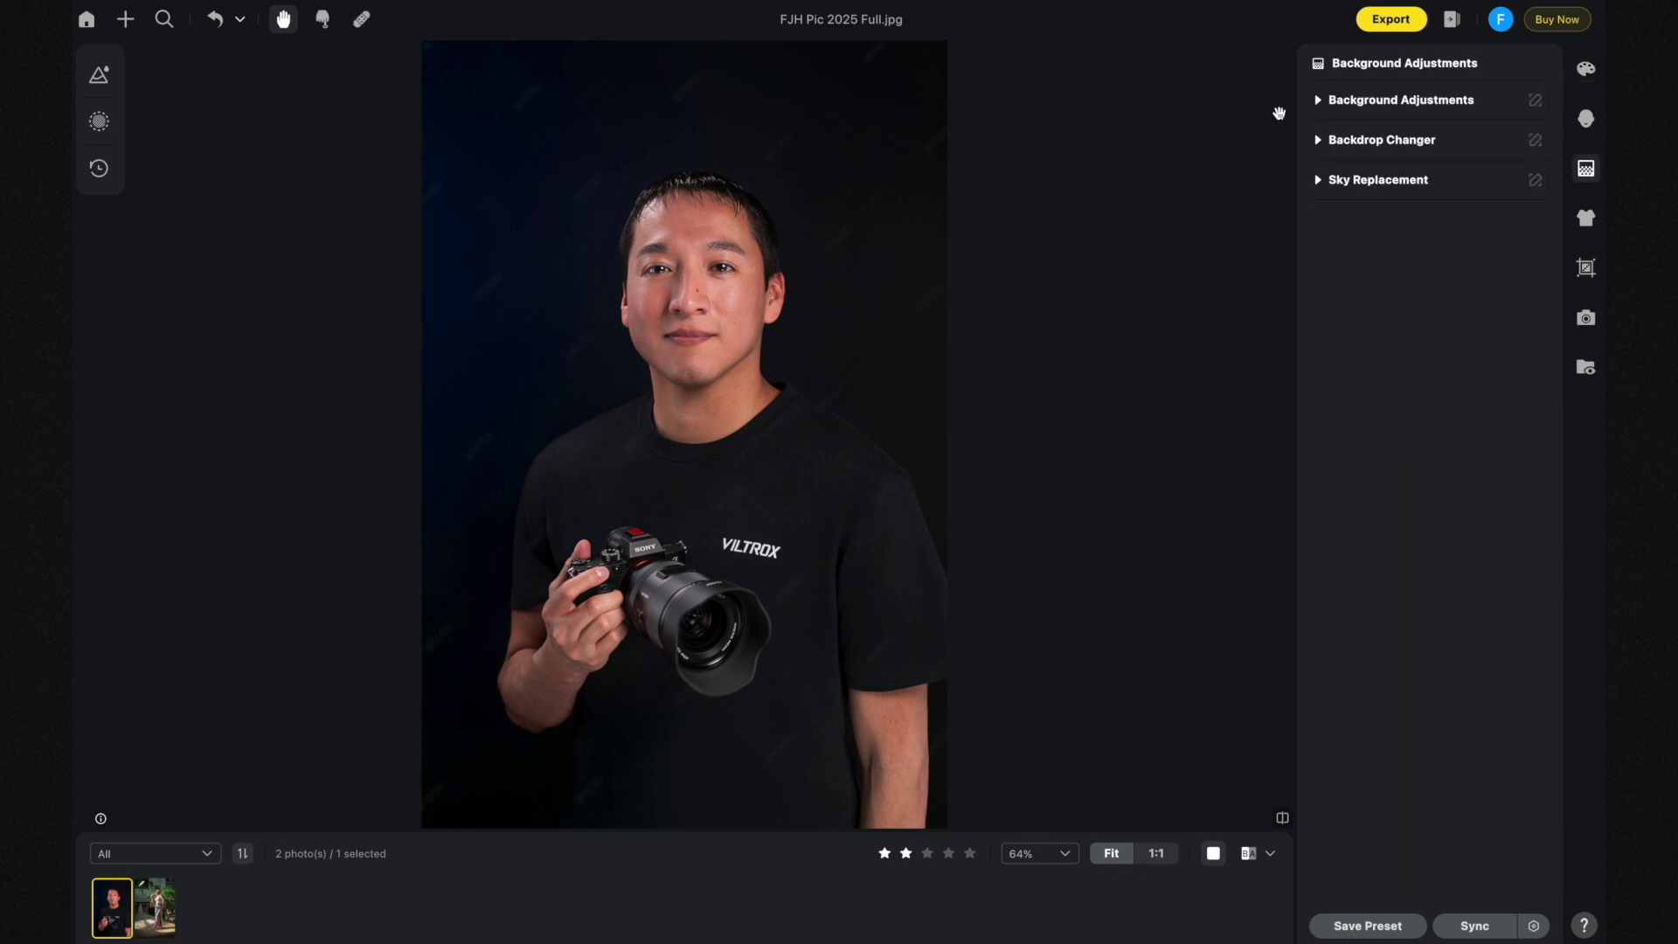
- Preview transparent, white, gray, black, Fabric02 and brown backdrops, then settle on plain Gray03
left_click(1319, 142)
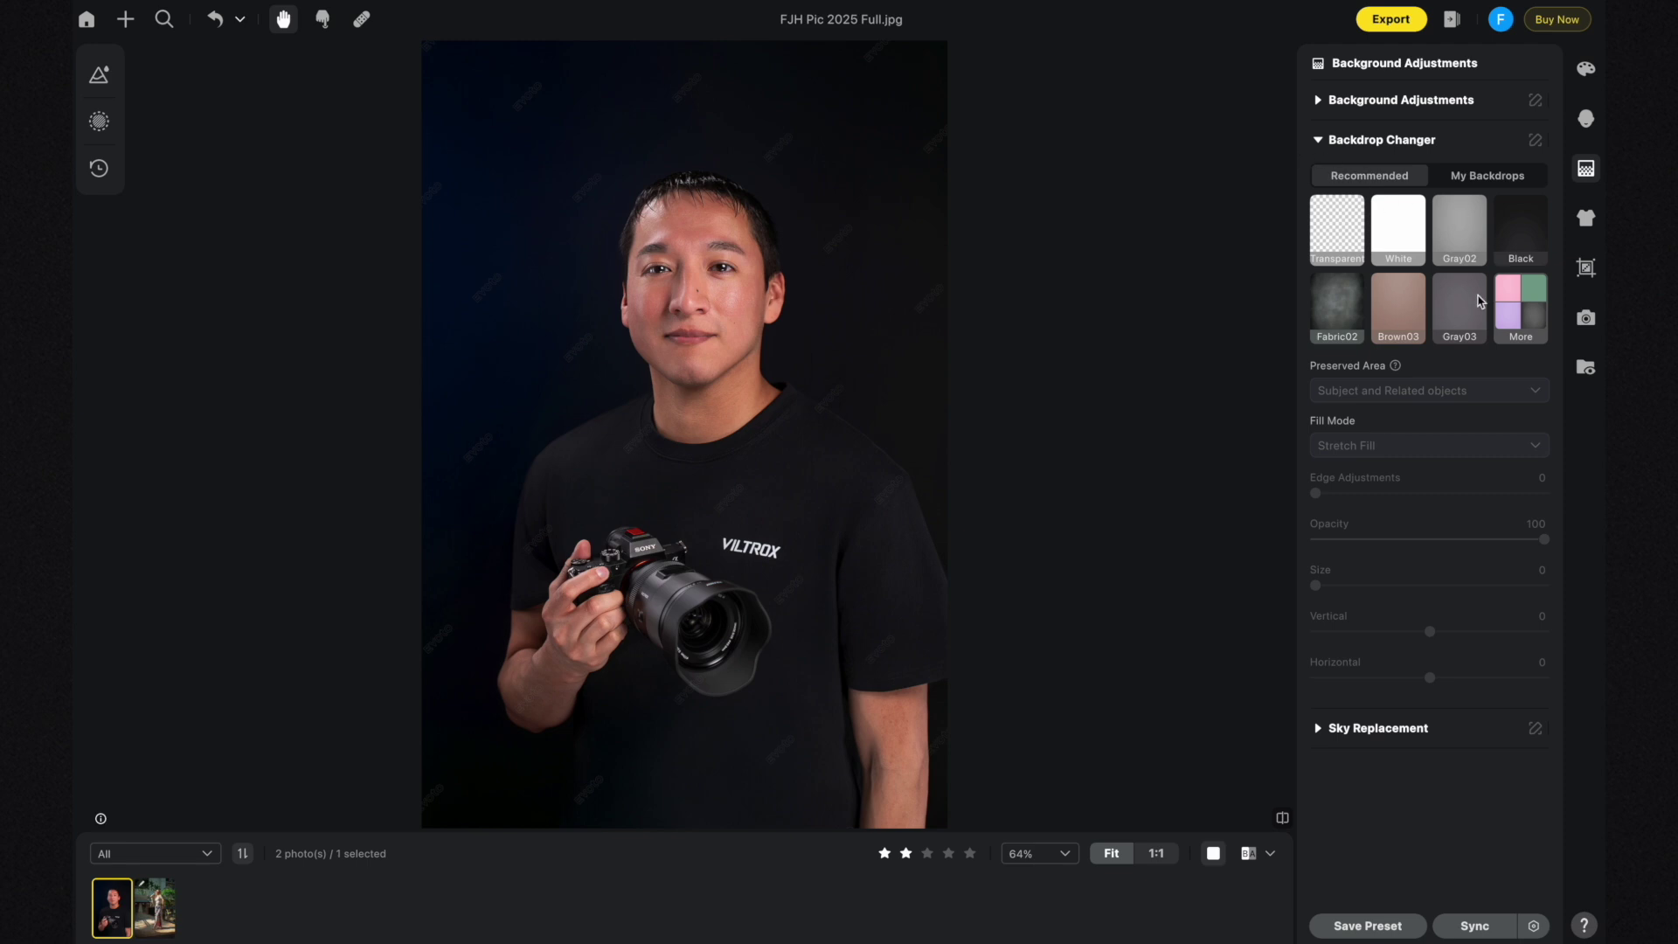
left_click(1342, 236)
left_click(1387, 236)
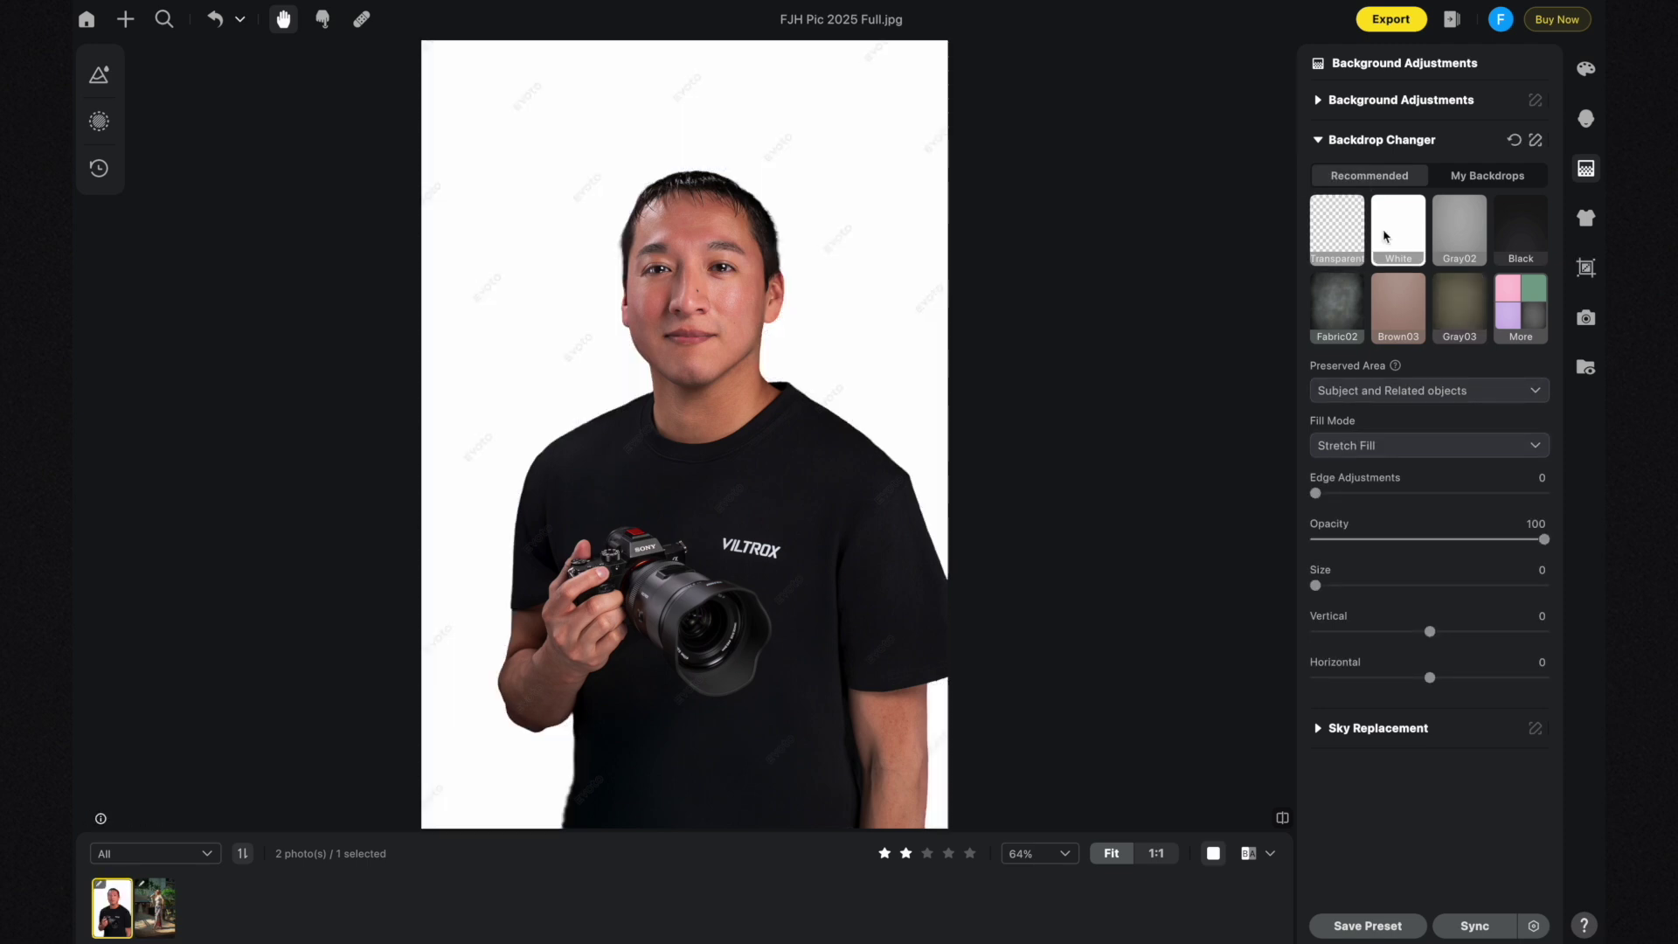
left_click(1434, 236)
left_click(1515, 235)
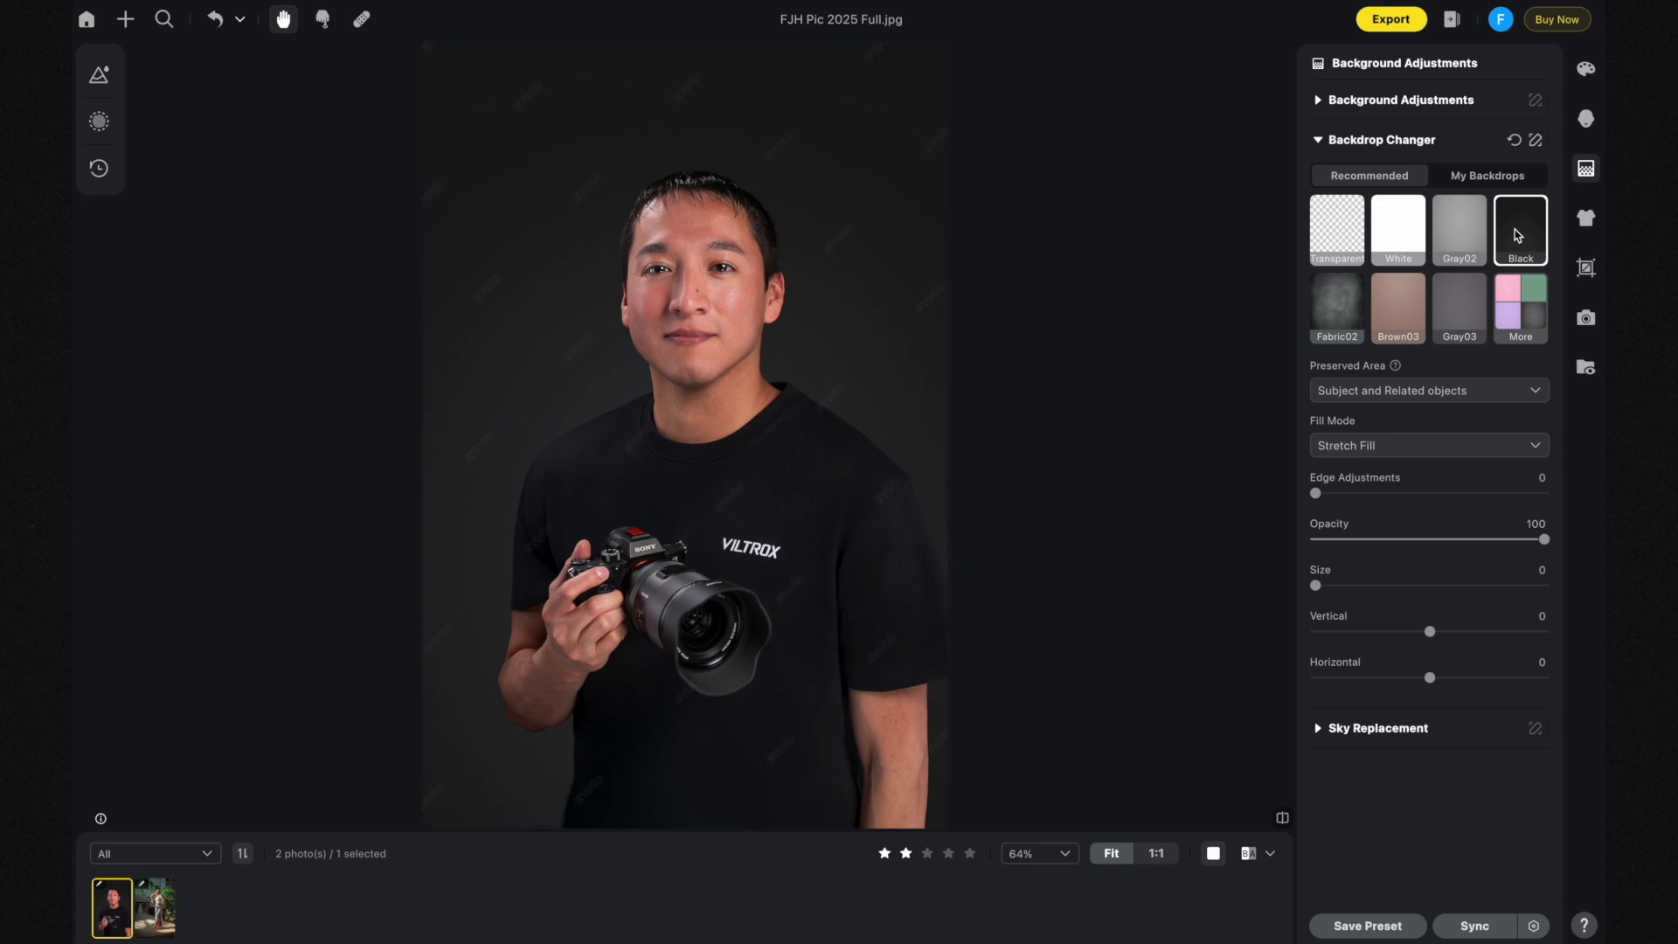
left_click(1353, 302)
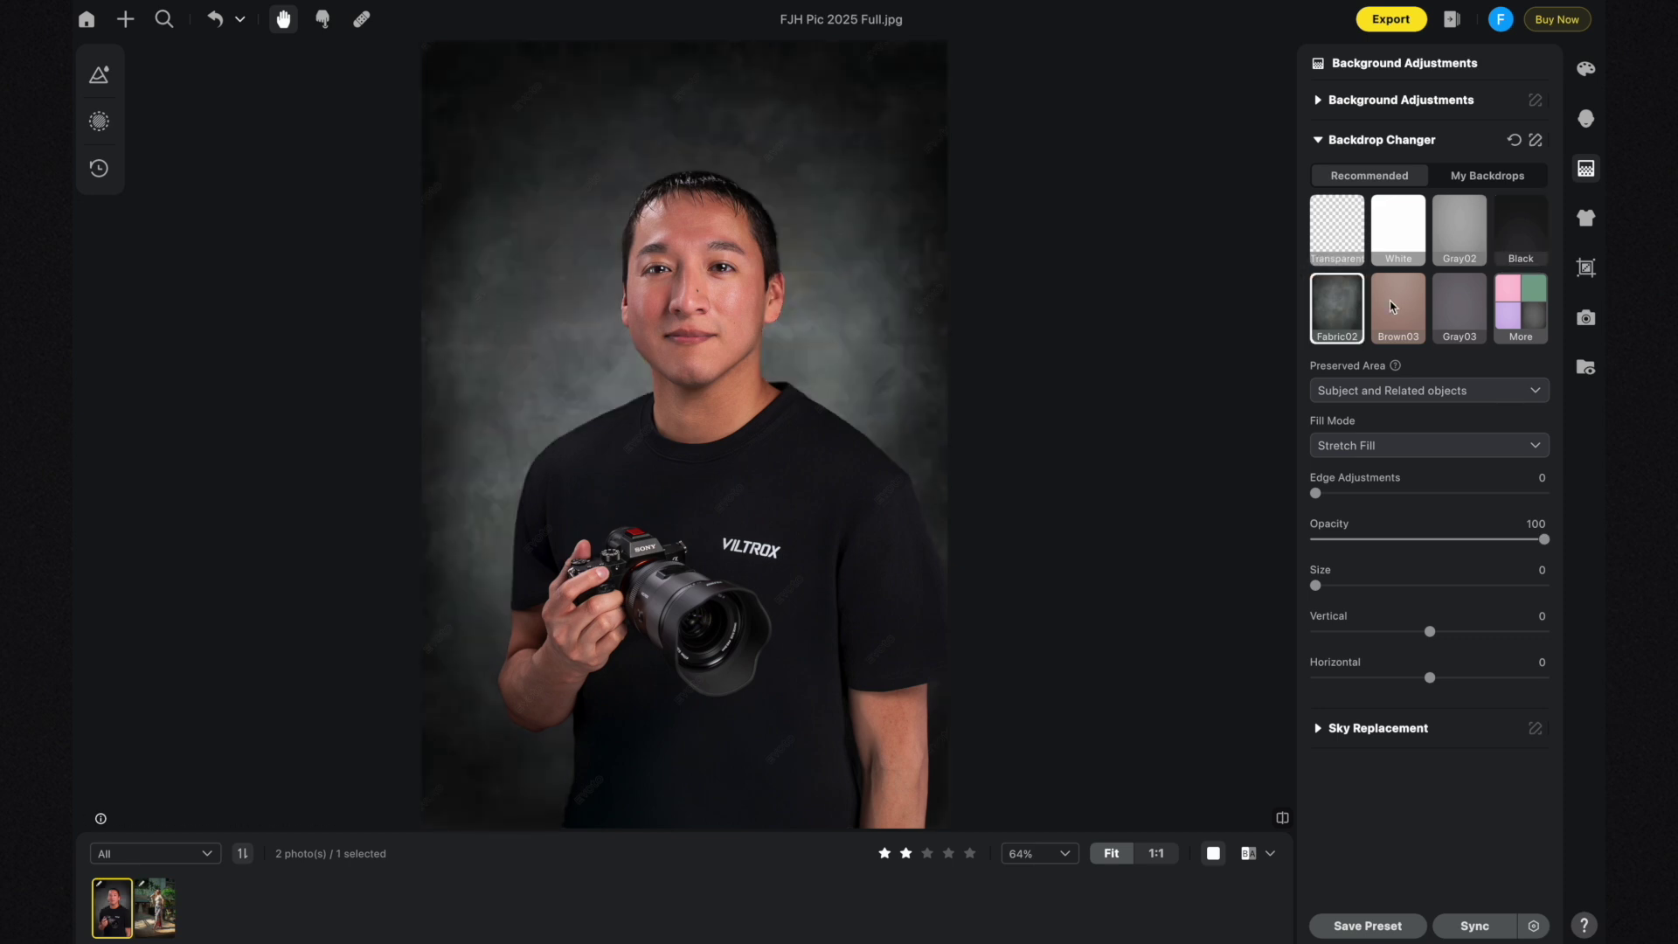
left_click(1392, 306)
left_click(1455, 306)
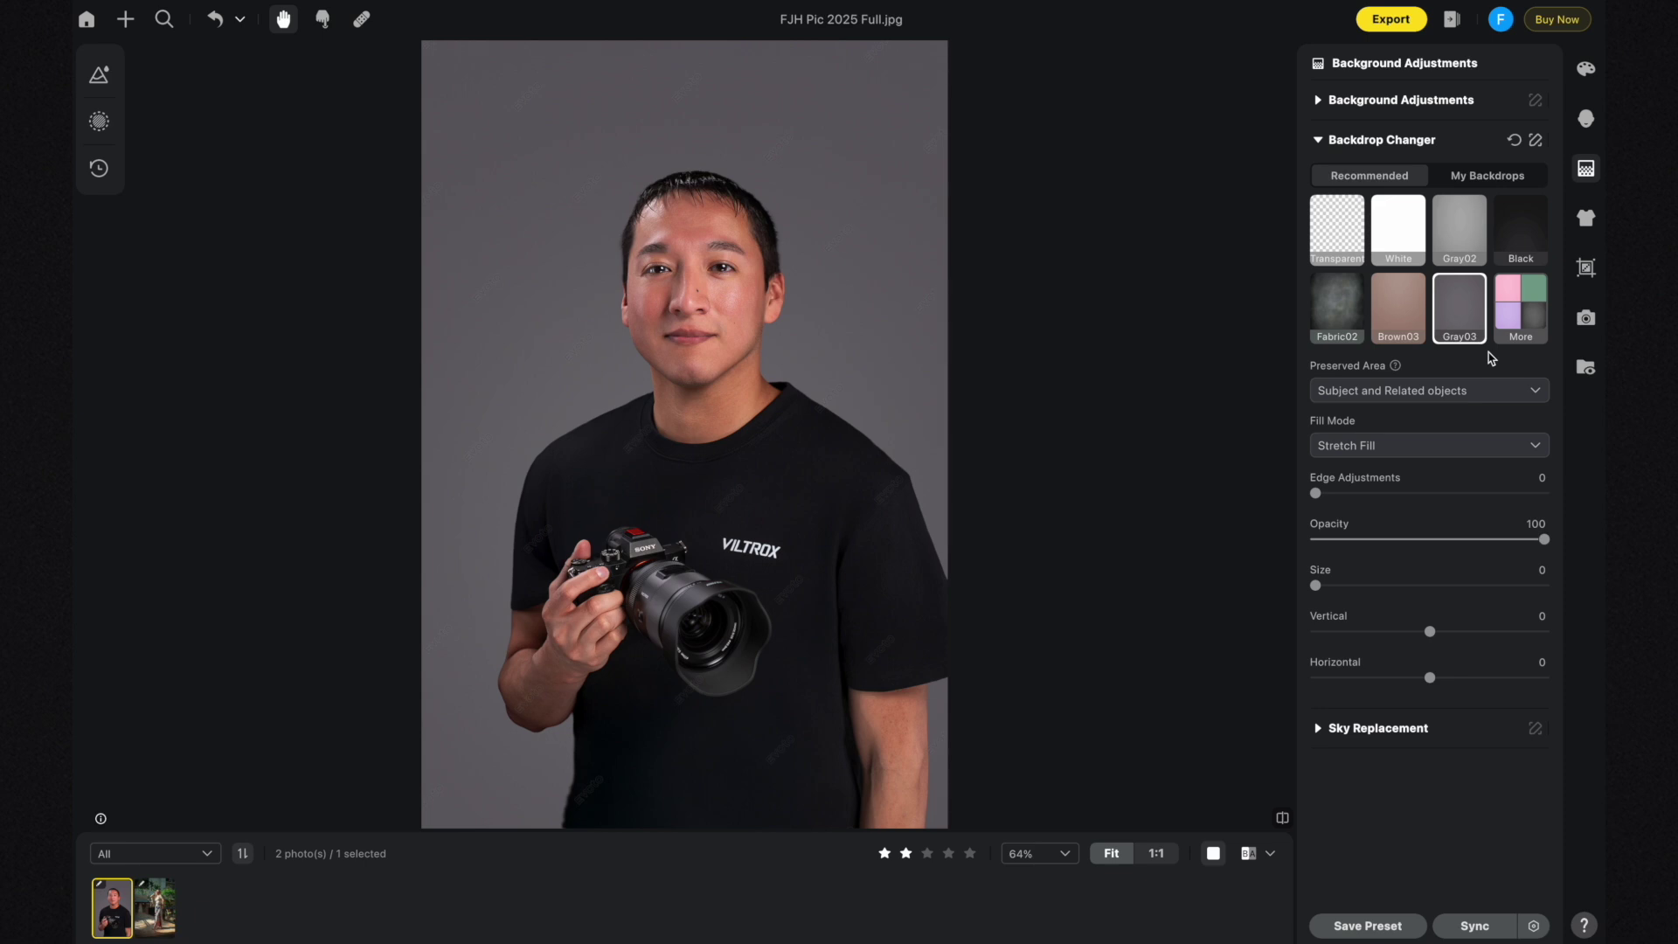
- Browse the full backdrop library, try Black, then apply the blue Fabric05 fabric backdrop
left_click(1525, 341)
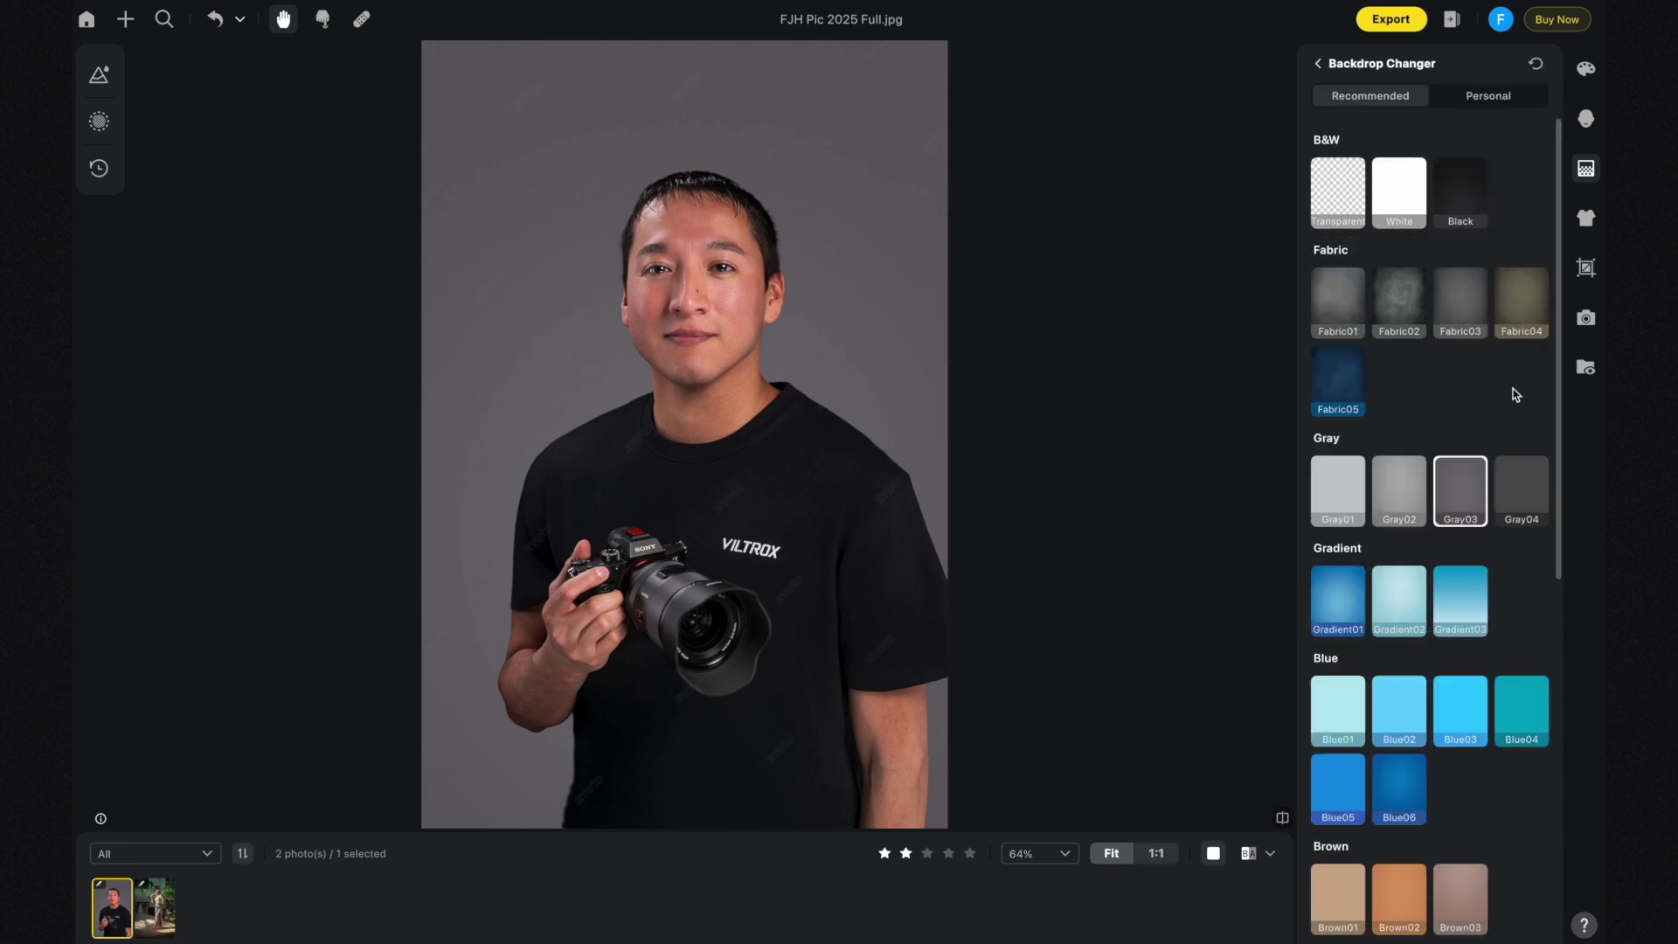
scroll(1515, 391, "down", 6)
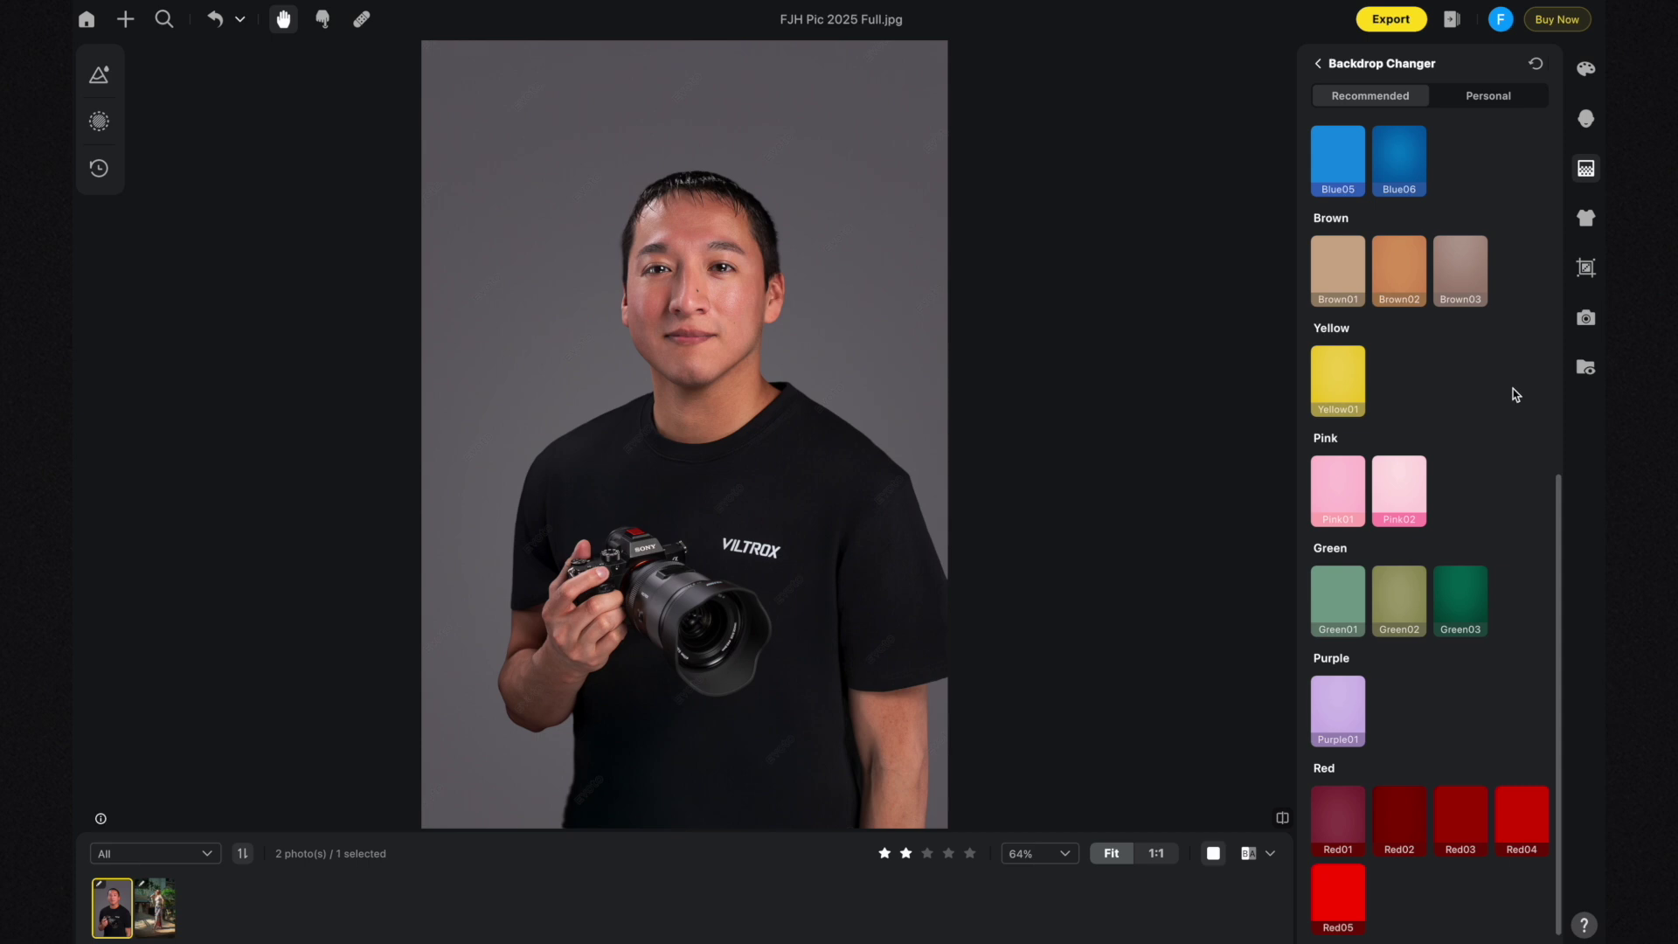
scroll(1517, 722, "up", 5)
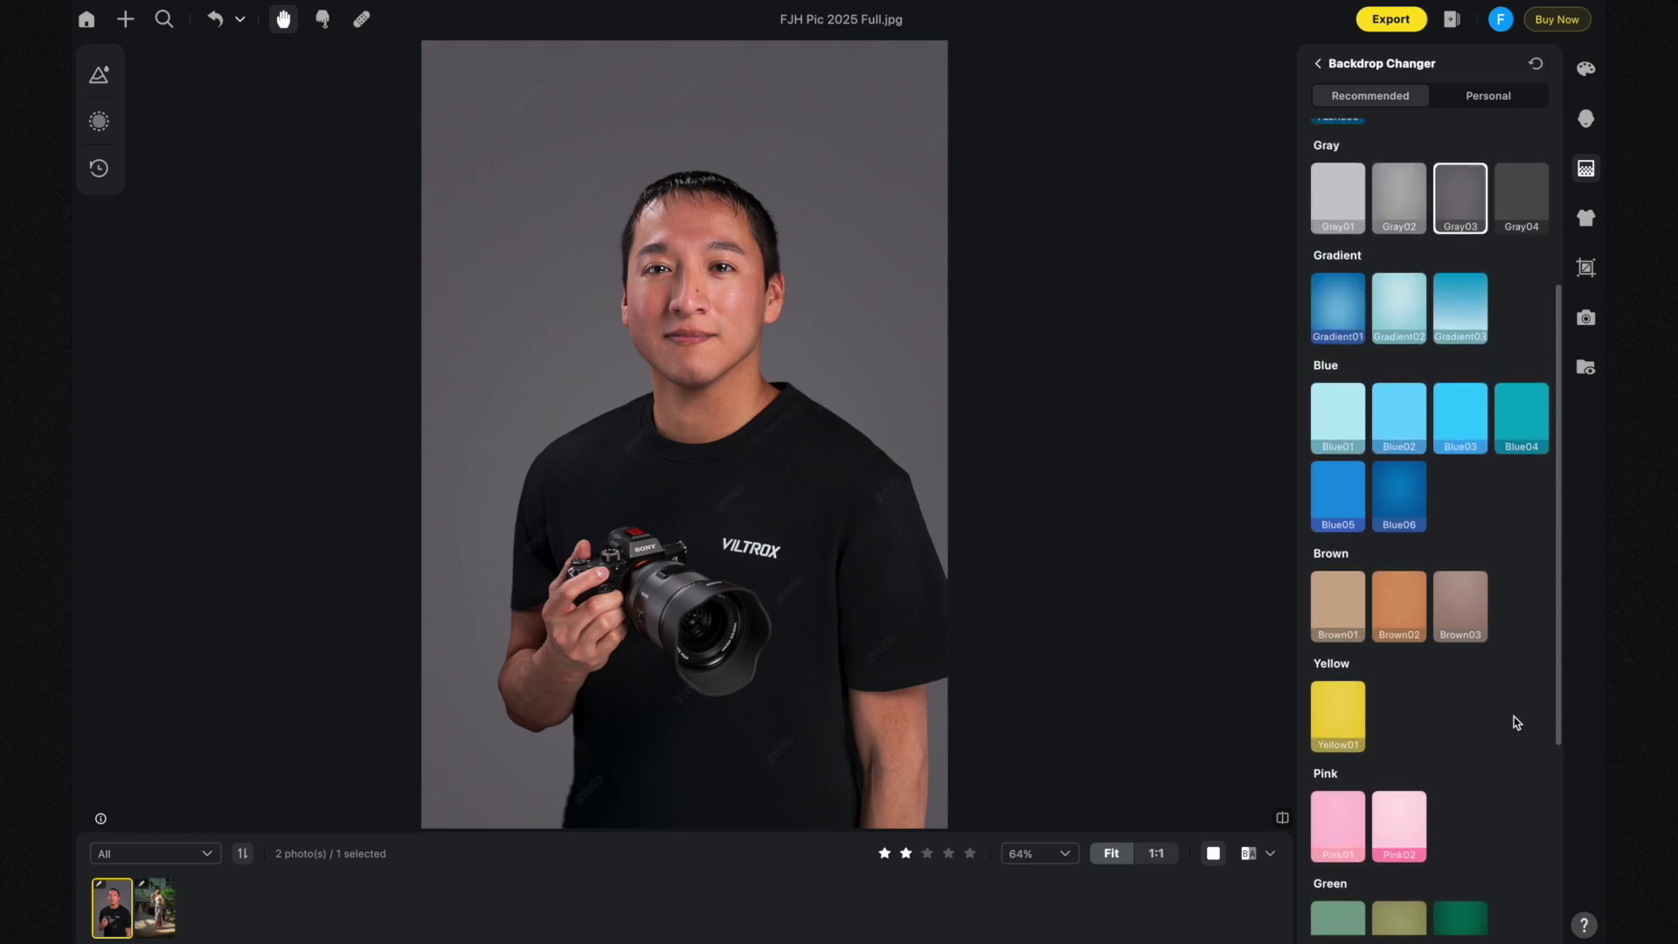
scroll(1518, 722, "up", 2)
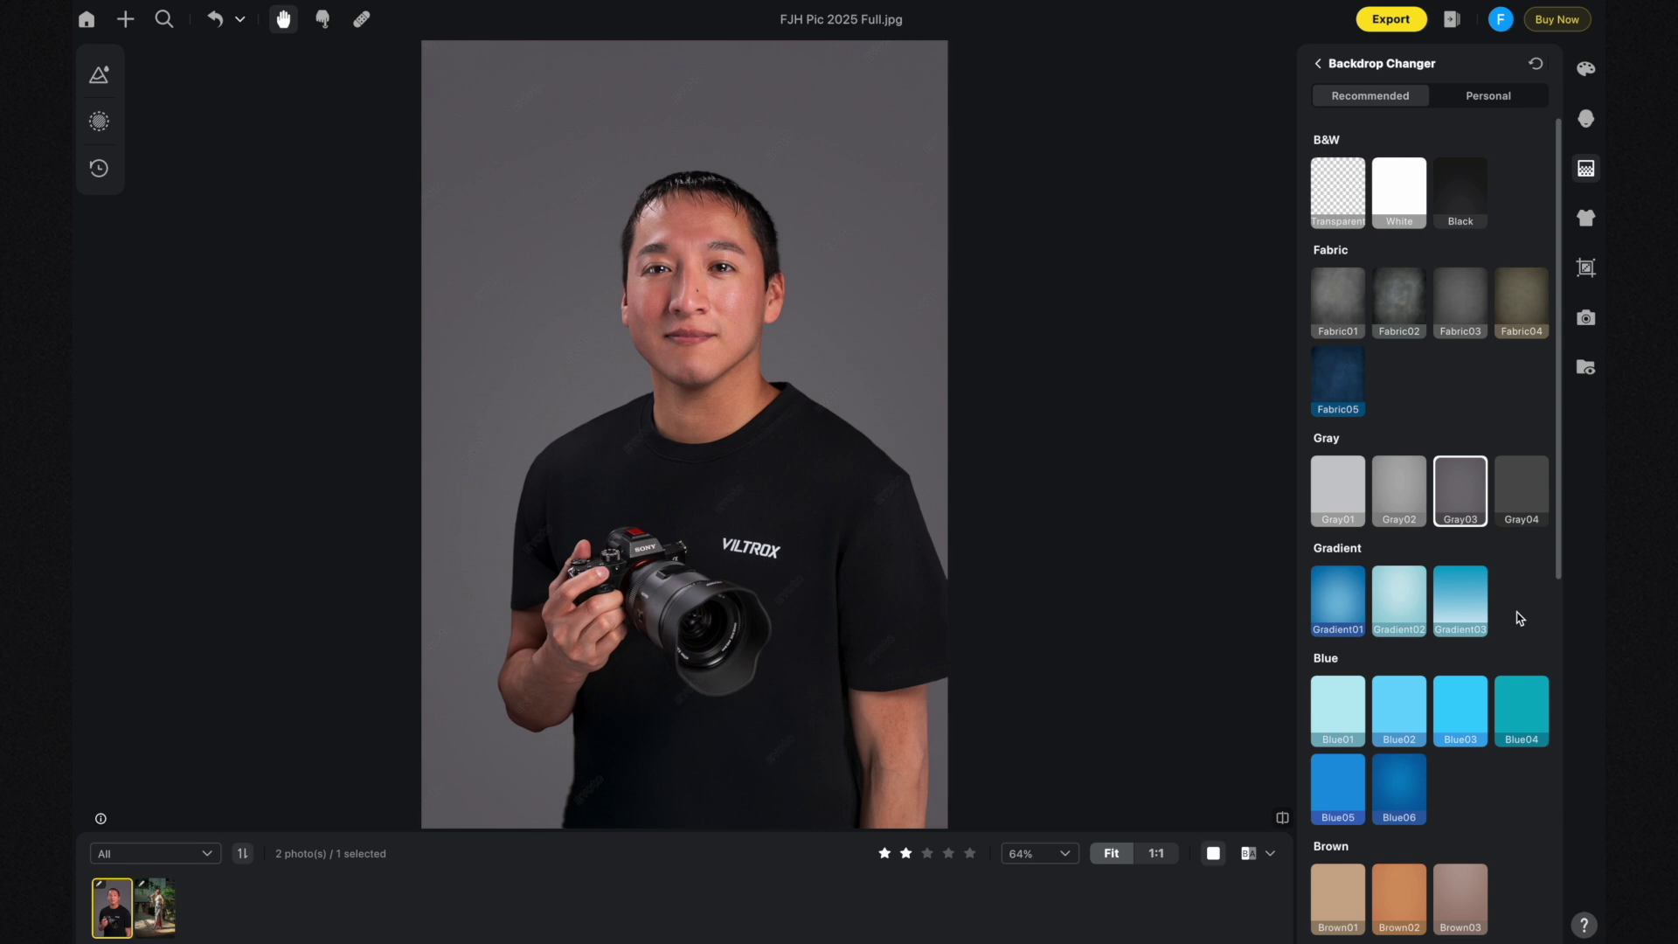
left_click(1465, 186)
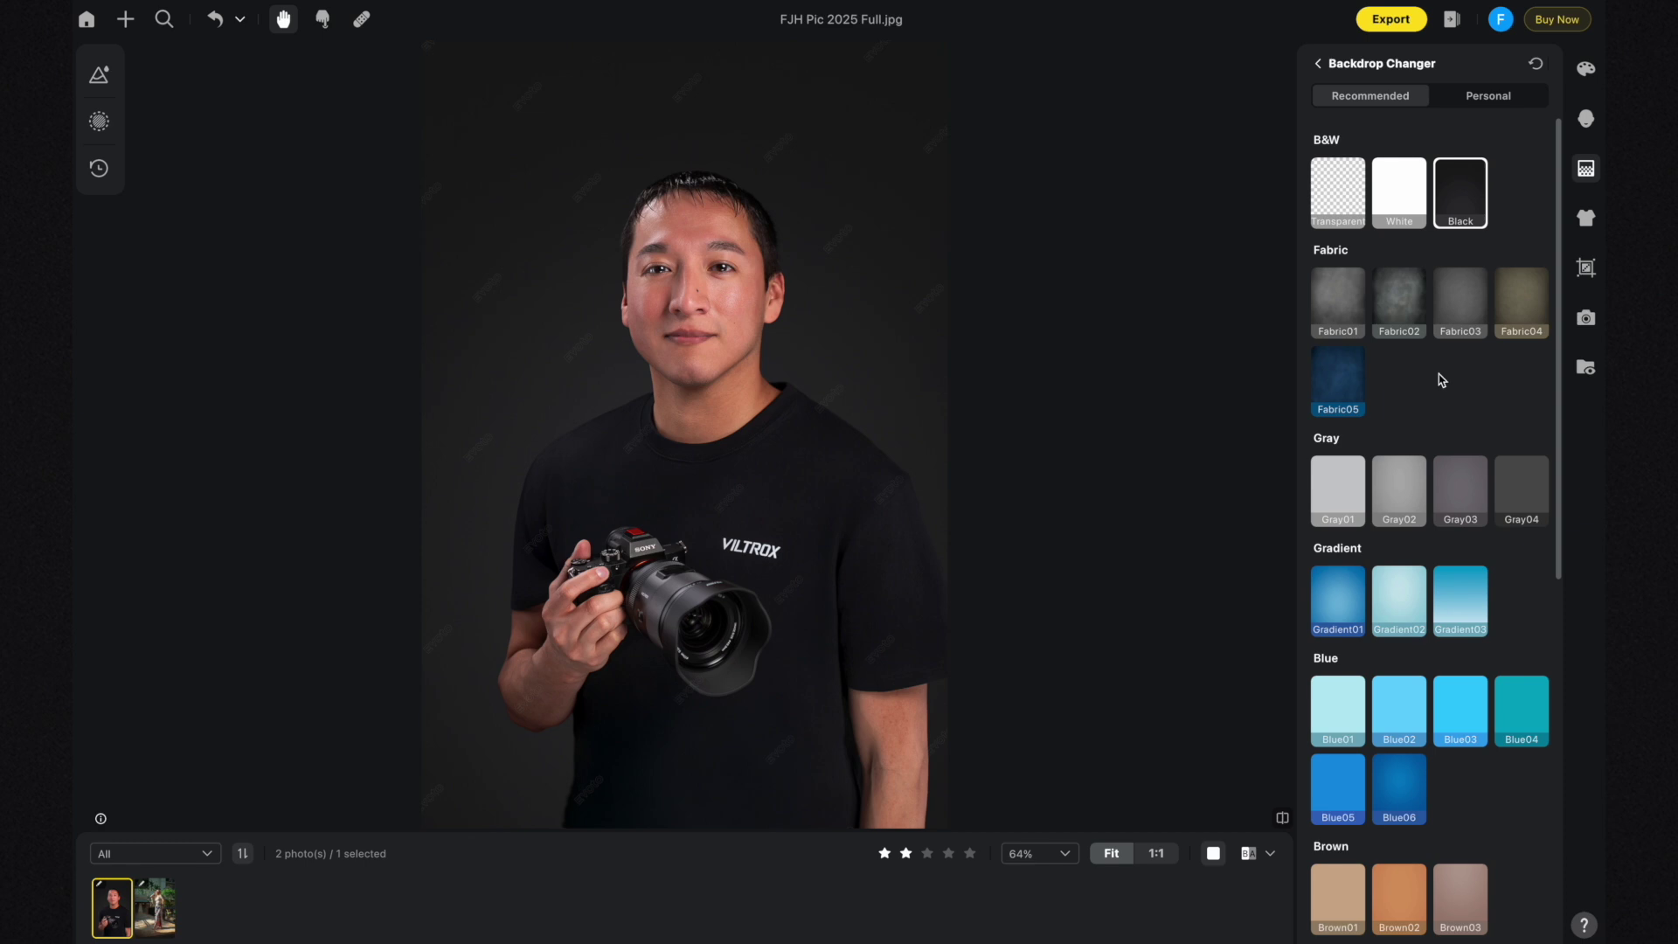
left_click(1360, 382)
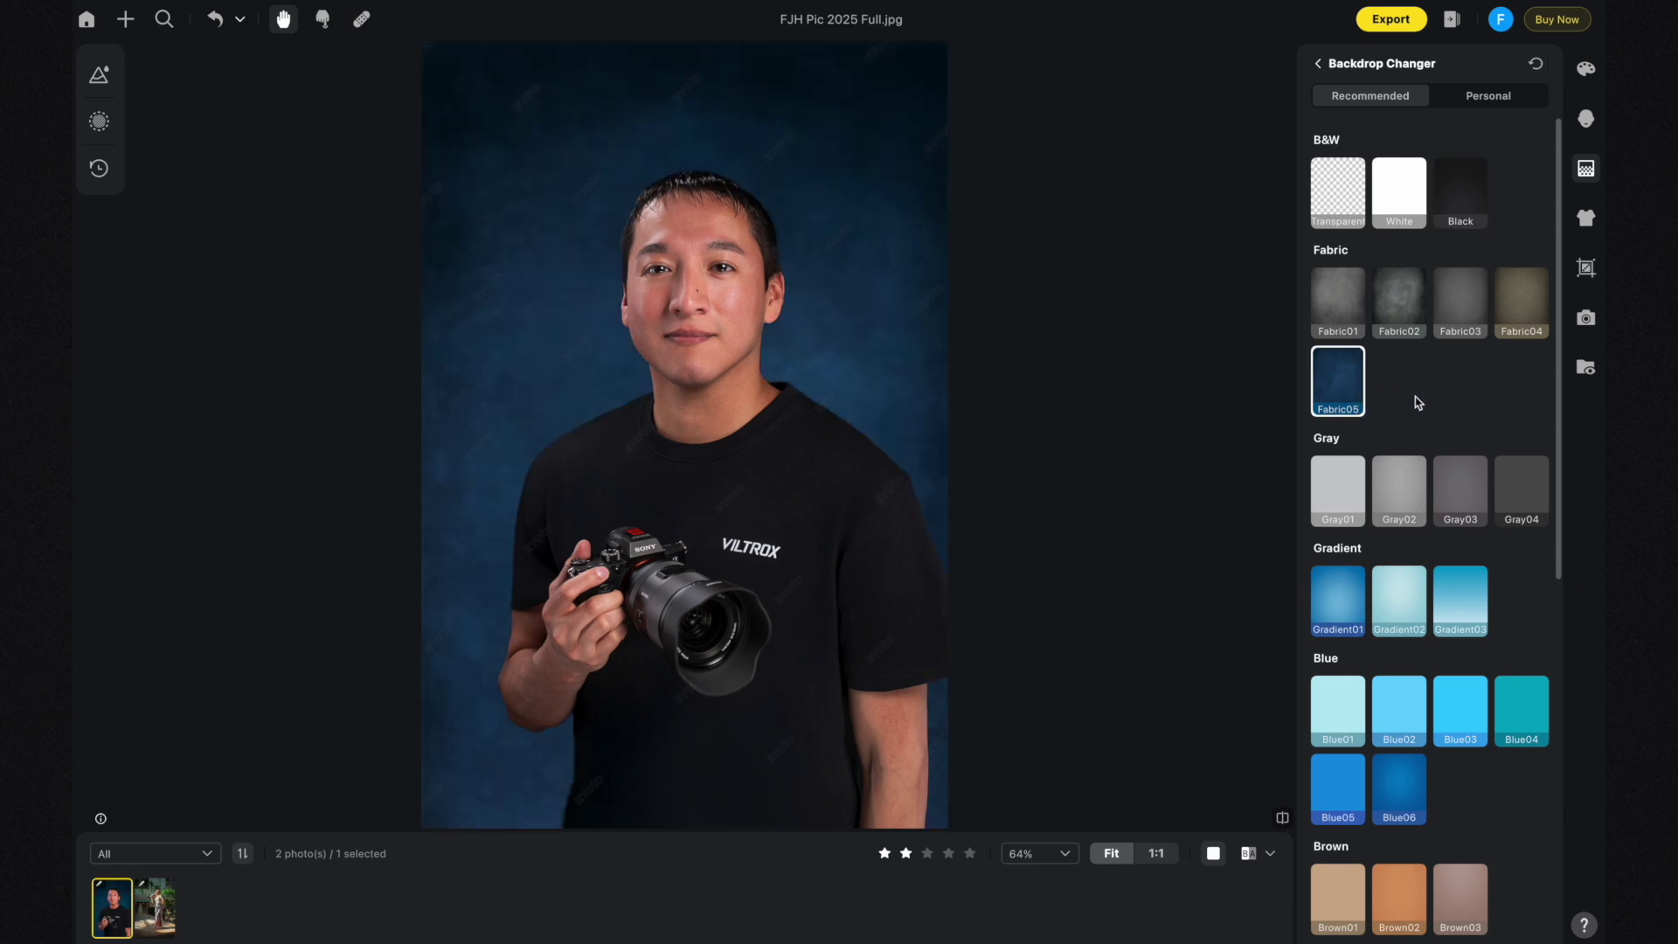
left_click(1318, 64)
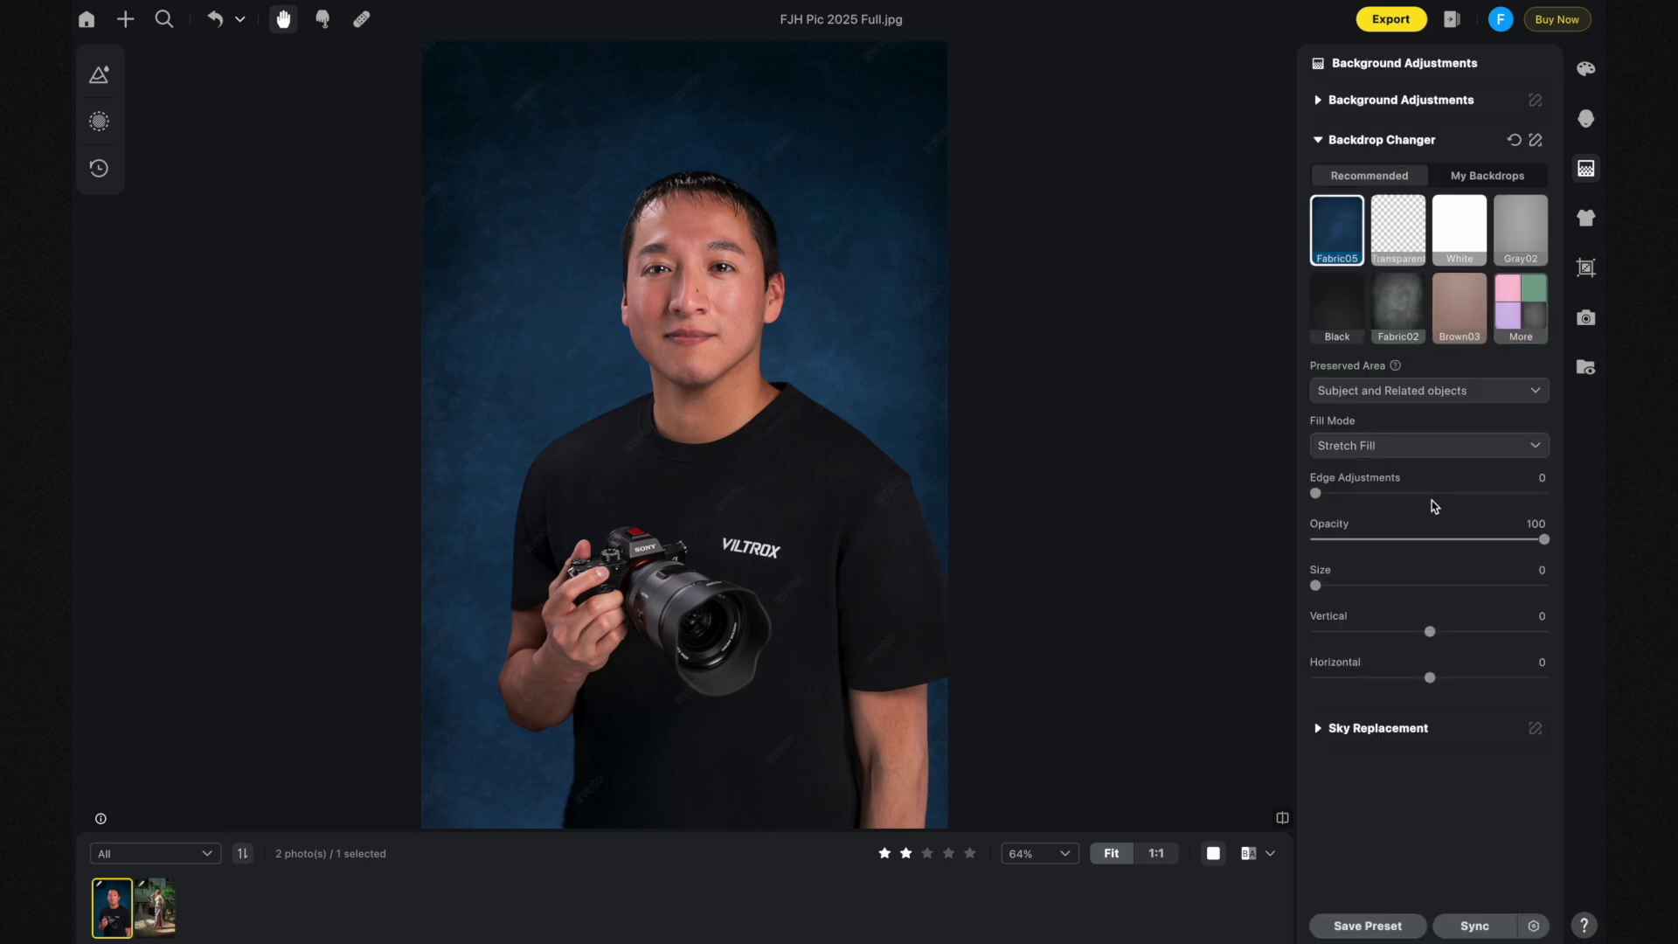
- Lower the Fabric05 backdrop opacity to 60, compare before/after, and view the empty My Backdrops area
left_click_drag(1505, 546, 1454, 543)
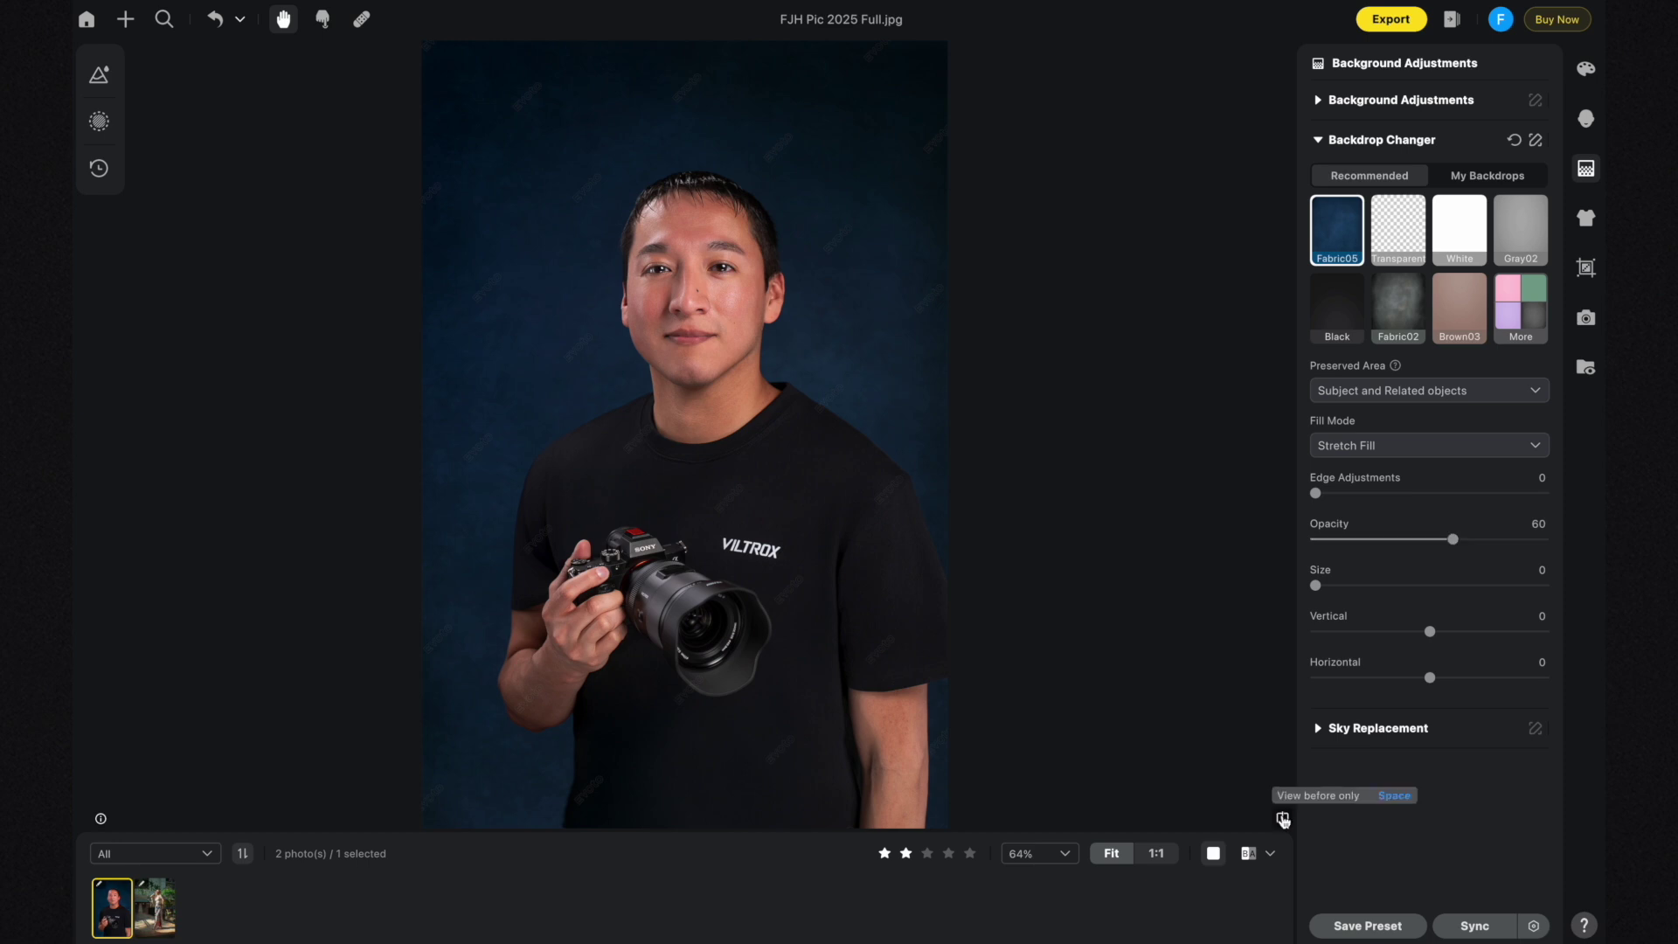
left_click(1282, 820)
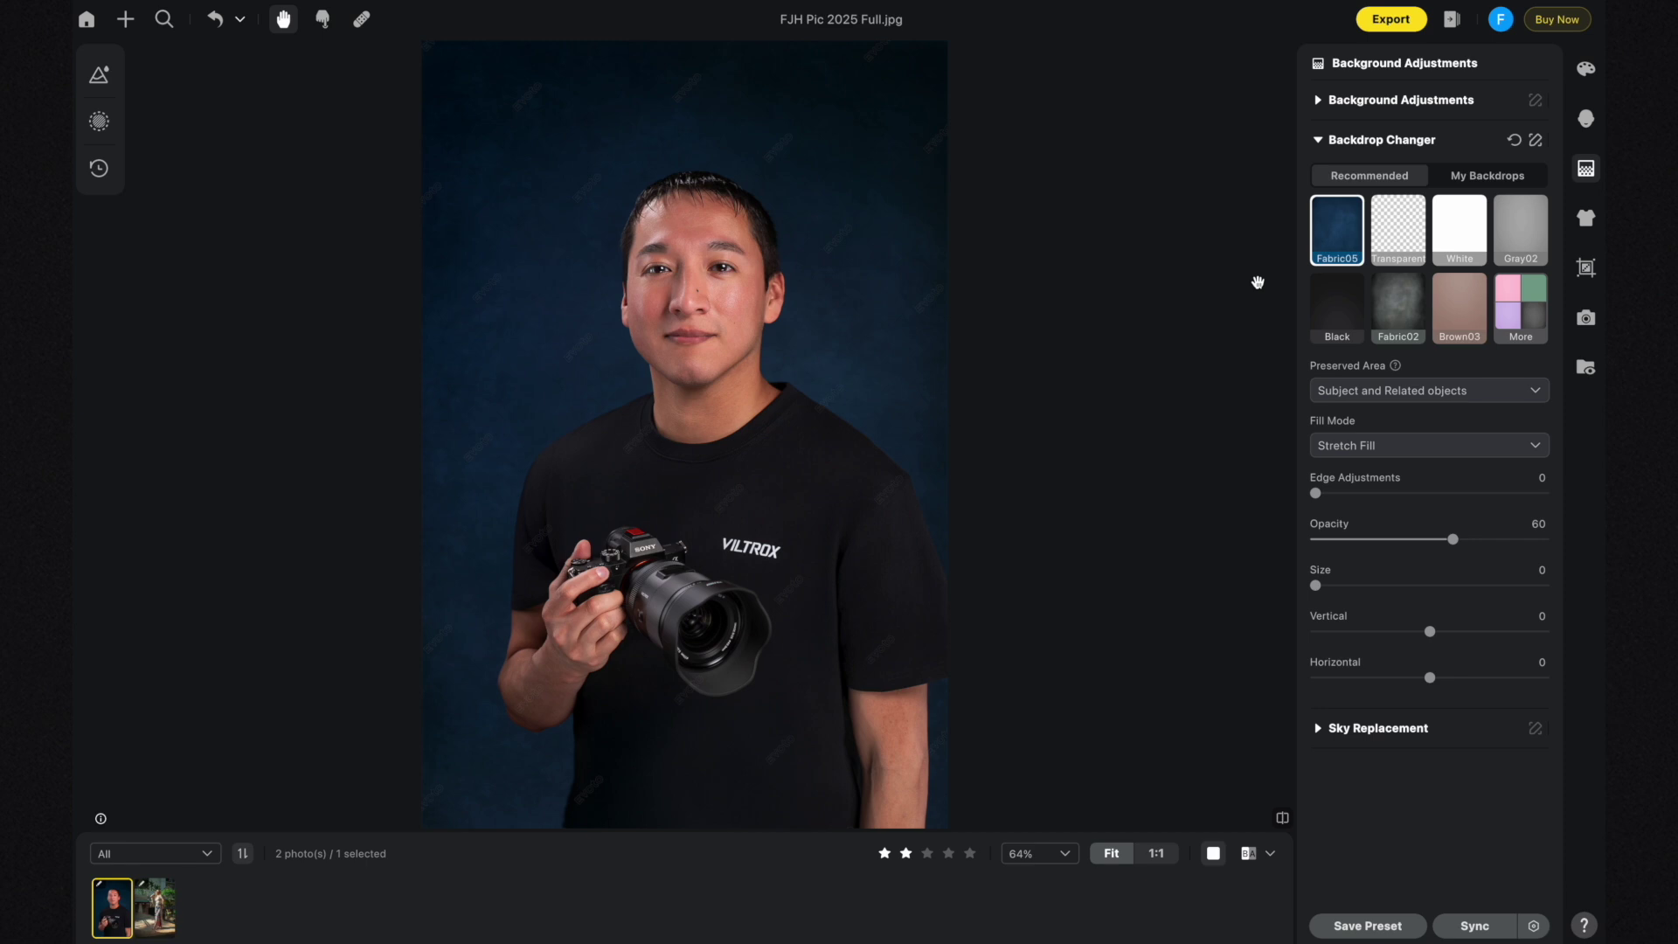
left_click(1466, 179)
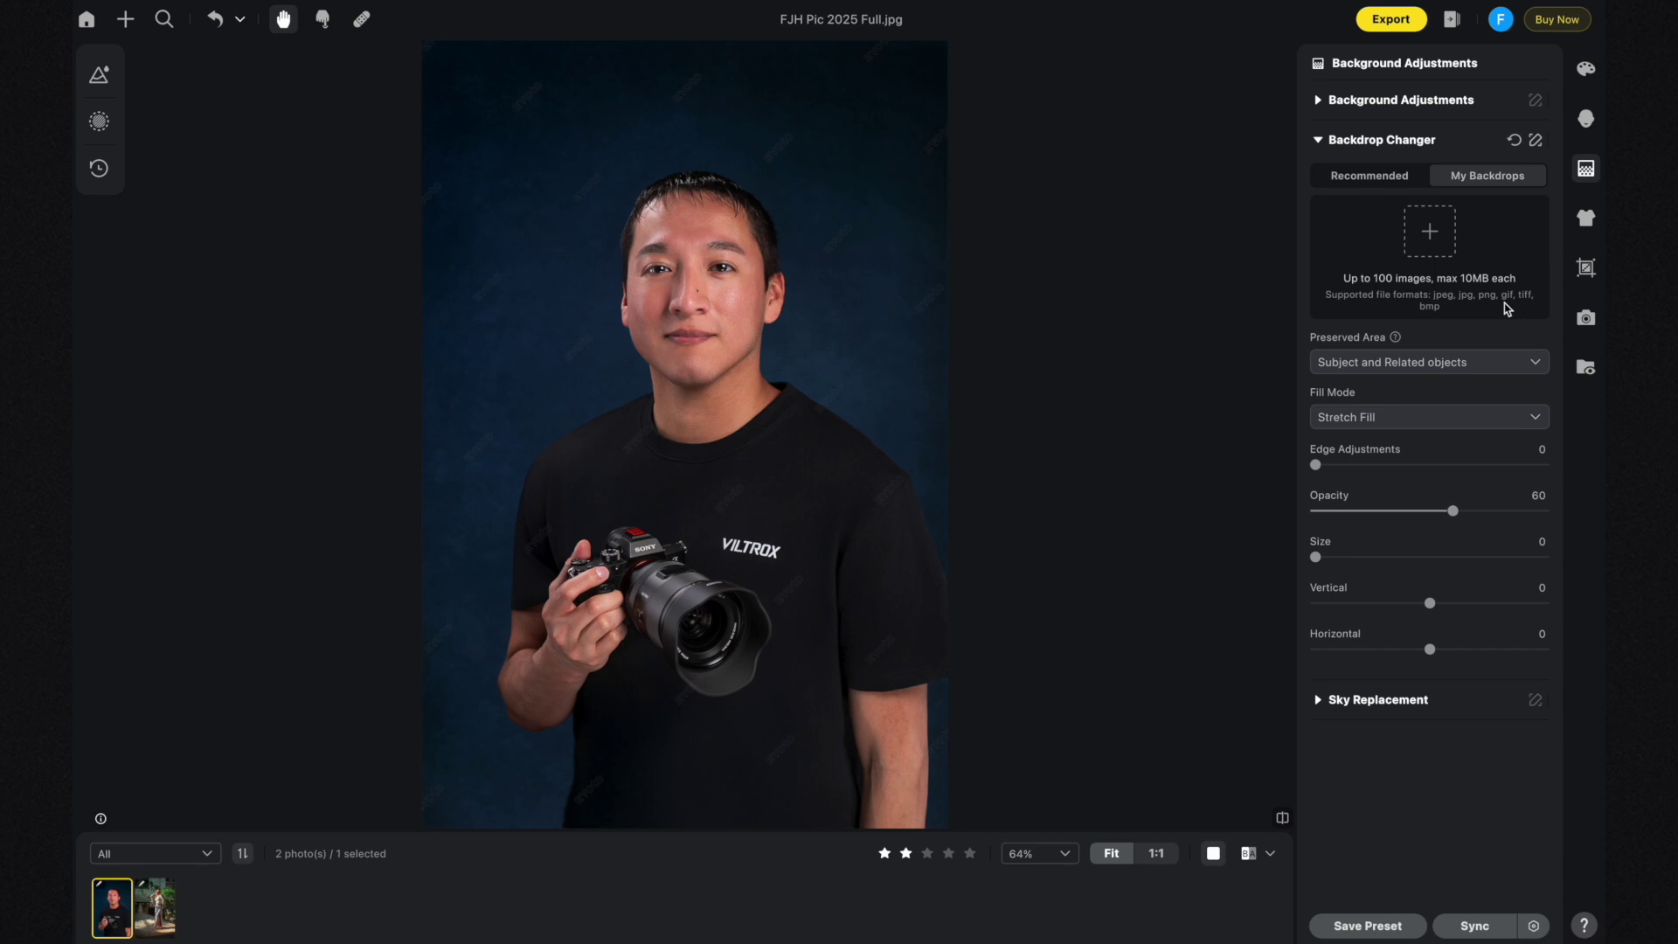
- Back in Recommended backdrops, test Edge Adjustments and leave it at 0, then set backdrop Size to 29
left_click(1370, 176)
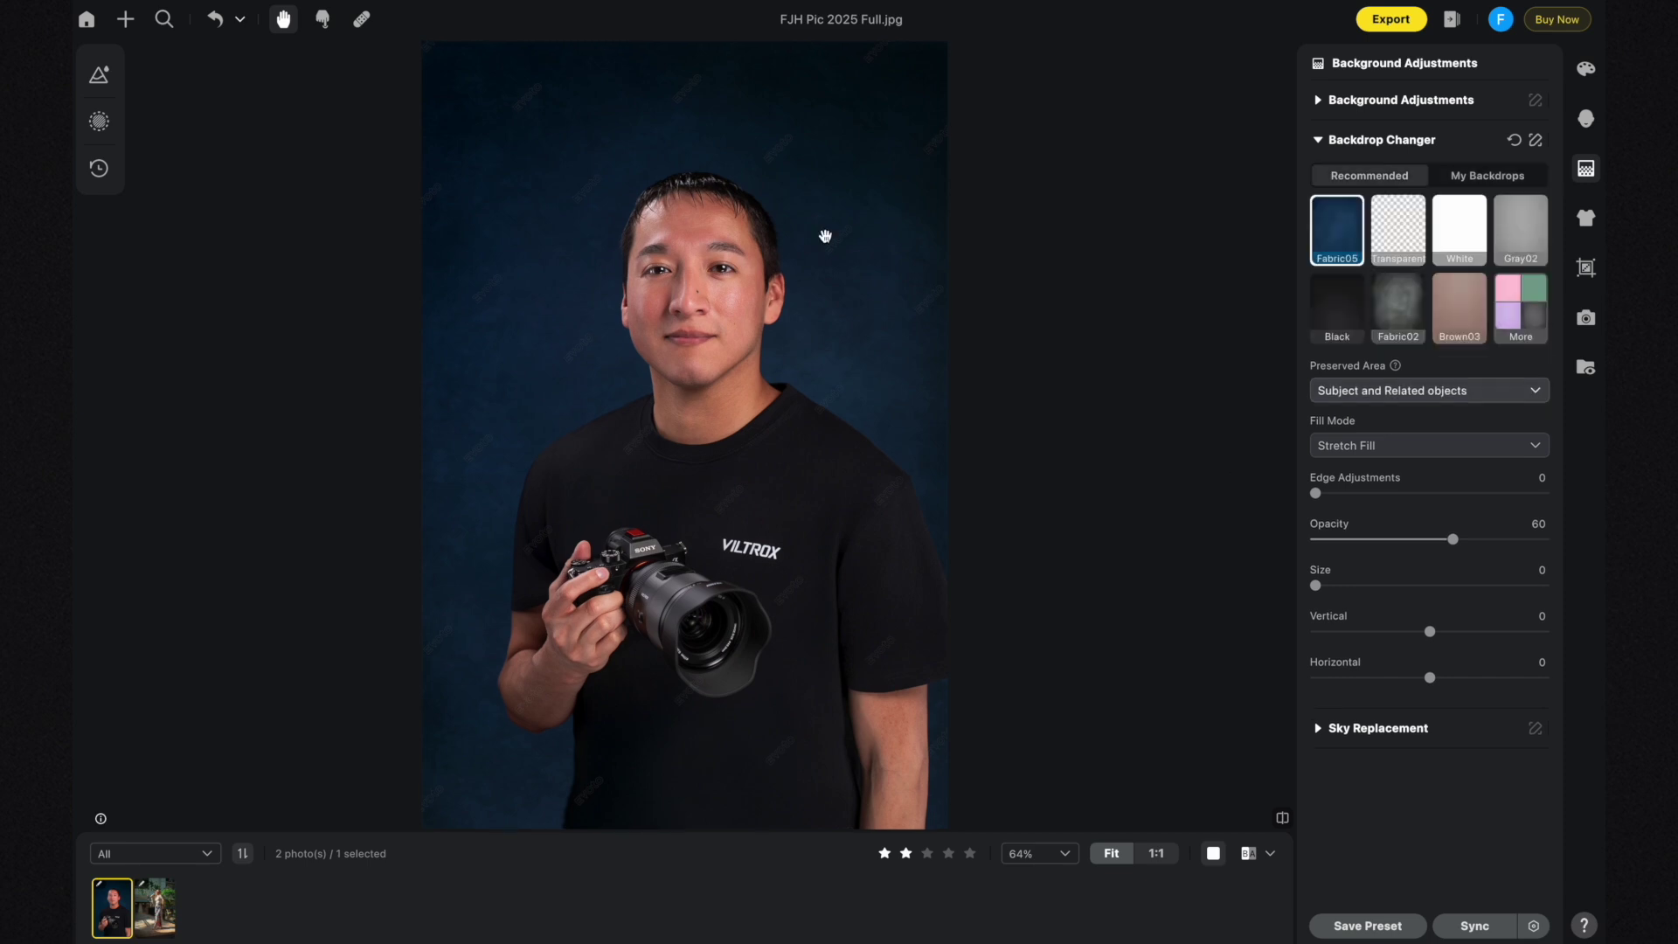
scroll(743, 196, "up", 3)
scroll(805, 153, "up", 2)
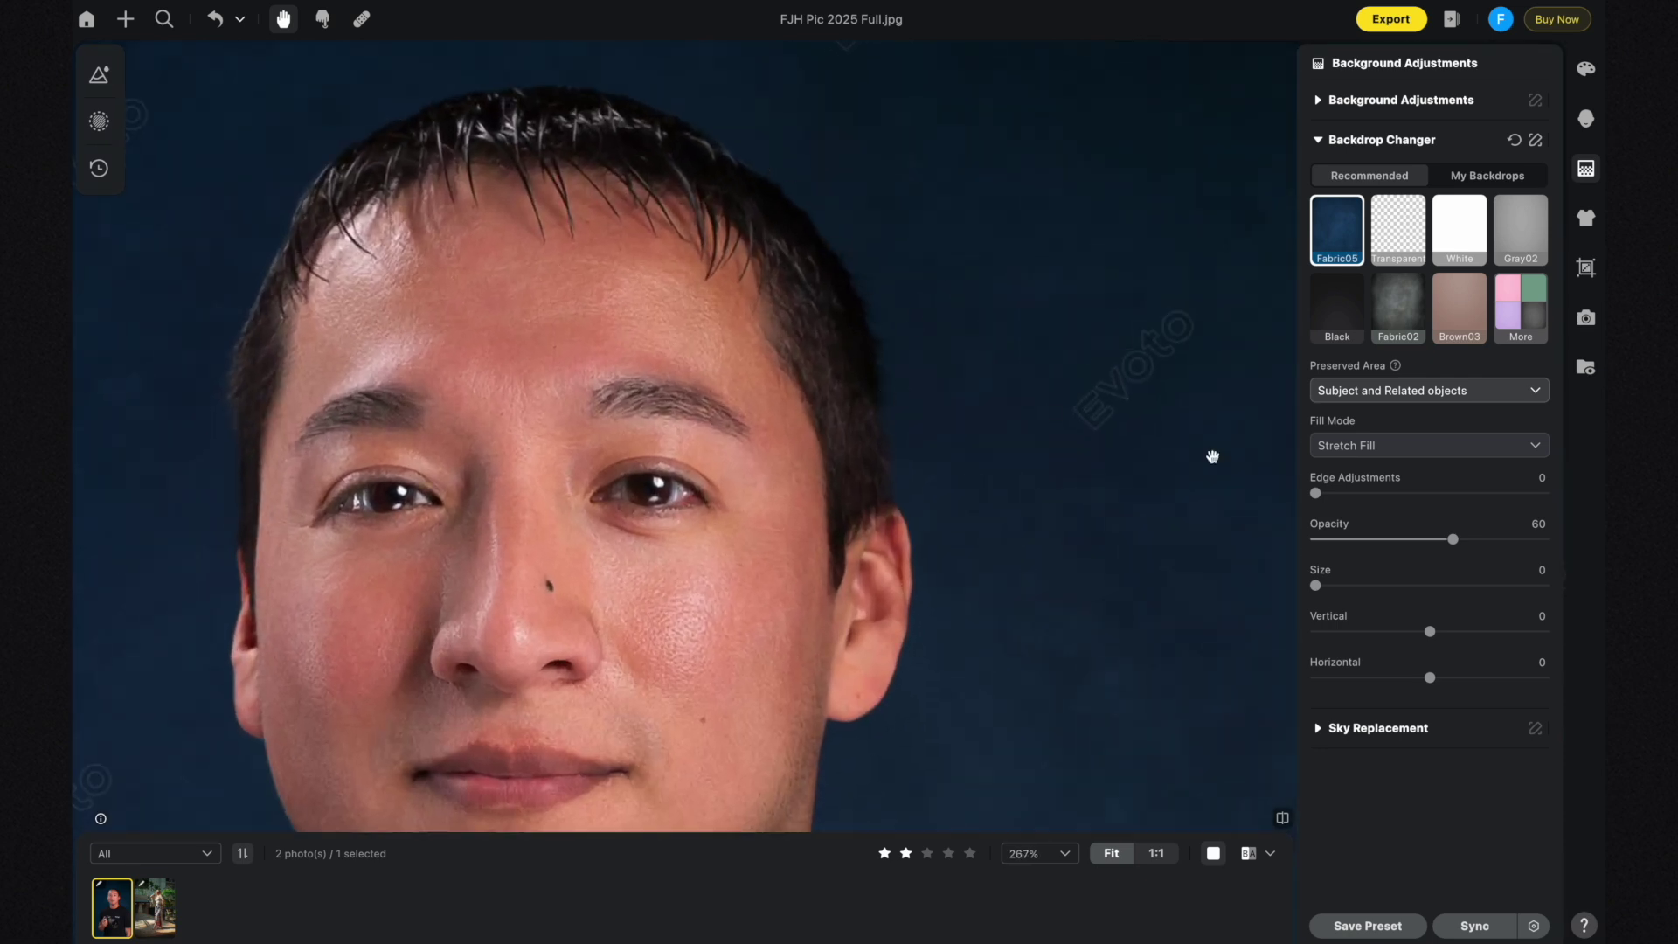
left_click_drag(1315, 493, 1549, 494)
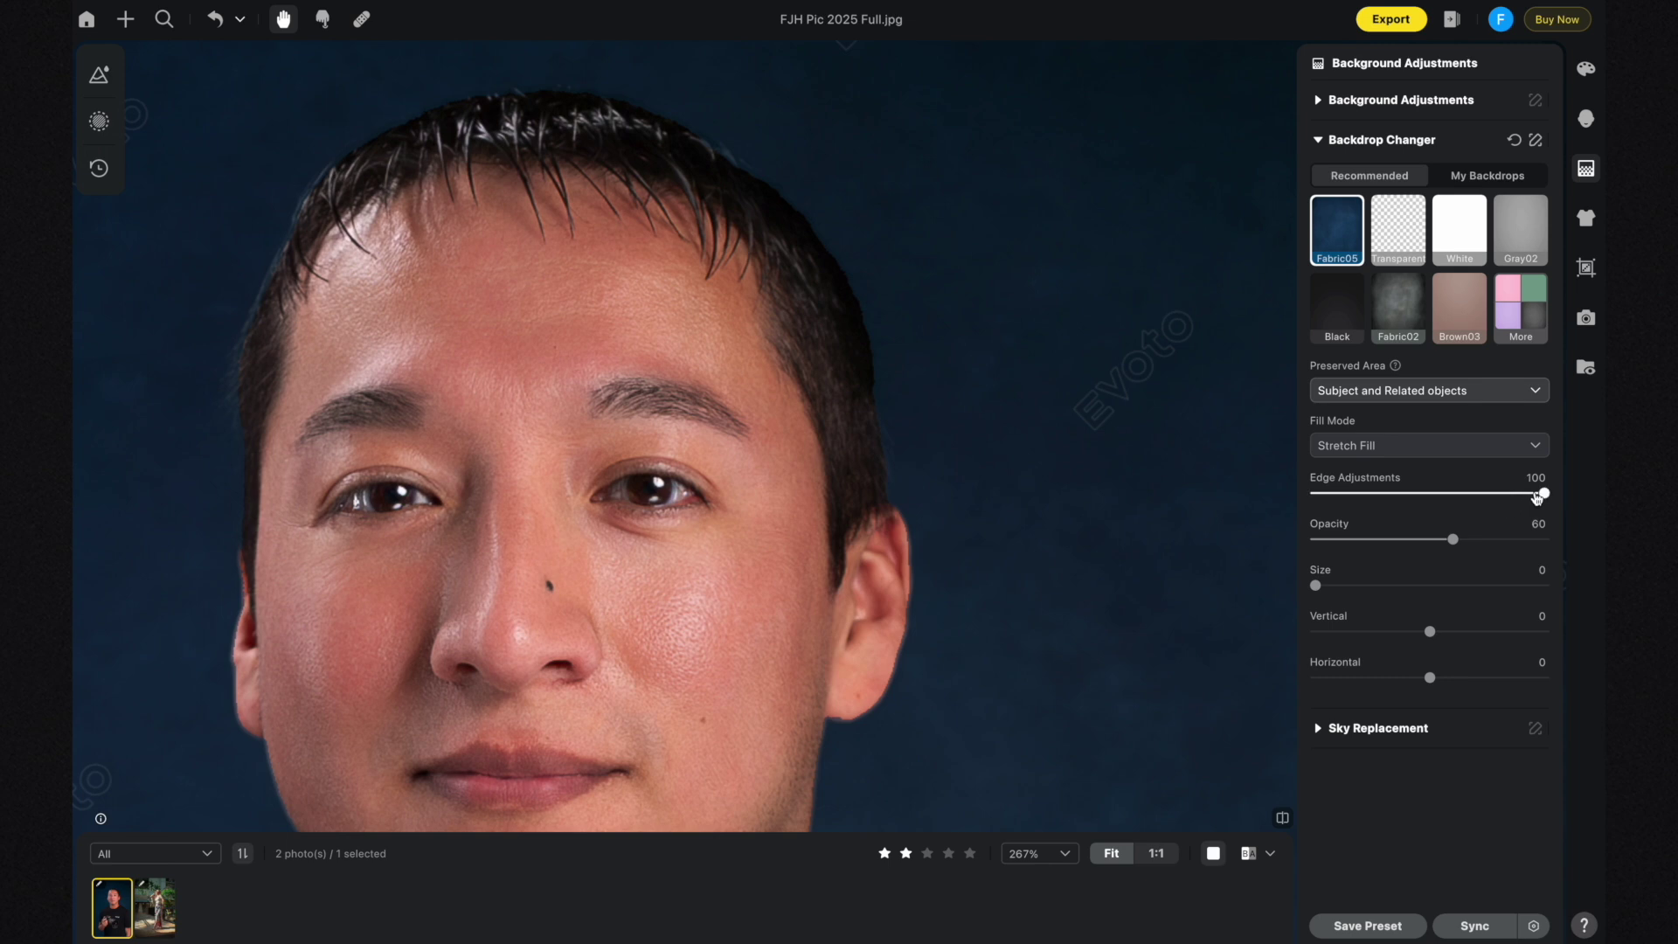
left_click_drag(1538, 493, 1307, 492)
key("super+0")
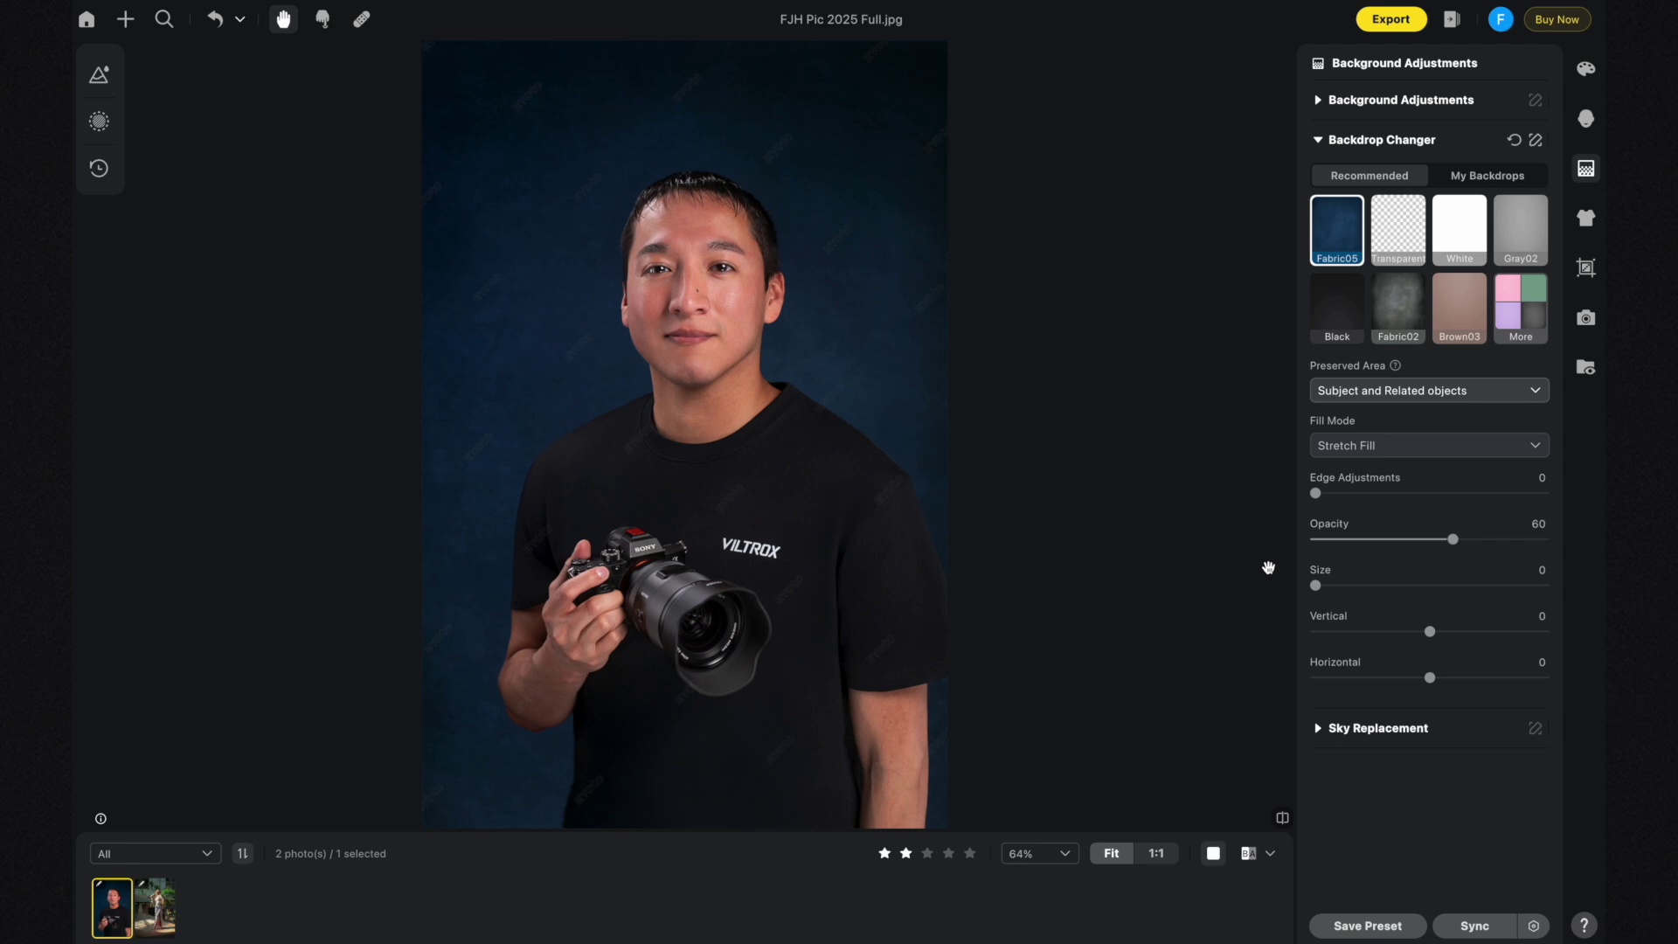
left_click_drag(1318, 586, 1385, 583)
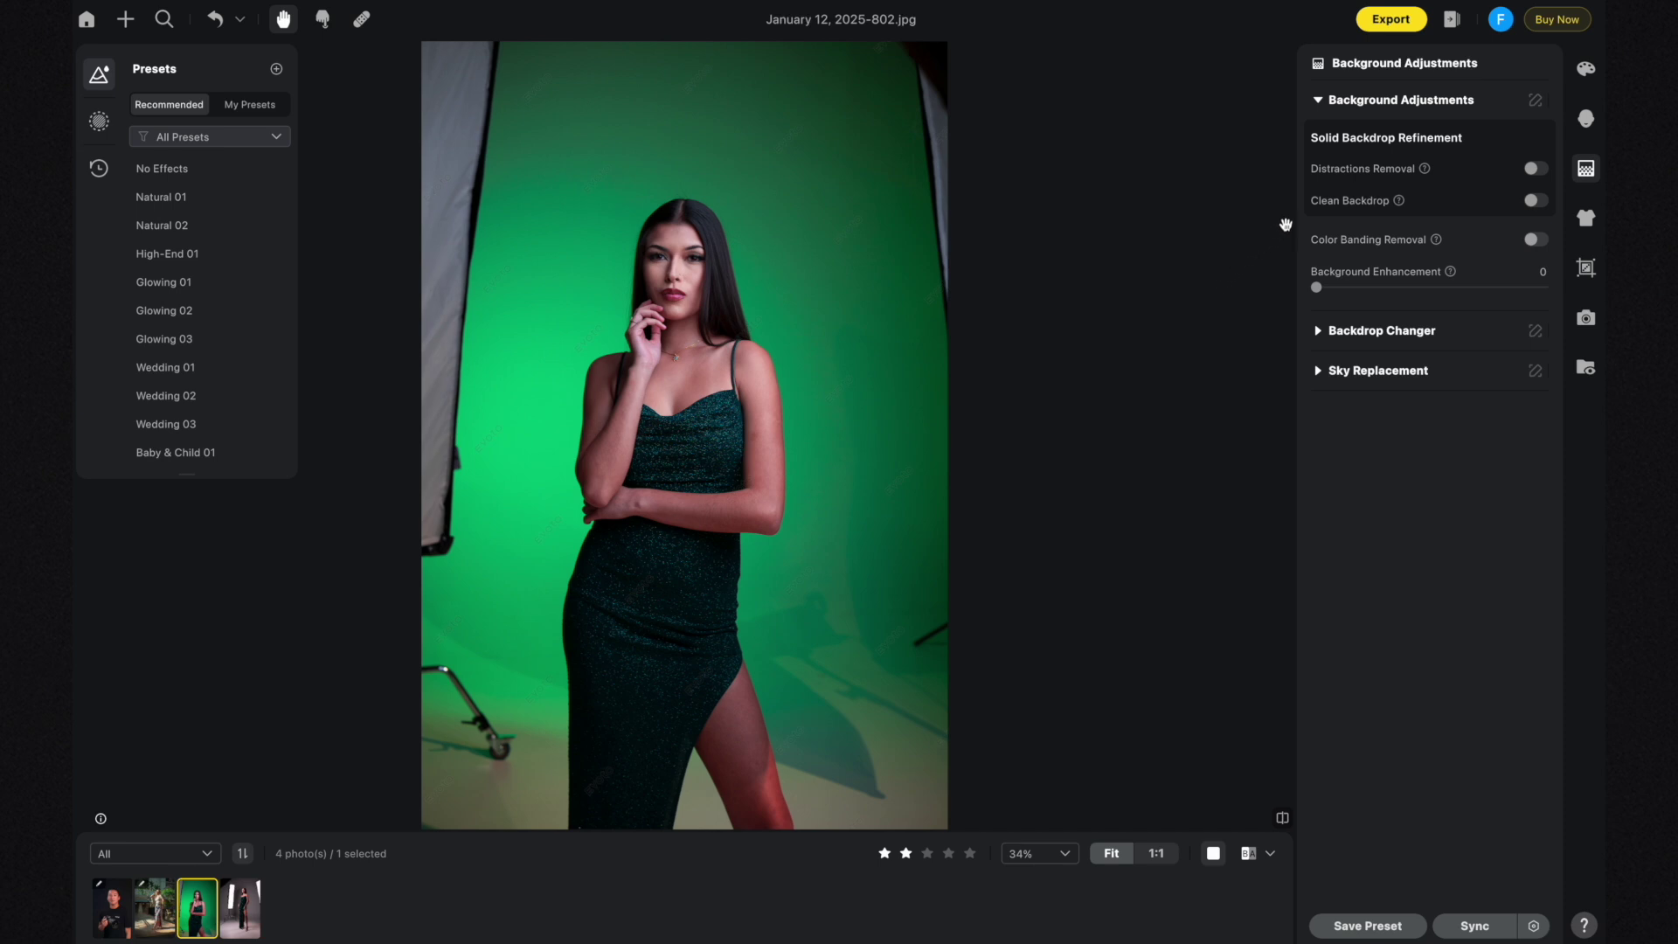
- Enable Distractions Removal and Clean Backdrop on the green-screen shot, then Distractions Removal on January 12, 2025-841.jpg
left_click(1531, 171)
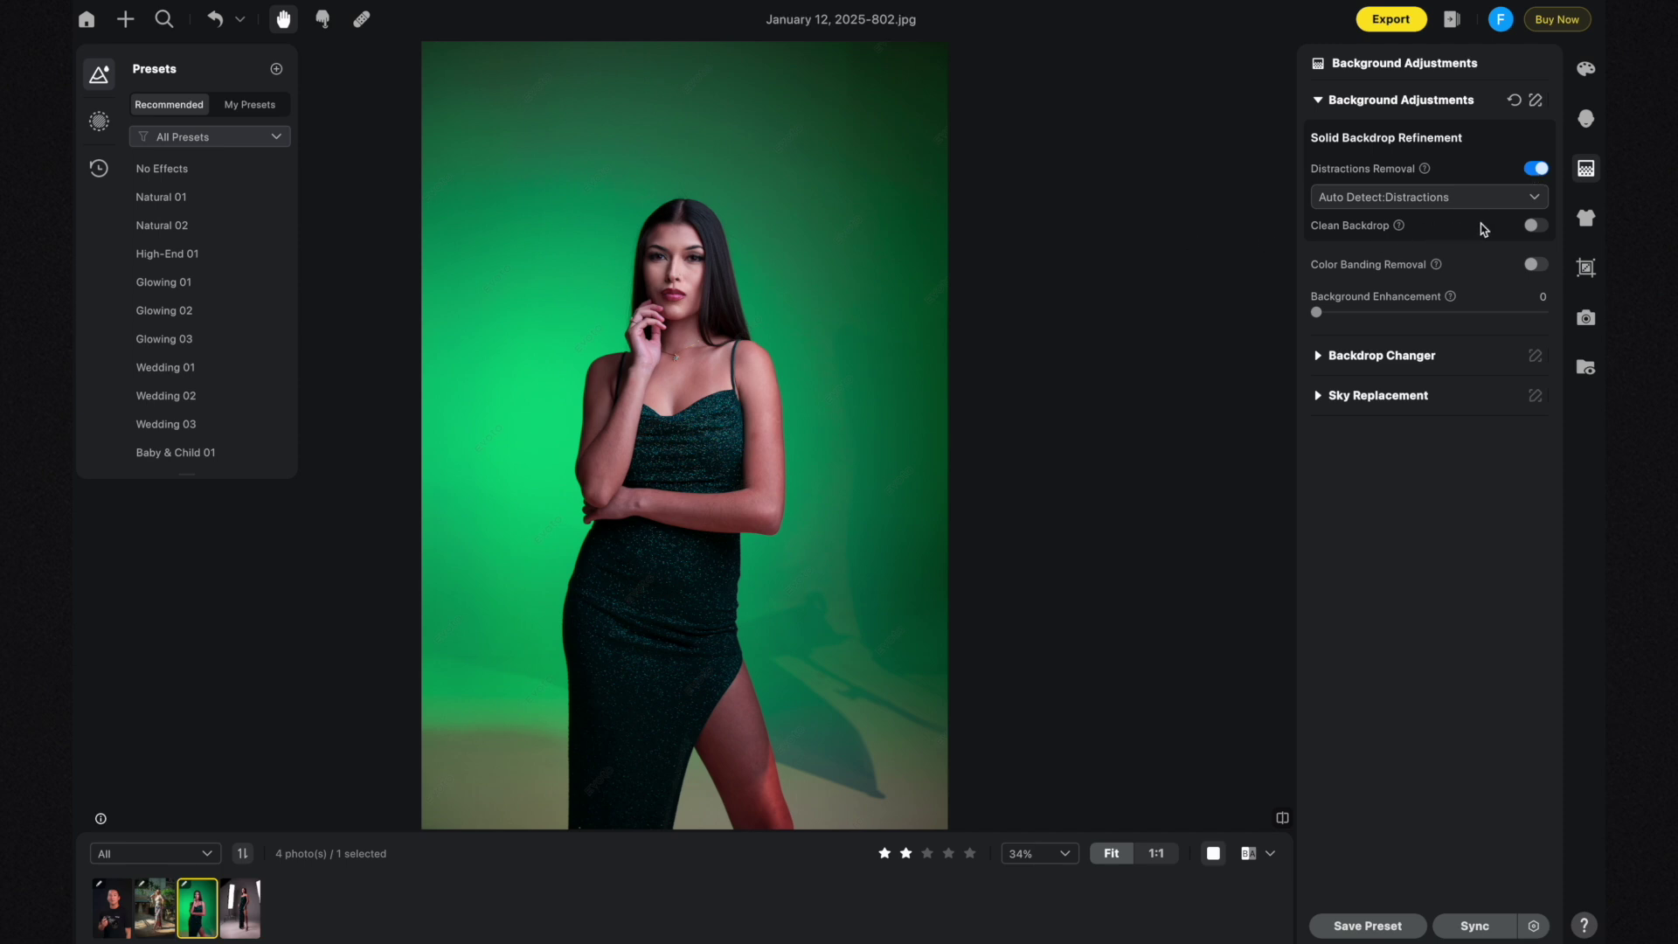
left_click(1537, 228)
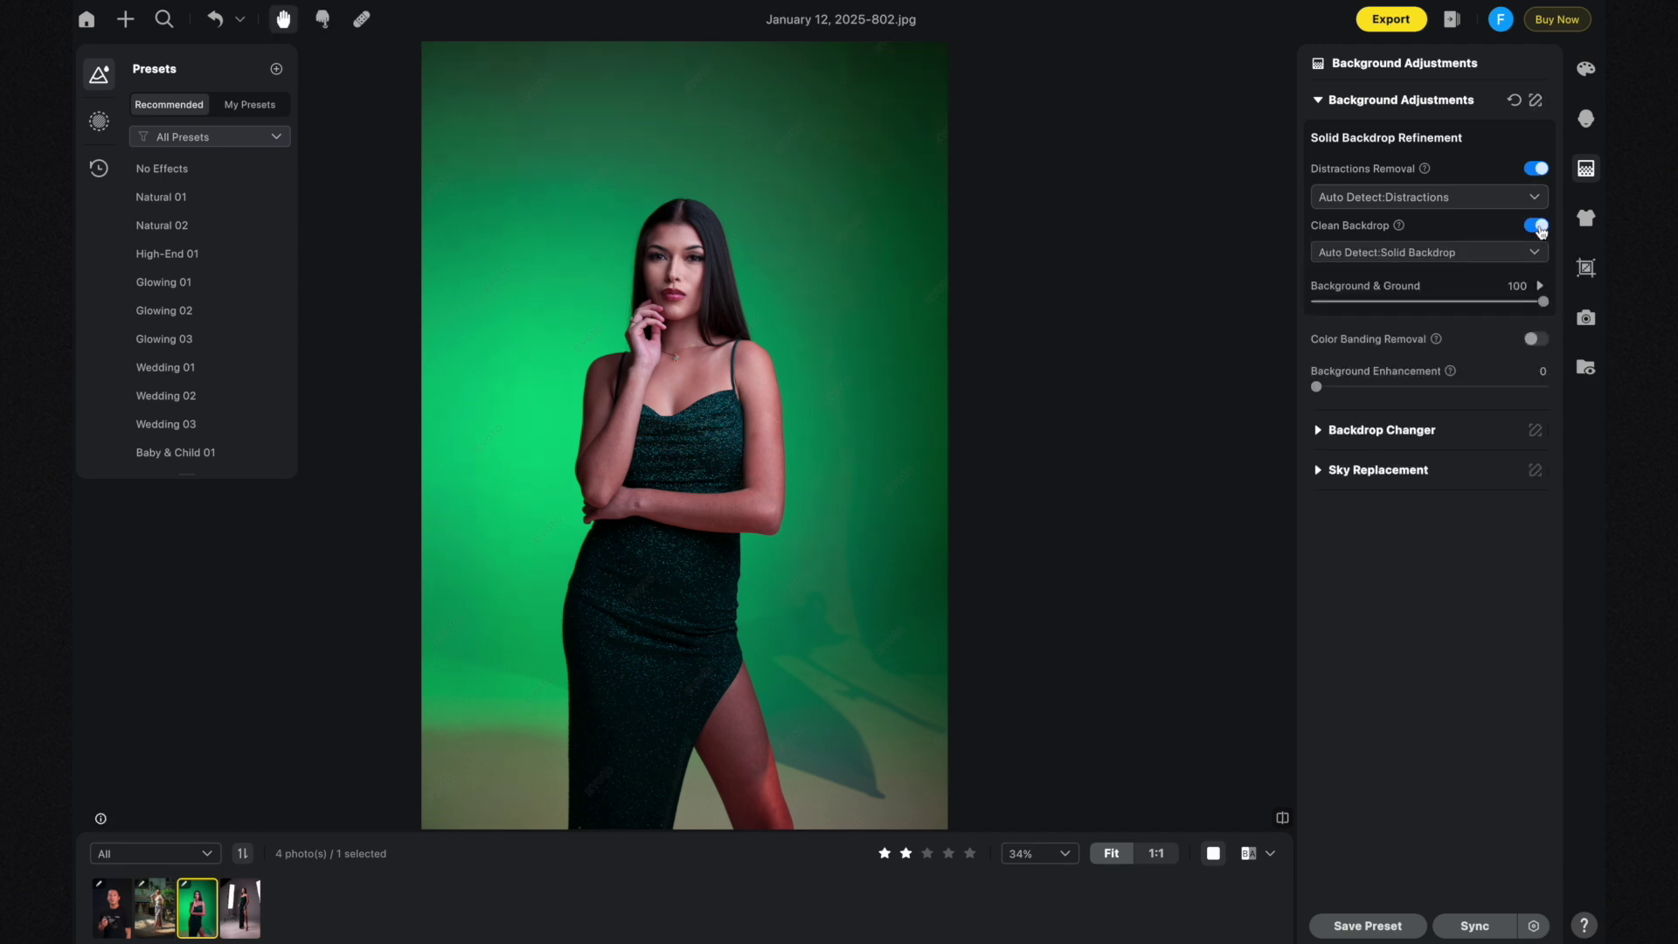
key("Right")
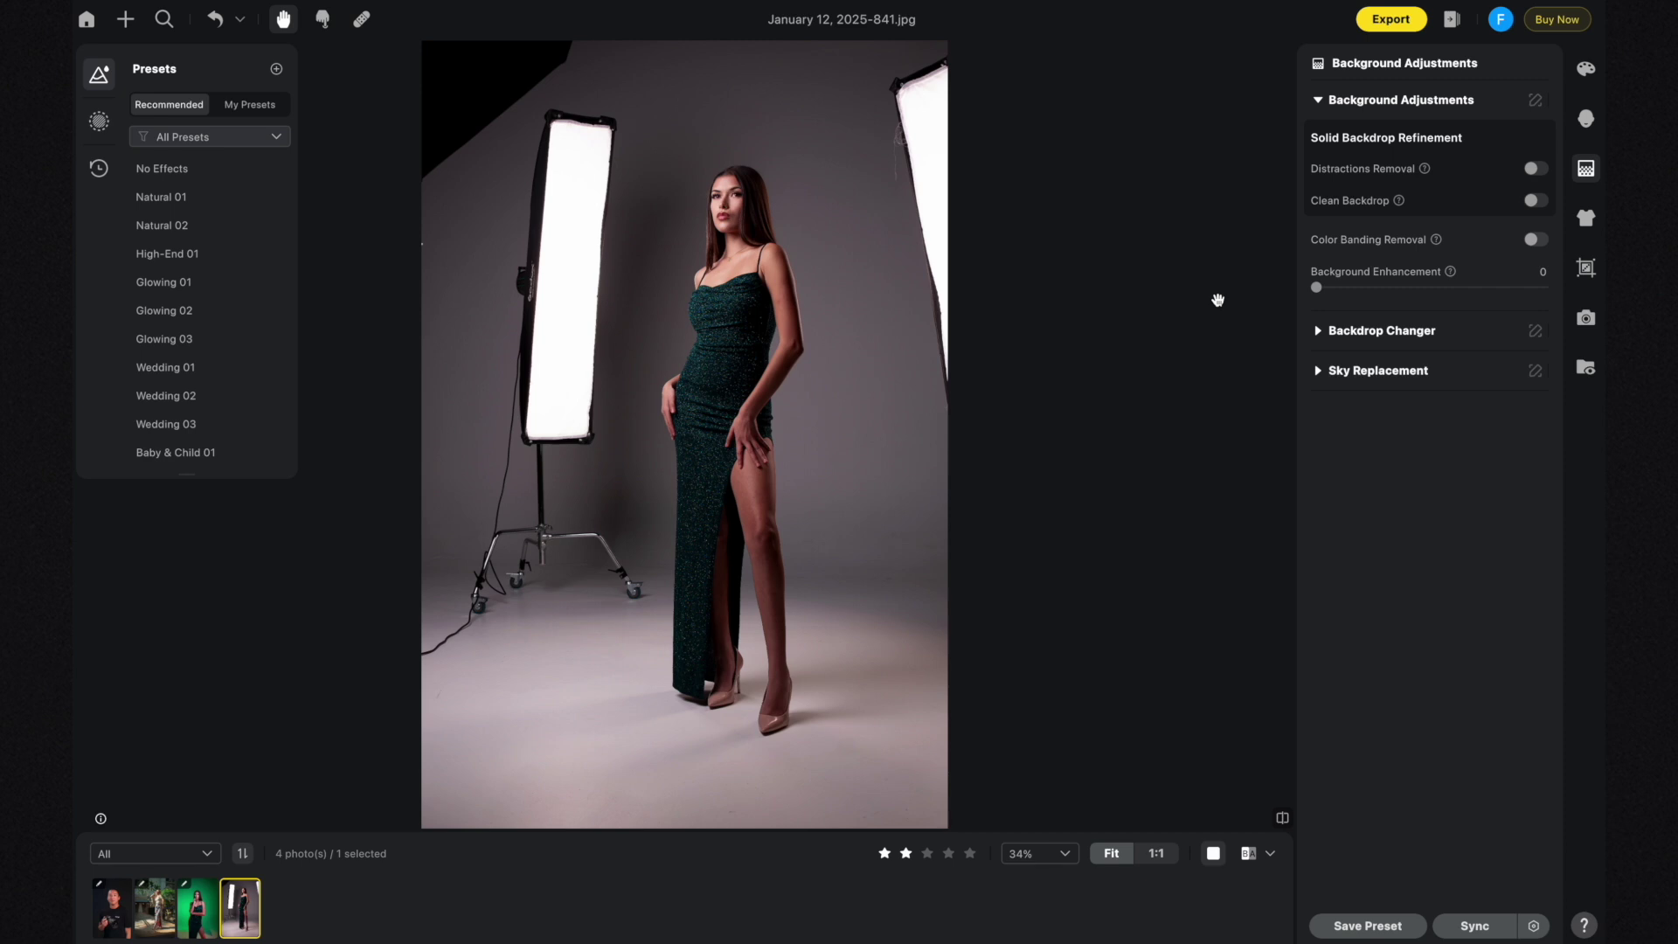
left_click(1535, 172)
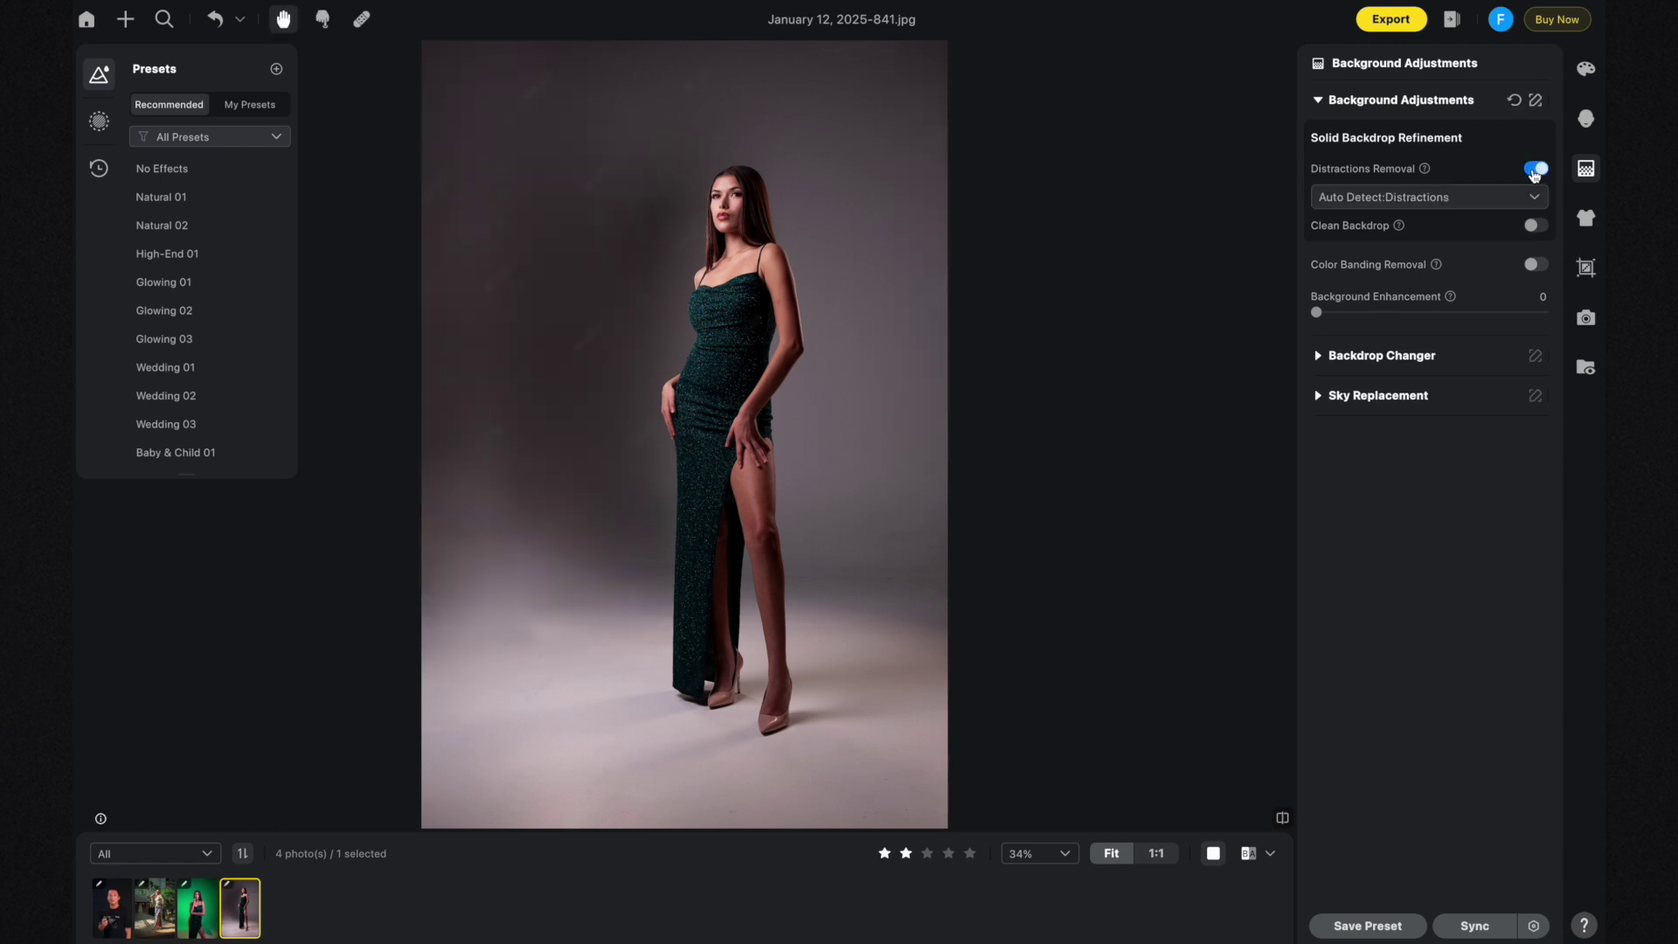